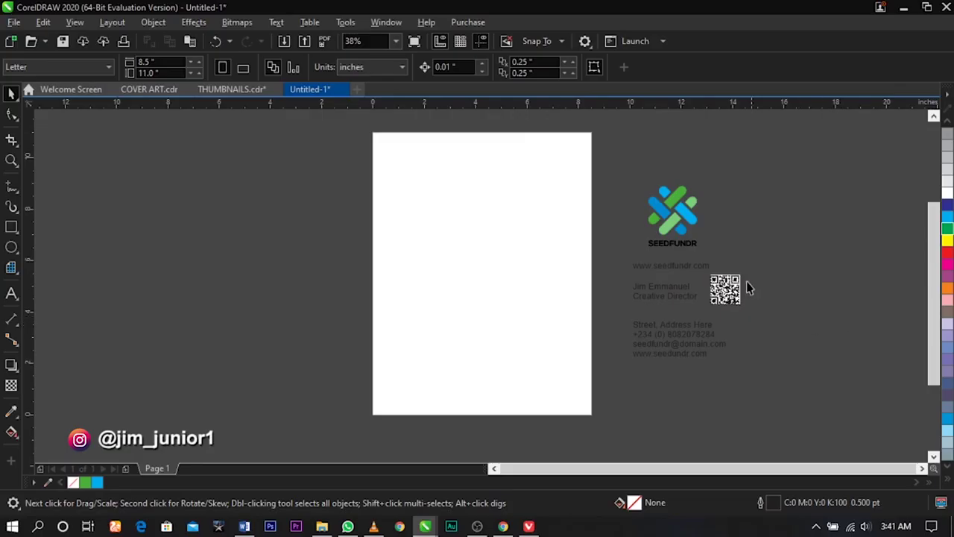
Move the logo to about X 16.6, Y 8.4 inches and the QR code to about X 18.7, Y 6.1 inches, off the page
{"action": "left_click_drag", "start_coordinate": [675, 233], "coordinate": [800, 216]}
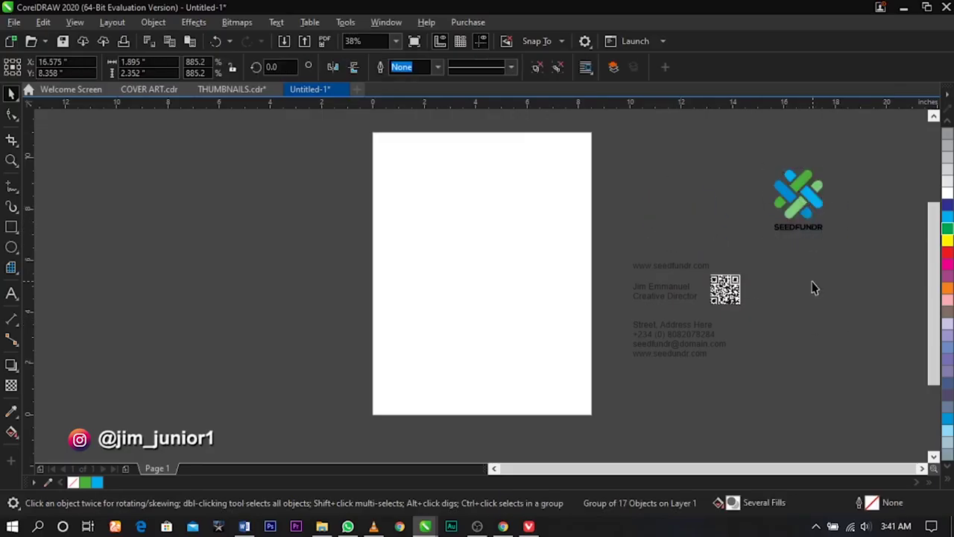
{"action": "left_click", "coordinate": [811, 285]}
{"action": "left_click", "coordinate": [724, 290]}
{"action": "left_click_drag", "start_coordinate": [724, 289], "coordinate": [851, 258]}
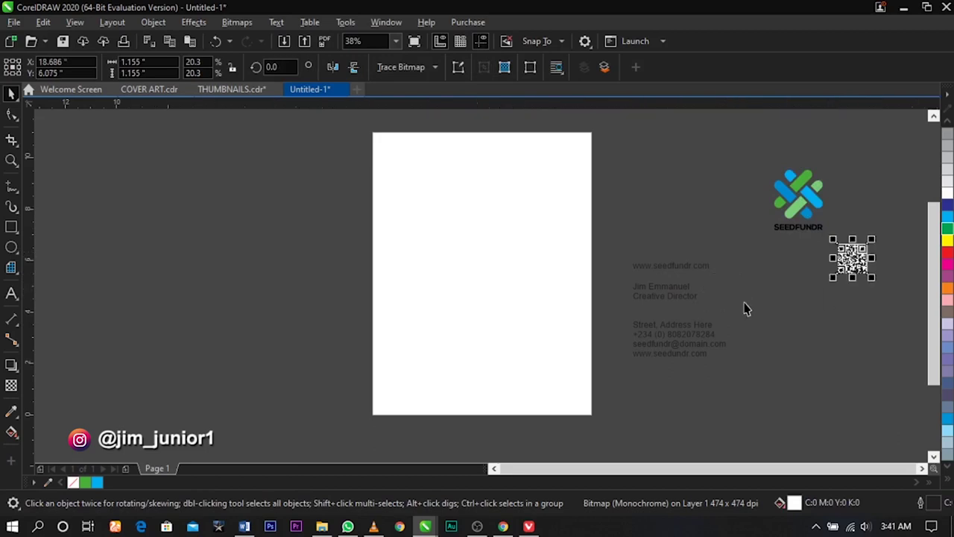
Reposition the website line and the name, title and contact text blocks beside the page so they are spaced apart
{"action": "left_click_drag", "start_coordinate": [695, 298], "coordinate": [741, 324]}
{"action": "left_click_drag", "start_coordinate": [698, 266], "coordinate": [699, 236]}
{"action": "left_click", "coordinate": [724, 322]}
{"action": "left_click_drag", "start_coordinate": [704, 315], "coordinate": [677, 280]}
{"action": "left_click", "coordinate": [777, 313]}
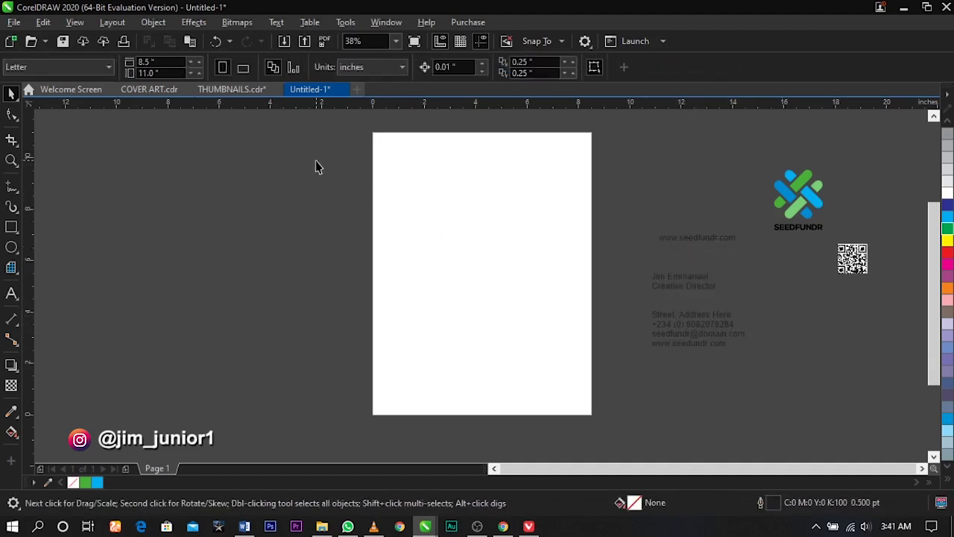
Set the page to 2.2 inches wide by 3.5 inches high and turn it to landscape orientation
{"action": "left_click", "coordinate": [368, 67]}
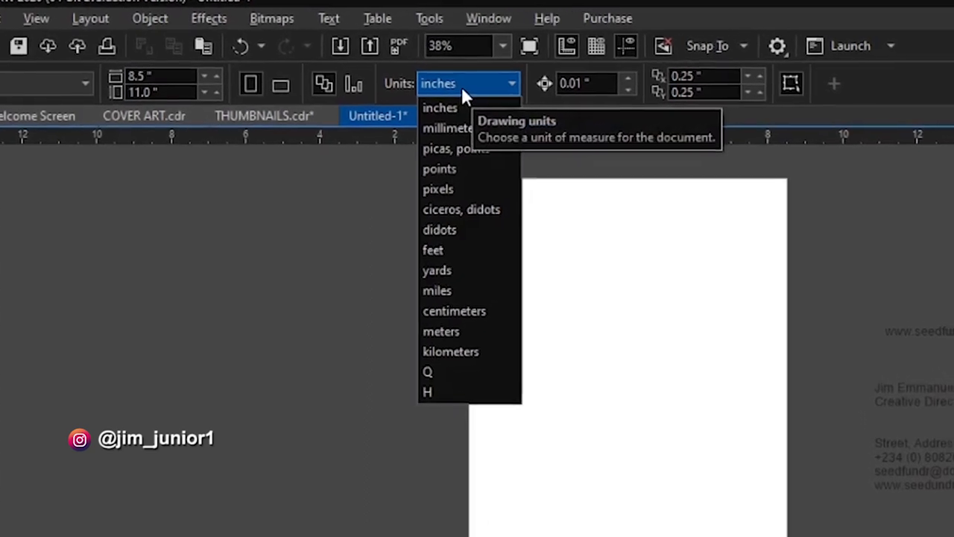
{"action": "left_click", "coordinate": [500, 117]}
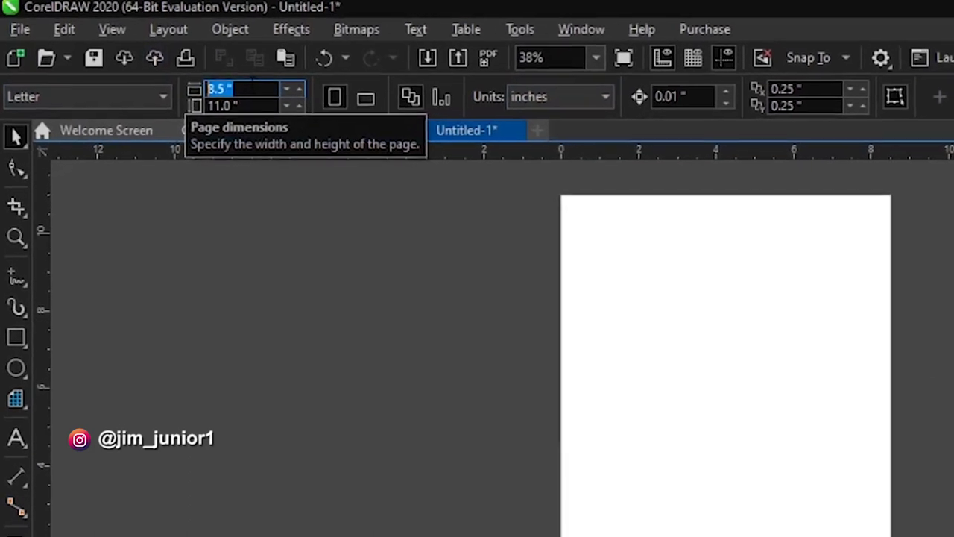
{"action": "type", "text": "2.2"}
{"action": "key", "text": "Tab"}
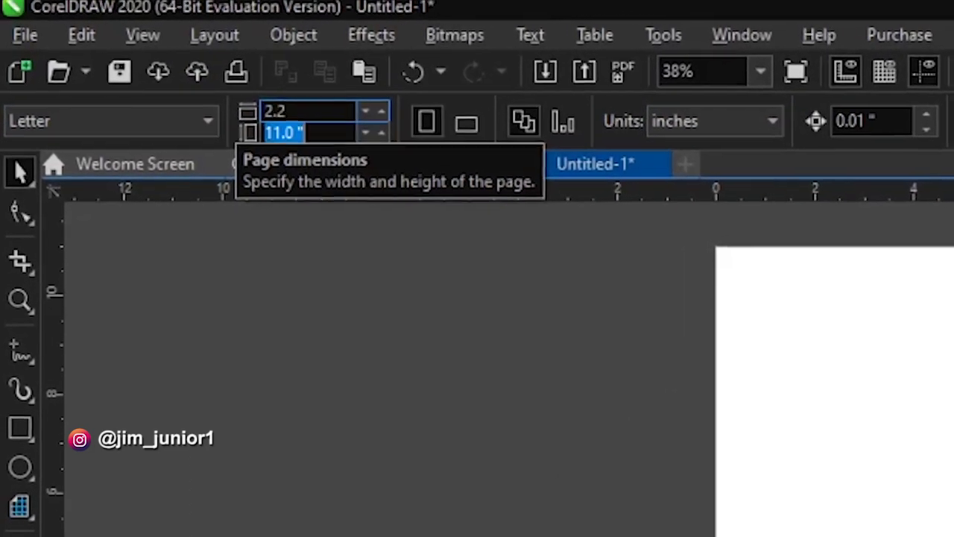
{"action": "type", "text": "3.5"}
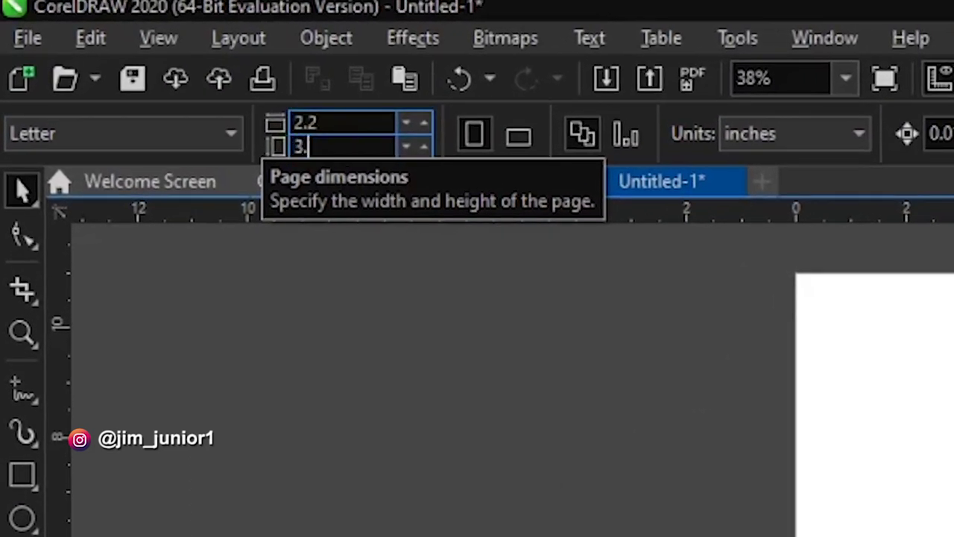
{"action": "key", "text": "Return"}
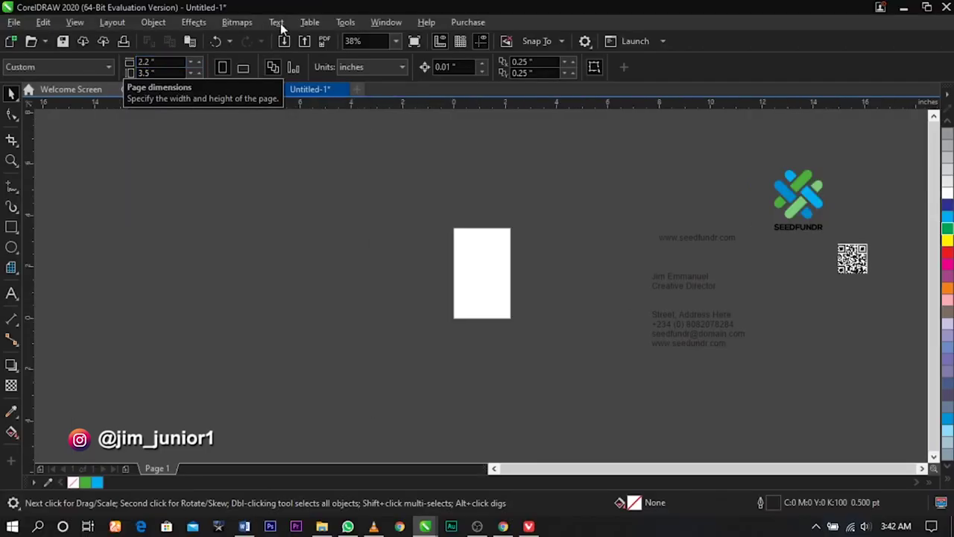
{"action": "key", "text": "shift+F4"}
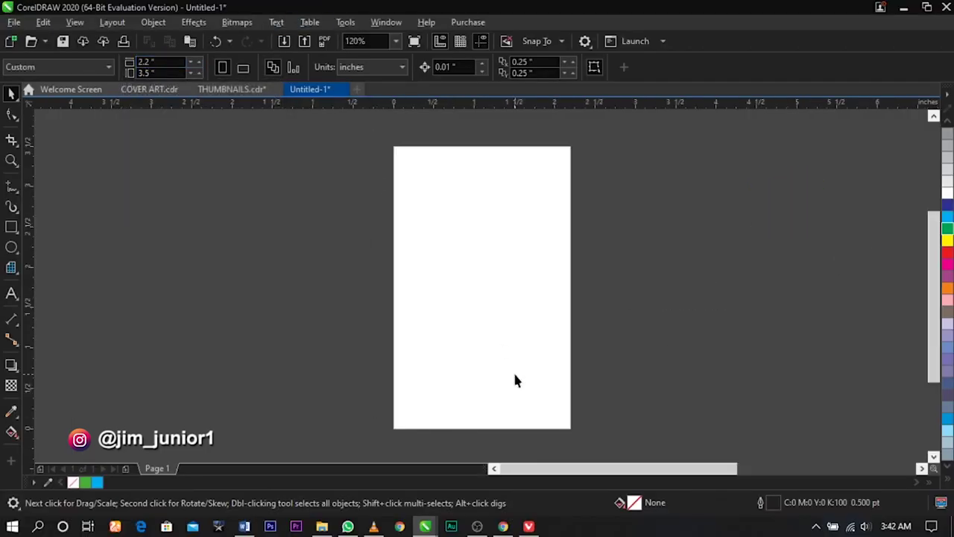
{"action": "left_click", "coordinate": [242, 69]}
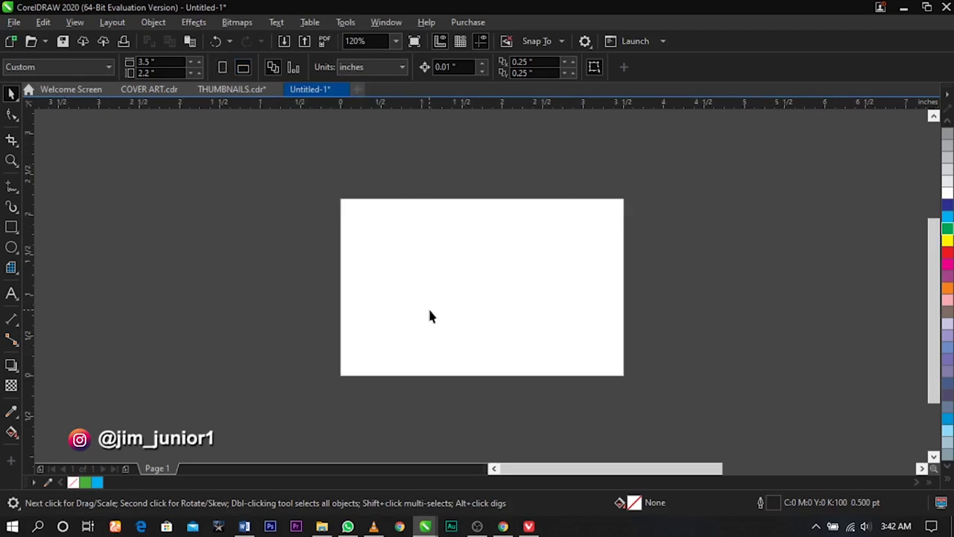
{"action": "key", "text": "shift+F4"}
{"action": "scroll", "coordinate": [417, 286], "scroll_direction": "down", "scroll_amount": 3}
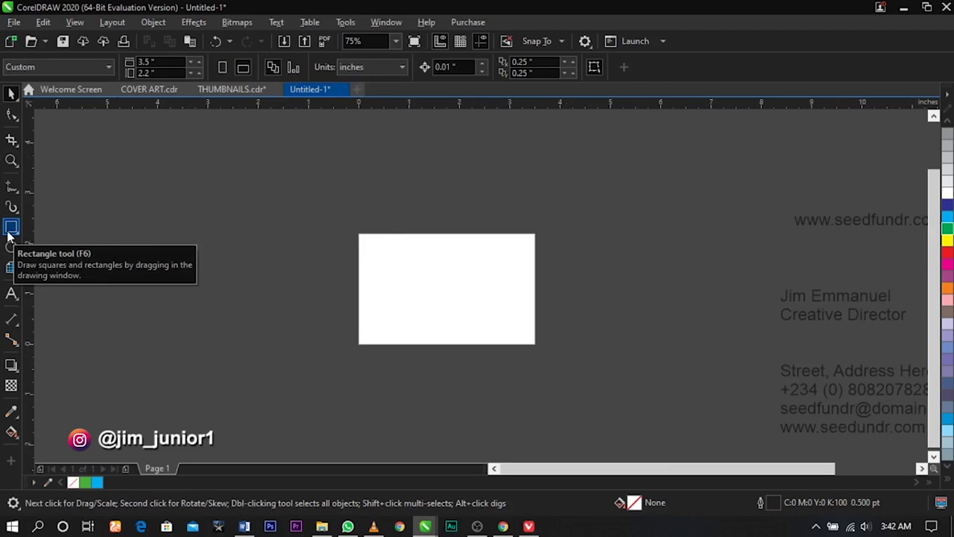
Create a rectangle that exactly frames the 3.5 by 2.2 inch page
{"action": "double_click", "coordinate": [9, 234]}
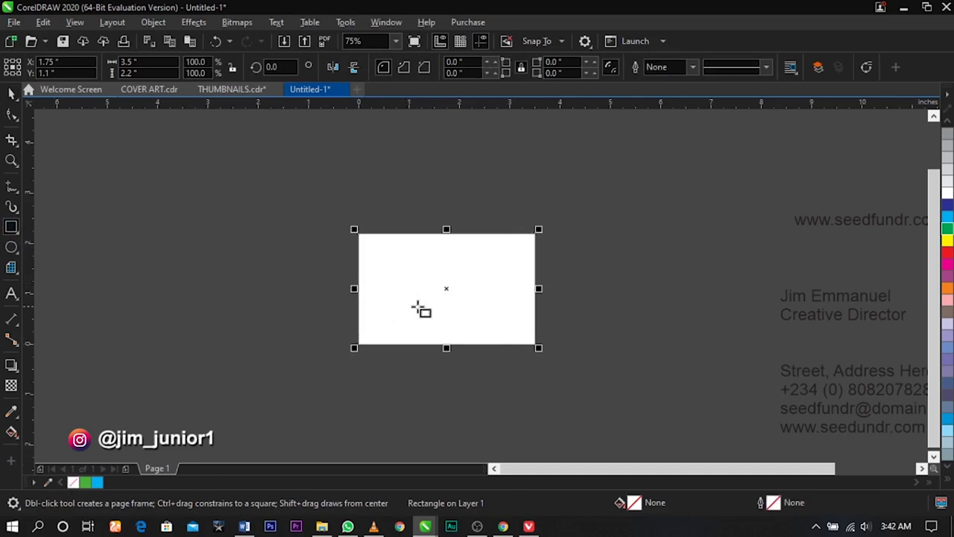
{"action": "key", "text": "space"}
{"action": "left_click", "coordinate": [320, 298]}
{"action": "left_click", "coordinate": [452, 304]}
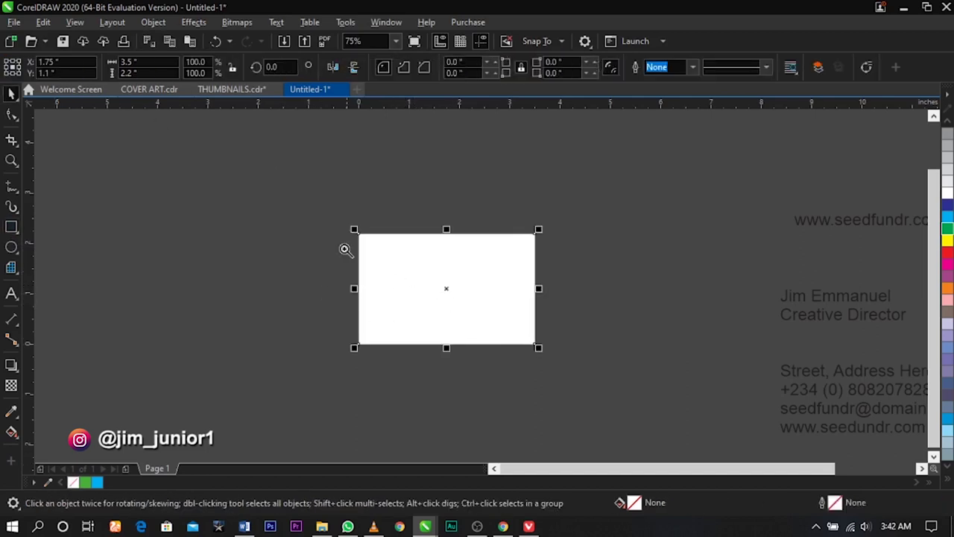
{"action": "key", "text": "z"}
{"action": "left_click_drag", "start_coordinate": [320, 221], "coordinate": [555, 365]}
{"action": "key", "text": "space"}
{"action": "left_click", "coordinate": [838, 334]}
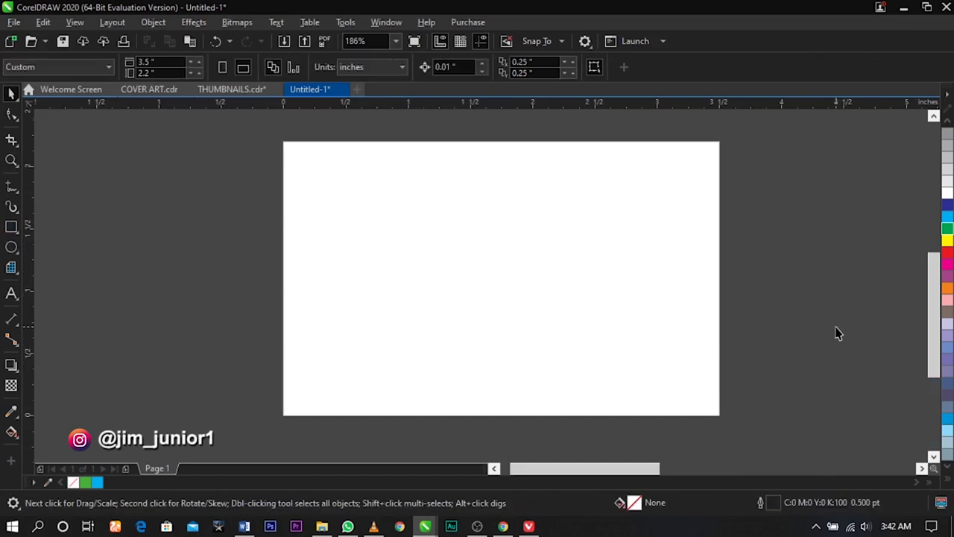
Set the page size to A5 and give the card rectangle a 40% black outline
{"action": "left_click", "coordinate": [74, 80]}
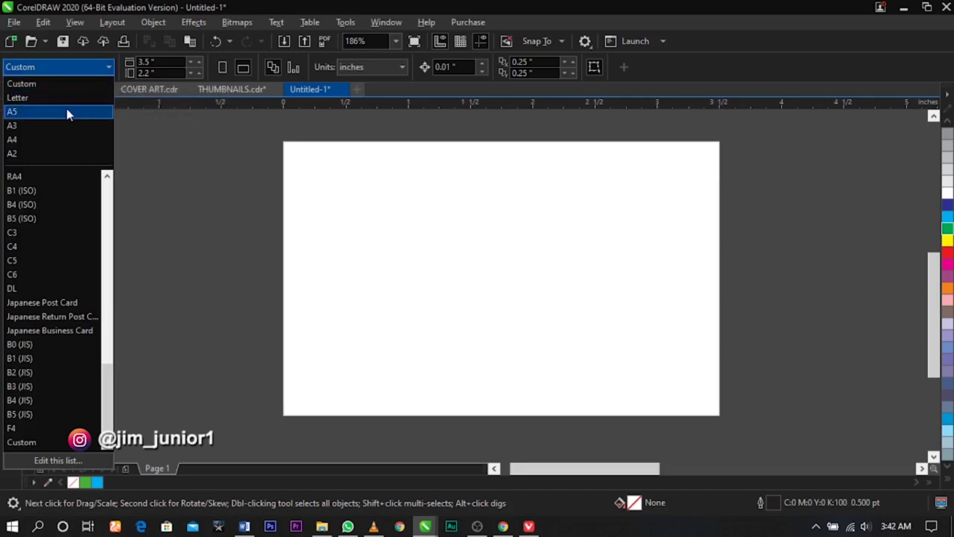
{"action": "left_click", "coordinate": [67, 112]}
{"action": "left_click", "coordinate": [507, 309]}
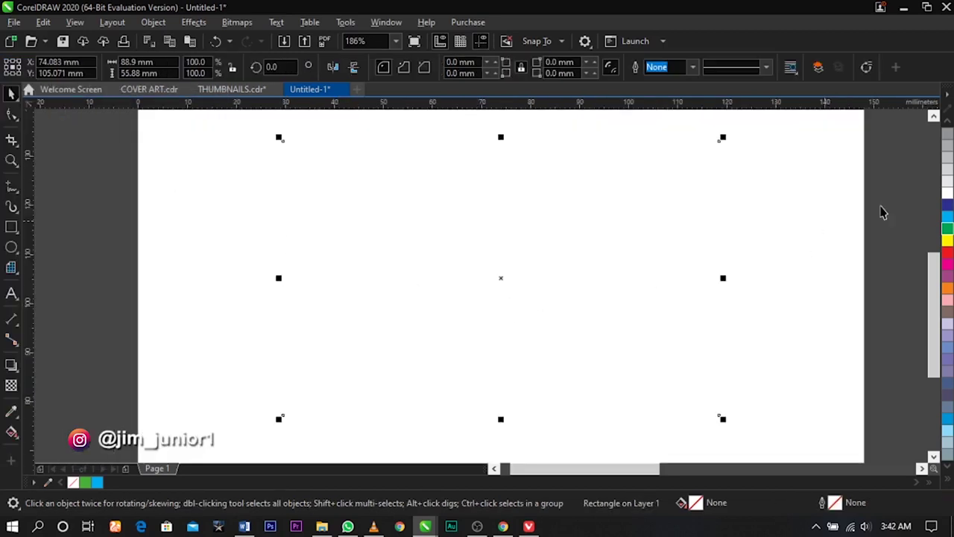
{"action": "right_click", "coordinate": [949, 149]}
{"action": "scroll", "coordinate": [620, 255], "scroll_direction": "down", "scroll_amount": 2}
{"action": "left_click", "coordinate": [298, 236]}
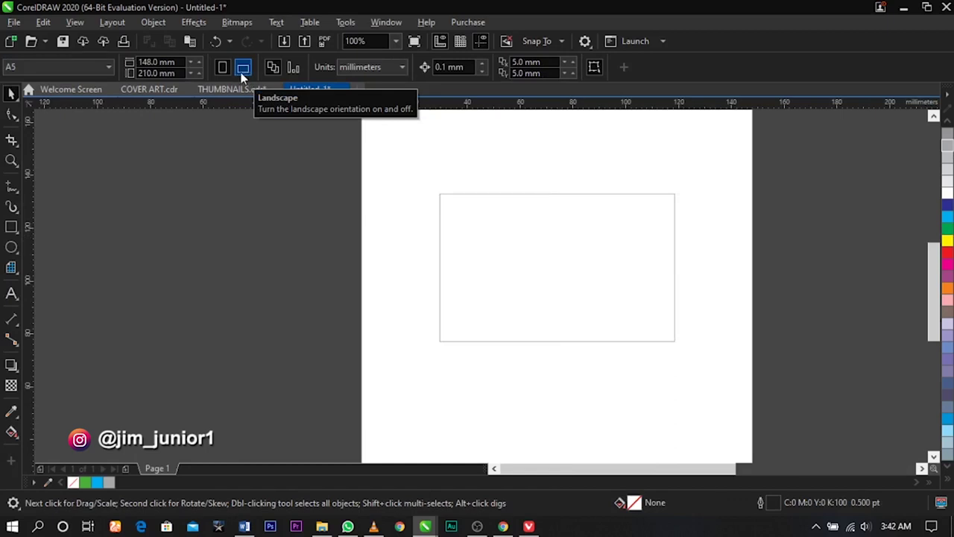
Turn the A5 page to landscape and add a drop shadow to the card rectangle
{"action": "left_click", "coordinate": [242, 74]}
{"action": "left_click", "coordinate": [490, 260]}
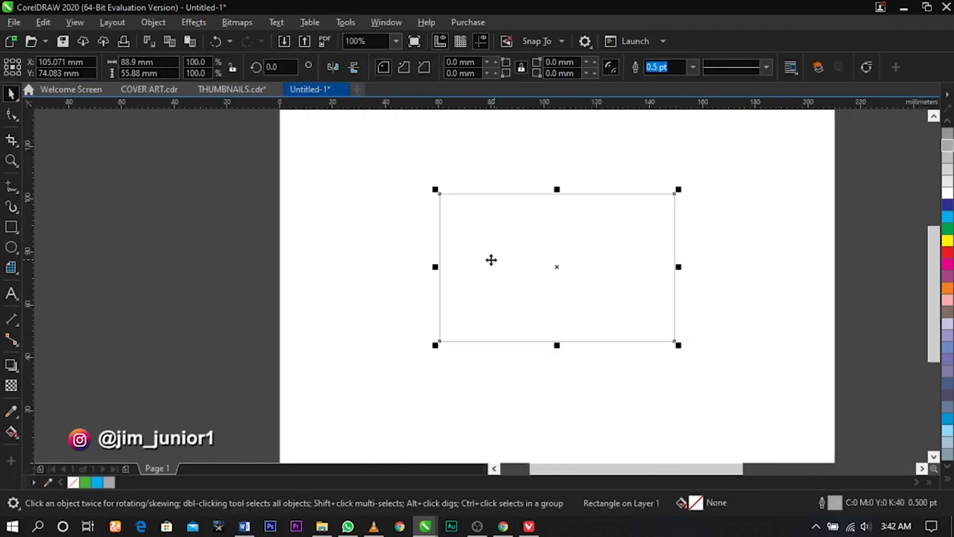
{"action": "left_click", "coordinate": [11, 365]}
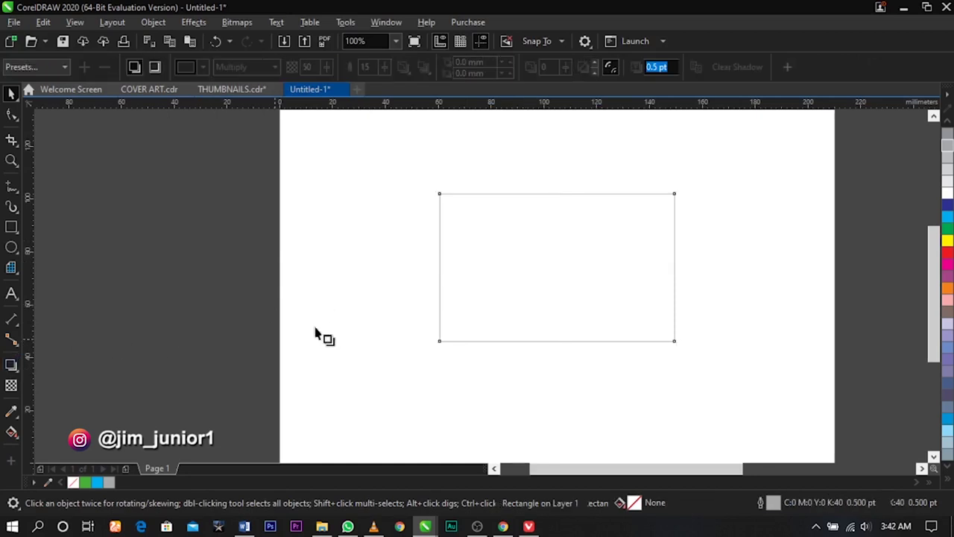
{"action": "left_click_drag", "start_coordinate": [437, 271], "coordinate": [548, 293]}
{"action": "key", "text": "space"}
{"action": "left_click", "coordinate": [680, 300]}
Shift the shadowed card to the left side of the page and place a duplicate of it on its right
{"action": "left_click_drag", "start_coordinate": [482, 279], "coordinate": [454, 279]}
{"action": "left_click", "coordinate": [286, 205]}
{"action": "scroll", "coordinate": [443, 218], "scroll_direction": "down", "scroll_amount": 1}
{"action": "key", "text": "z"}
{"action": "left_click_drag", "start_coordinate": [299, 146], "coordinate": [738, 332]}
{"action": "key", "text": "space"}
{"action": "left_click_drag", "start_coordinate": [328, 309], "coordinate": [467, 304]}
{"action": "key", "text": "ctrl+z"}
{"action": "left_click_drag", "start_coordinate": [239, 300], "coordinate": [474, 303]}
{"action": "right_click", "coordinate": [474, 303]}
{"action": "left_click", "coordinate": [179, 240]}
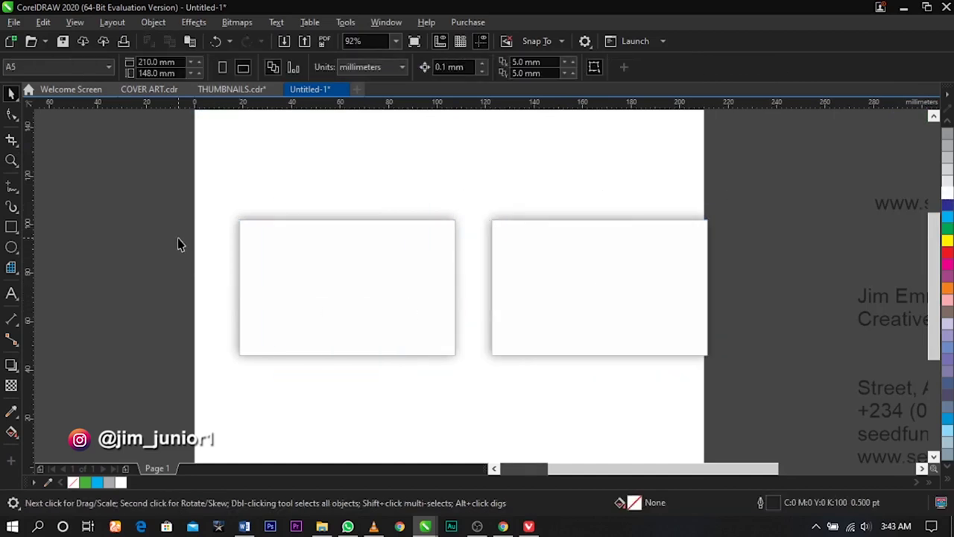
Set the page to A4 landscape and move both cards together slightly to the left
{"action": "left_click", "coordinate": [74, 67]}
{"action": "left_click", "coordinate": [77, 141]}
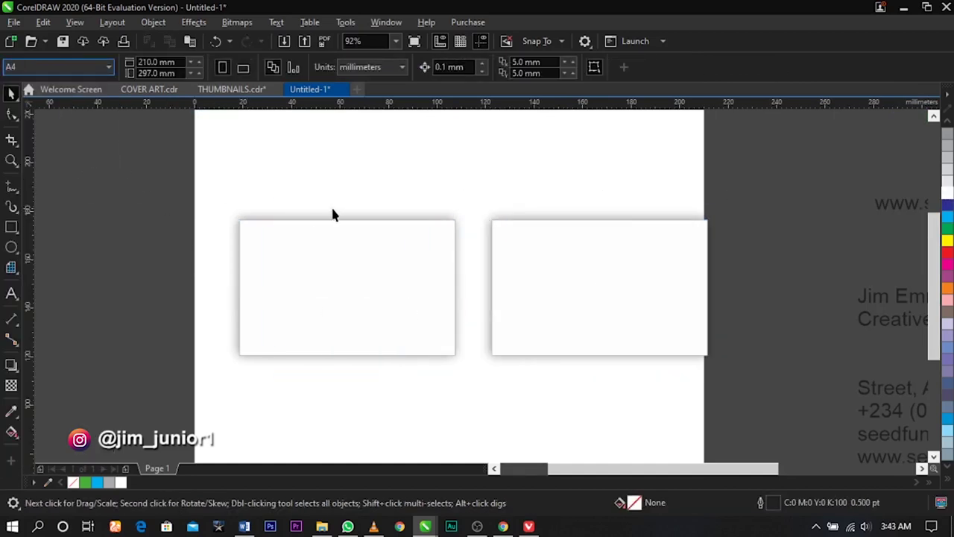
{"action": "left_click_drag", "start_coordinate": [149, 174], "coordinate": [739, 405]}
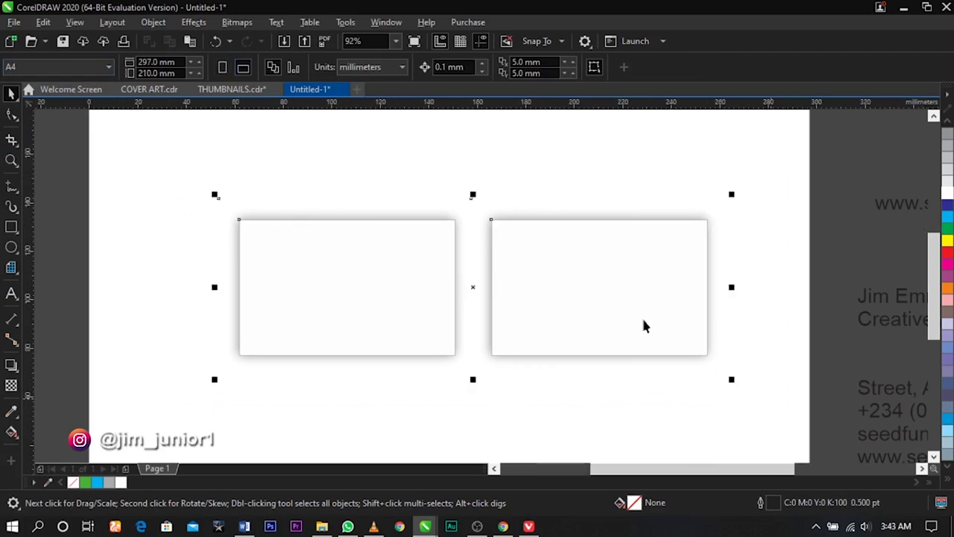
{"action": "left_click_drag", "start_coordinate": [608, 300], "coordinate": [577, 297]}
{"action": "left_click", "coordinate": [687, 384]}
Remove the outline from both card rectangles
{"action": "left_click", "coordinate": [618, 315]}
{"action": "left_click", "coordinate": [356, 292], "text": "shift"}
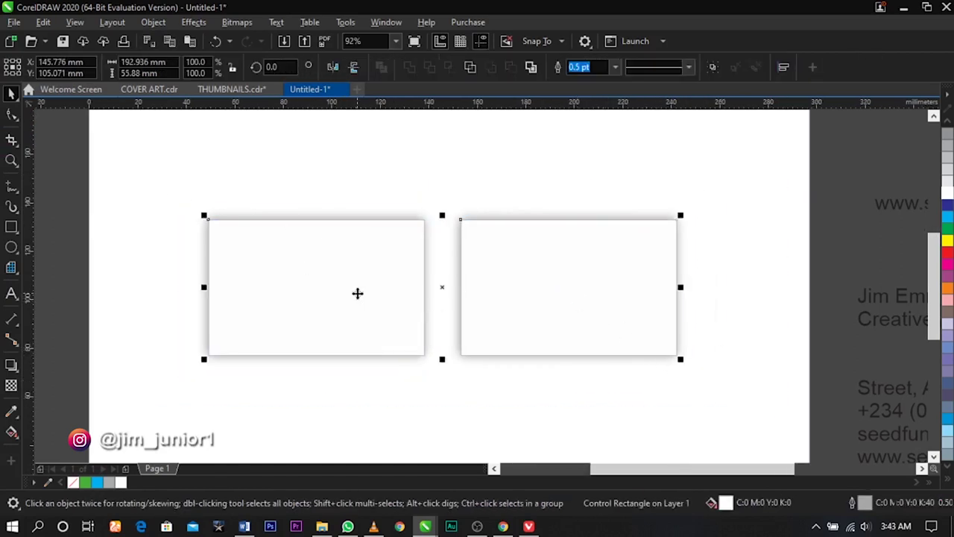
{"action": "key", "text": "ctrl+l"}
{"action": "right_click", "coordinate": [72, 481]}
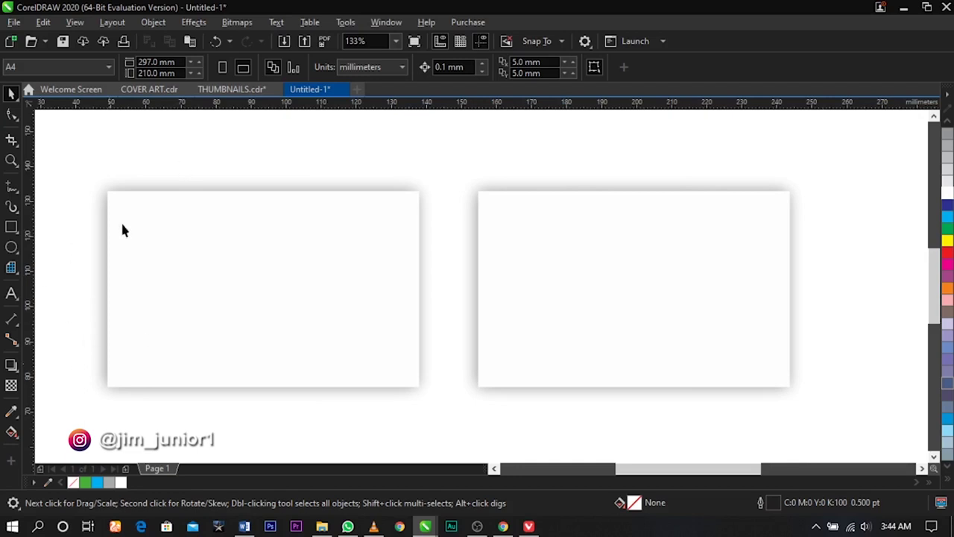
Draw a square of about 8 mm at the upper-left corner of the first card
{"action": "scroll", "coordinate": [97, 197], "scroll_direction": "up", "scroll_amount": 6}
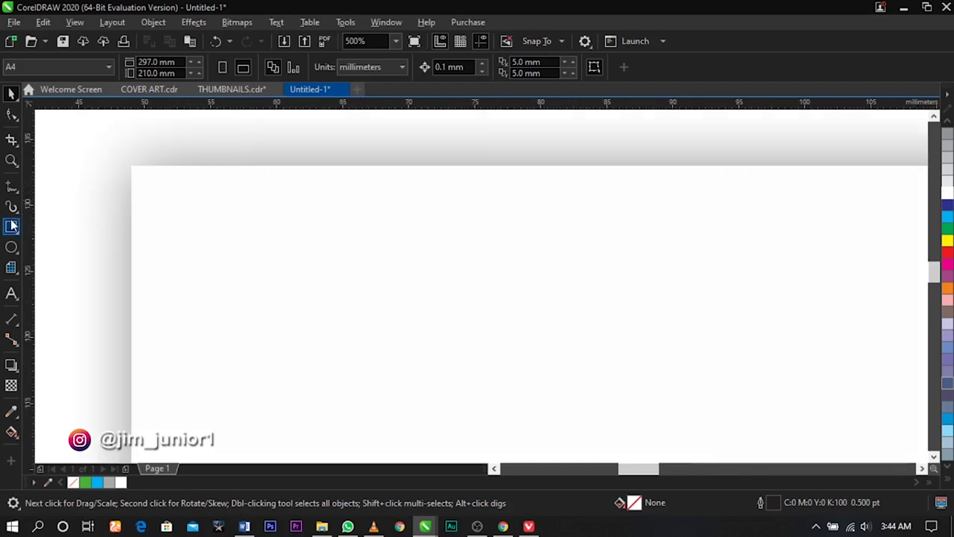
{"action": "left_click", "coordinate": [11, 228]}
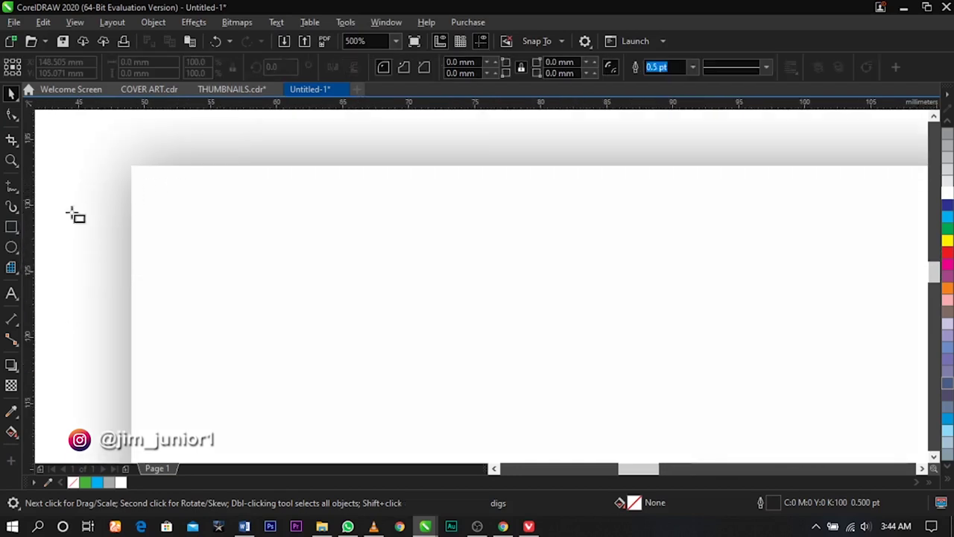
{"action": "mouse_move", "coordinate": [131, 166]}
{"action": "left_mouse_down"}
{"action": "mouse_move", "coordinate": [232, 266]}
{"action": "mouse_move", "coordinate": [239, 261]}
{"action": "left_mouse_up"}
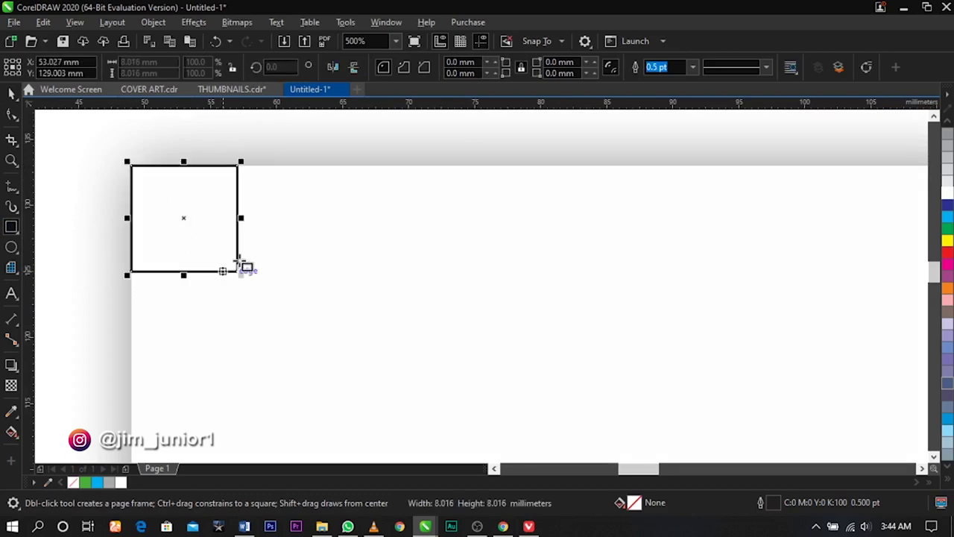
{"action": "key", "text": "space"}
{"action": "key", "text": "F3"}
{"action": "left_click", "coordinate": [211, 178]}
{"action": "key", "text": "z"}
{"action": "left_click_drag", "start_coordinate": [247, 176], "coordinate": [447, 264]}
{"action": "key", "text": "space"}
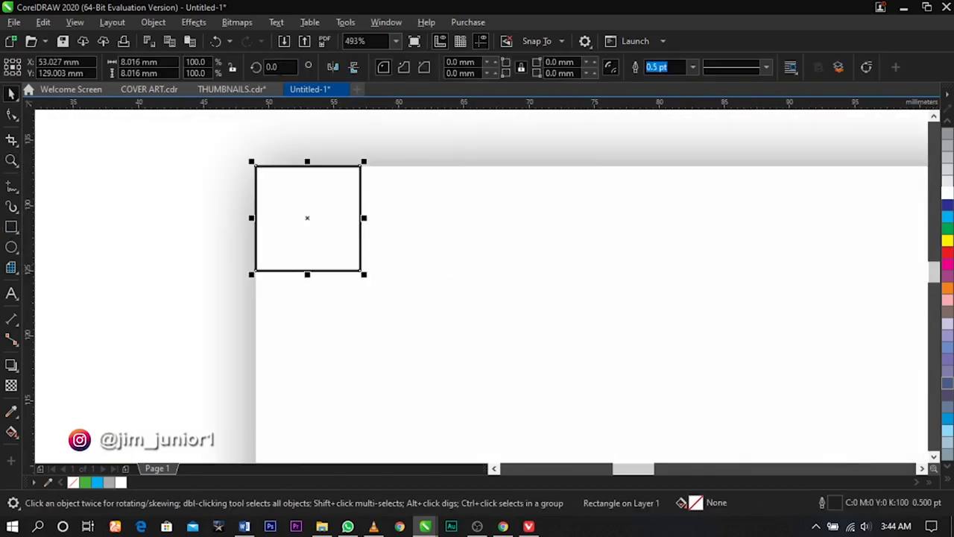
{"action": "left_click", "coordinate": [206, 128]}
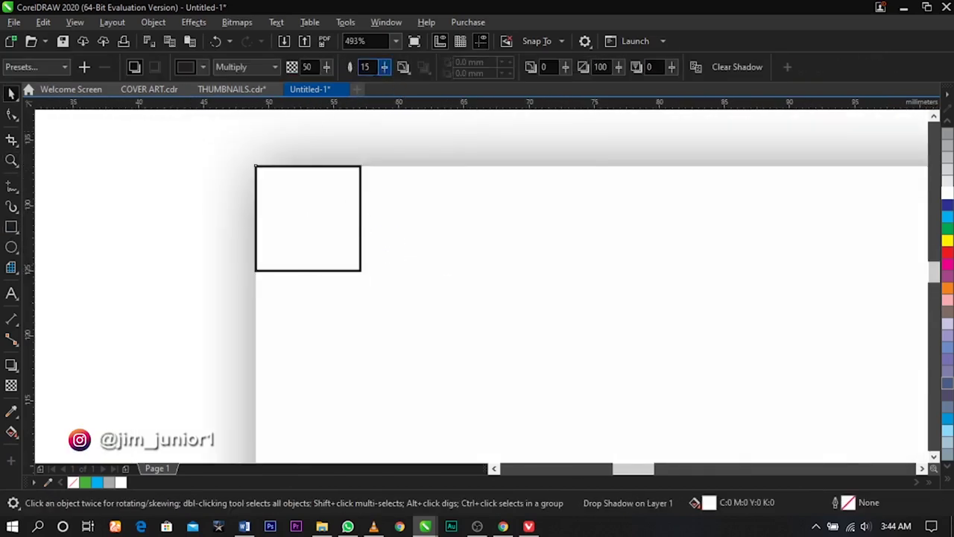
{"action": "key", "text": "space"}
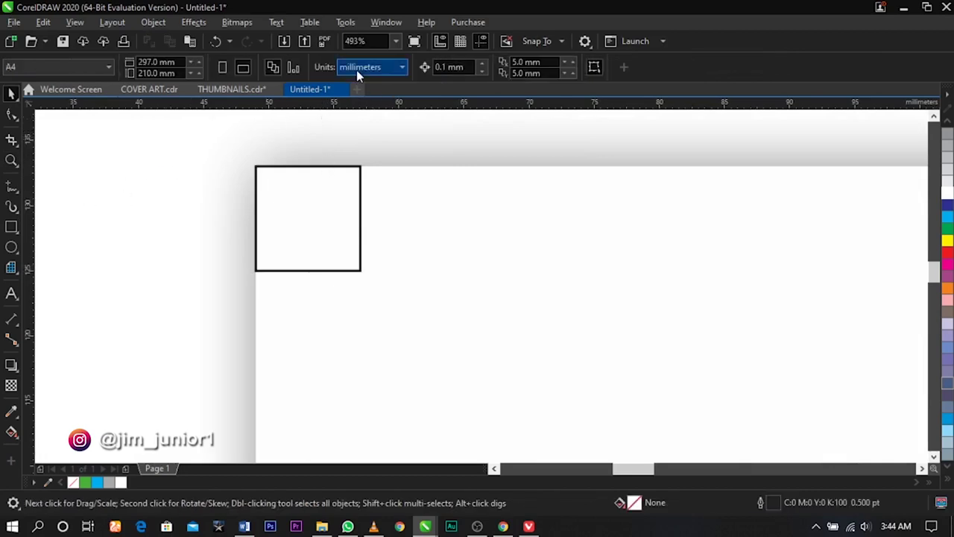
Switch the drawing units to inches and resize the corner square to 0.2 by 0.2 inches
{"action": "left_click", "coordinate": [357, 69]}
{"action": "left_click", "coordinate": [359, 84]}
{"action": "left_click", "coordinate": [336, 197]}
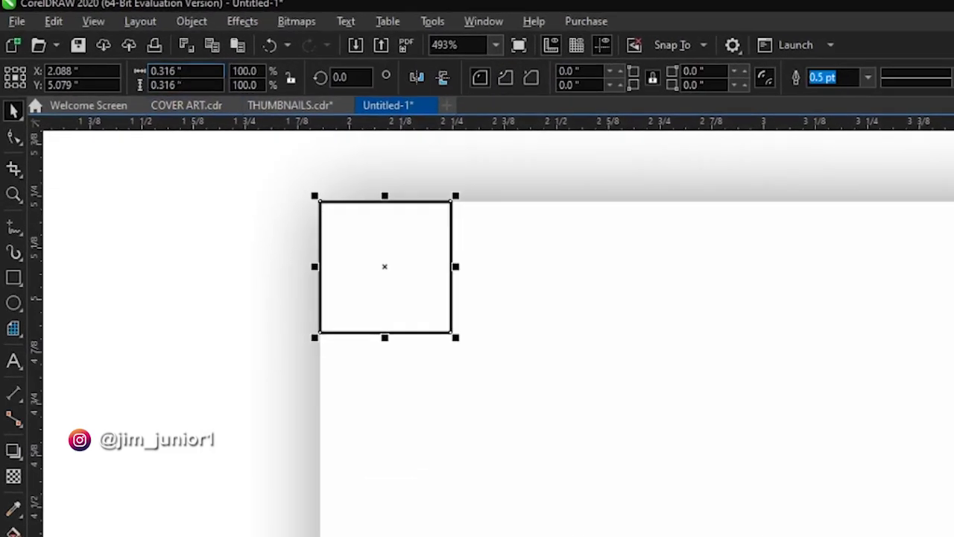
{"action": "left_click_drag", "start_coordinate": [186, 71], "coordinate": [90, 76]}
{"action": "type", "text": "0."}
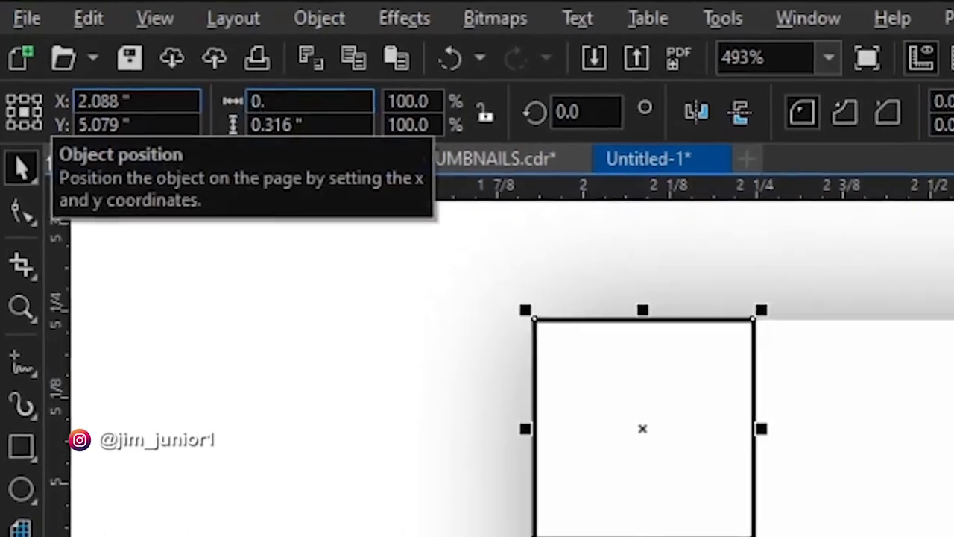
{"action": "type", "text": "2"}
{"action": "key", "text": "Tab"}
{"action": "type", "text": "0."}
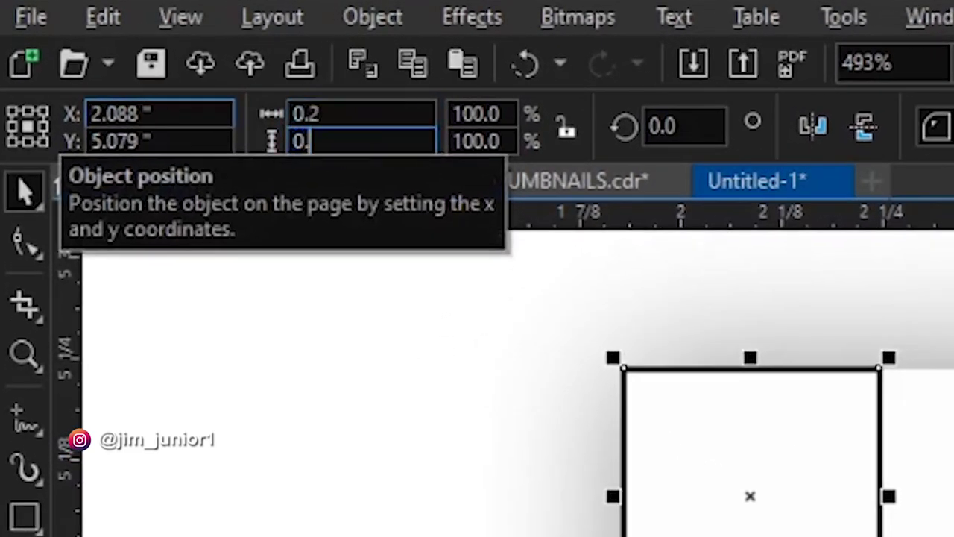
{"action": "type", "text": "2"}
{"action": "key", "text": "Return"}
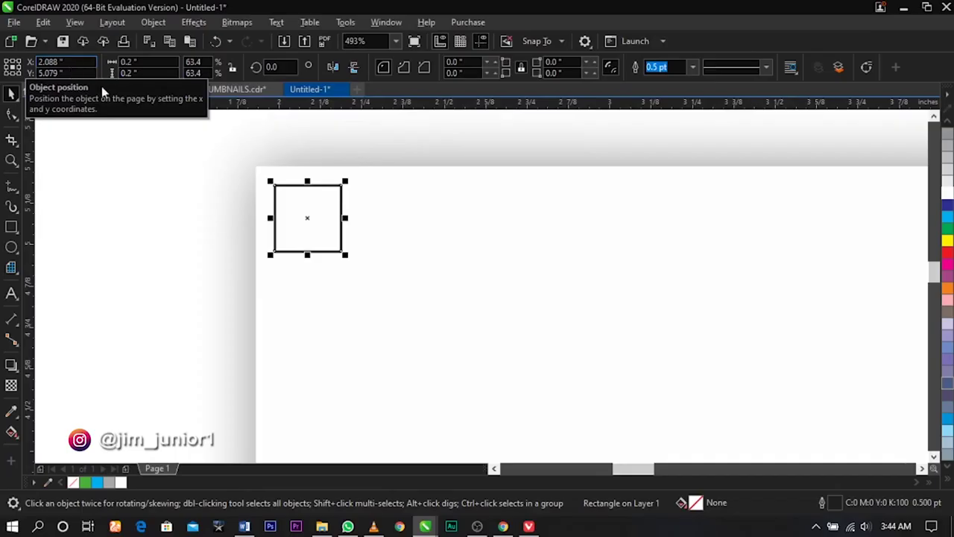
Align the 0.2 inch square to the upper-left corner of the first card
{"action": "left_click", "coordinate": [402, 305], "text": "shift"}
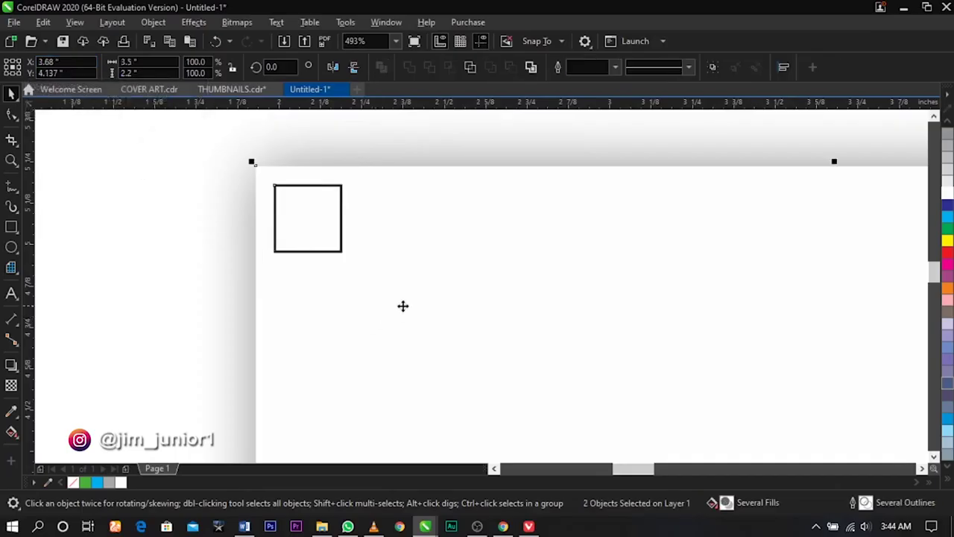
{"action": "key", "text": "t"}
{"action": "key", "text": "l"}
{"action": "left_click", "coordinate": [120, 278]}
{"action": "key", "text": "F3"}
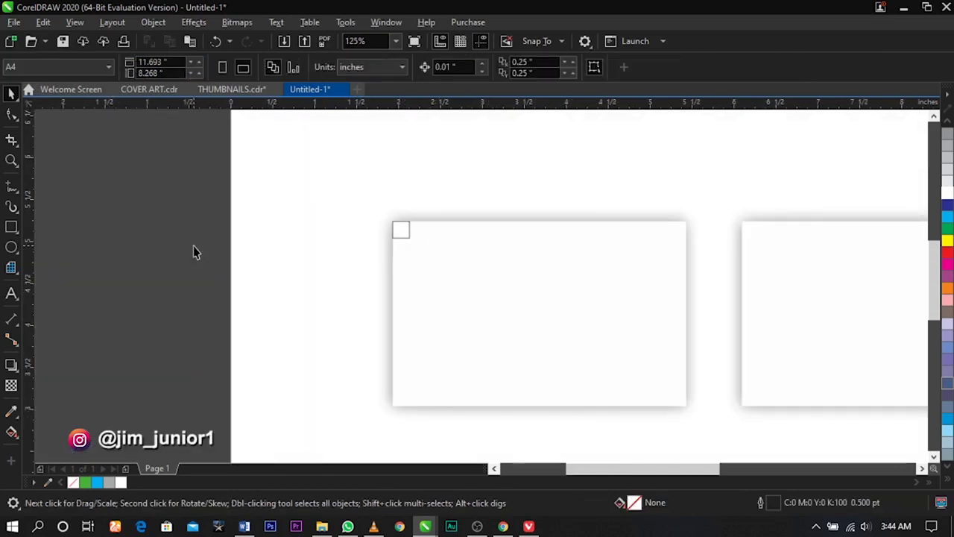
Move the 0.2 inch square away from the first card's upper-left corner, inward onto the card
{"action": "key", "text": "F2"}
{"action": "left_click_drag", "start_coordinate": [356, 211], "coordinate": [537, 287]}
{"action": "left_click", "coordinate": [276, 210]}
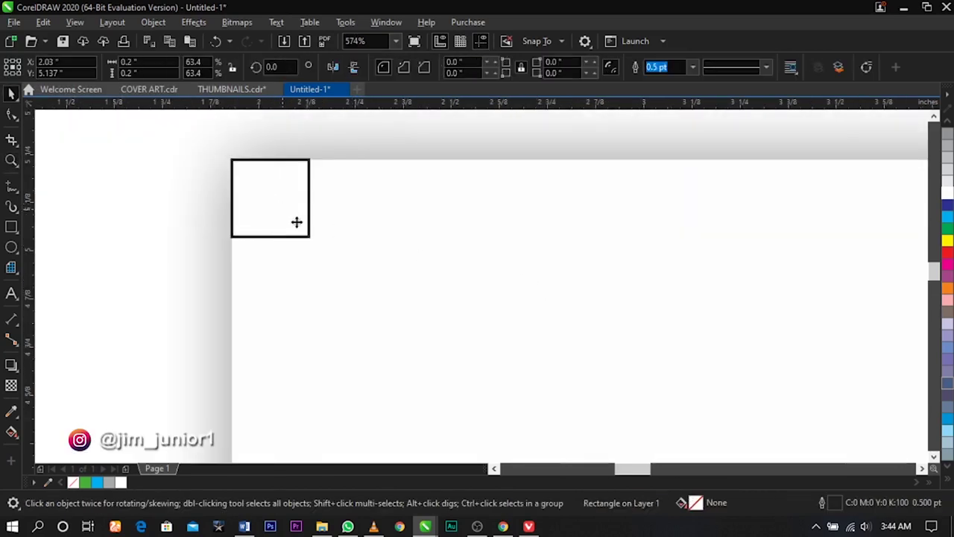
{"action": "left_click_drag", "start_coordinate": [296, 221], "coordinate": [390, 243]}
{"action": "scroll", "coordinate": [390, 243], "scroll_direction": "down", "scroll_amount": 3}
{"action": "key", "text": "z"}
{"action": "left_click_drag", "start_coordinate": [218, 172], "coordinate": [746, 443]}
{"action": "key", "text": "space"}
{"action": "left_click", "coordinate": [122, 219]}
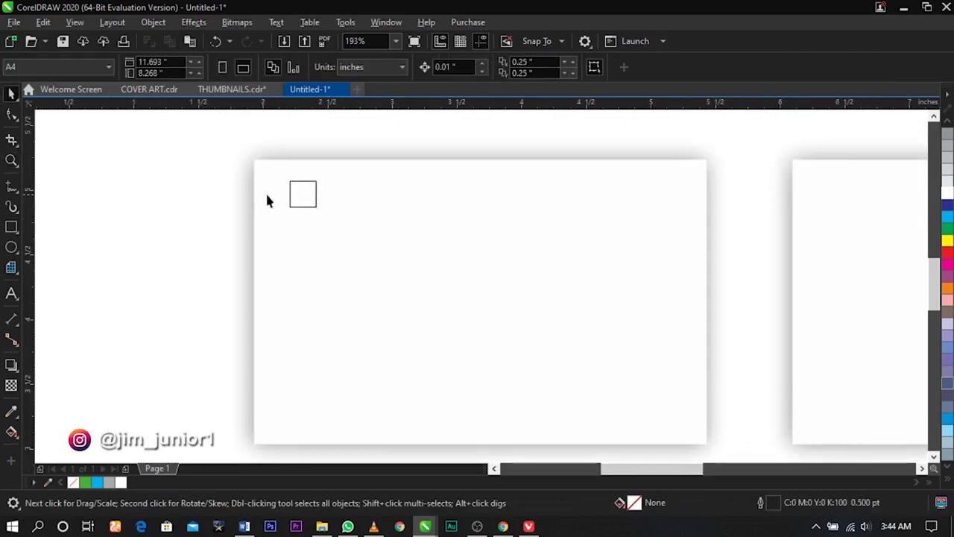
Align the 0.2 inch square with the left and top edges of the first card
{"action": "left_click", "coordinate": [321, 192]}
{"action": "left_click", "coordinate": [396, 218], "text": "shift"}
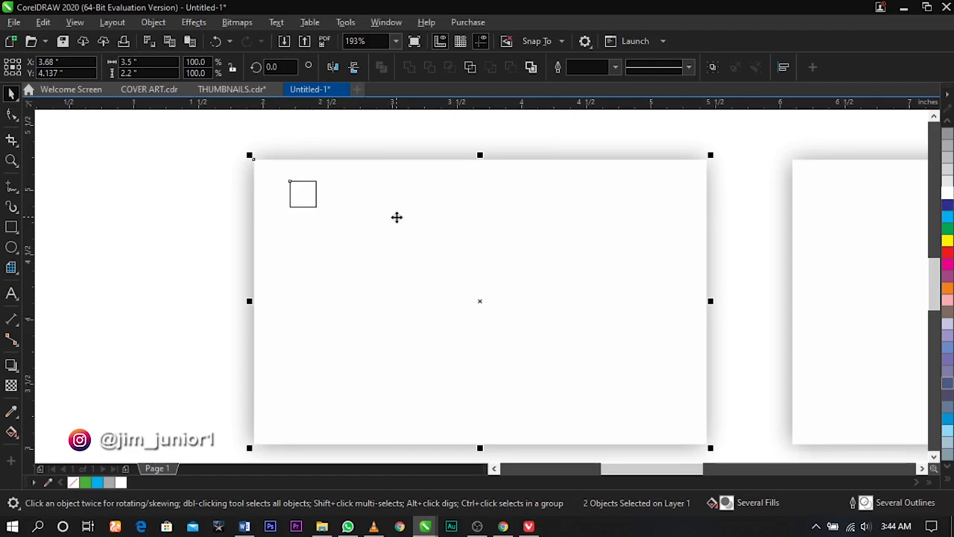
{"action": "key", "text": "l"}
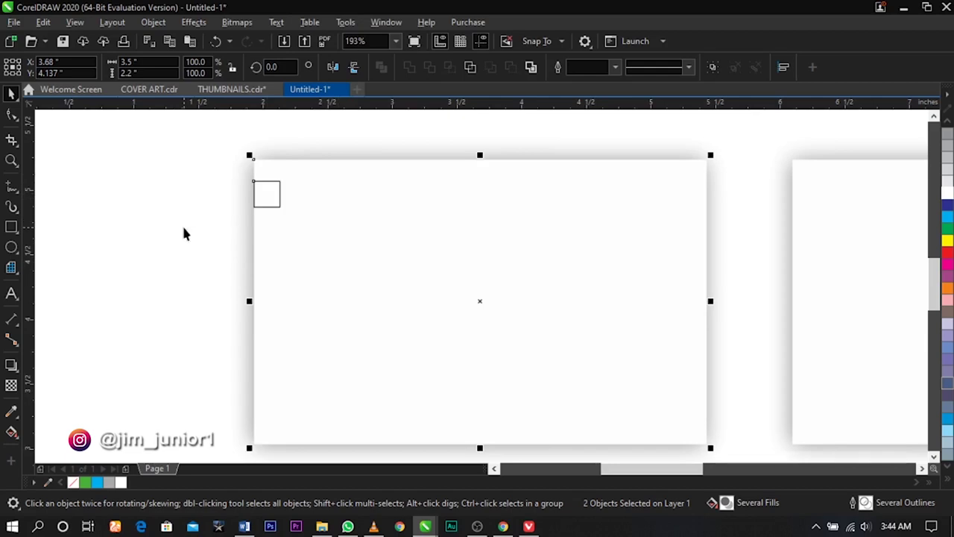
{"action": "key", "text": "t"}
Place a horizontal guideline on the corner square's lower edge and a vertical guideline on its right edge
{"action": "scroll", "coordinate": [257, 164], "scroll_direction": "up", "scroll_amount": 6}
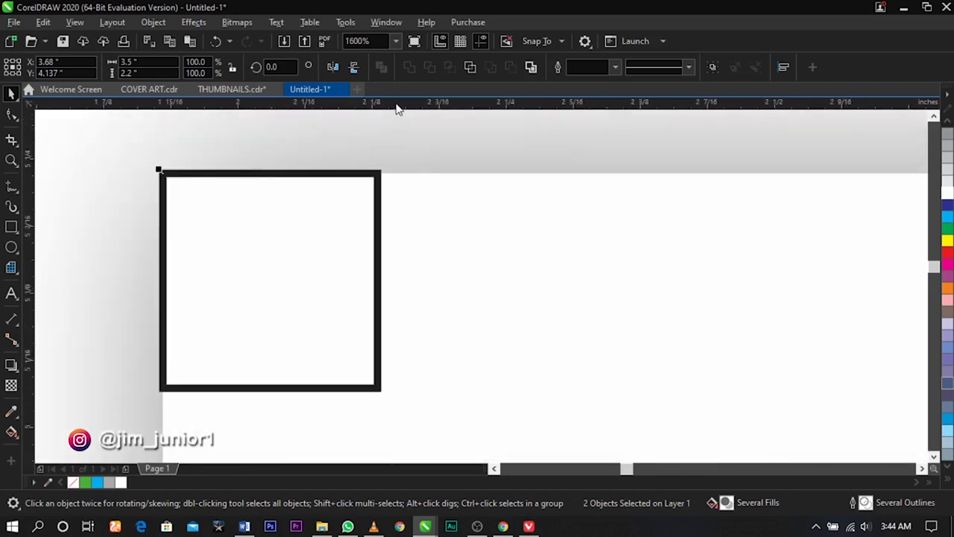
{"action": "left_click_drag", "start_coordinate": [398, 109], "coordinate": [403, 393]}
{"action": "left_click", "coordinate": [383, 170]}
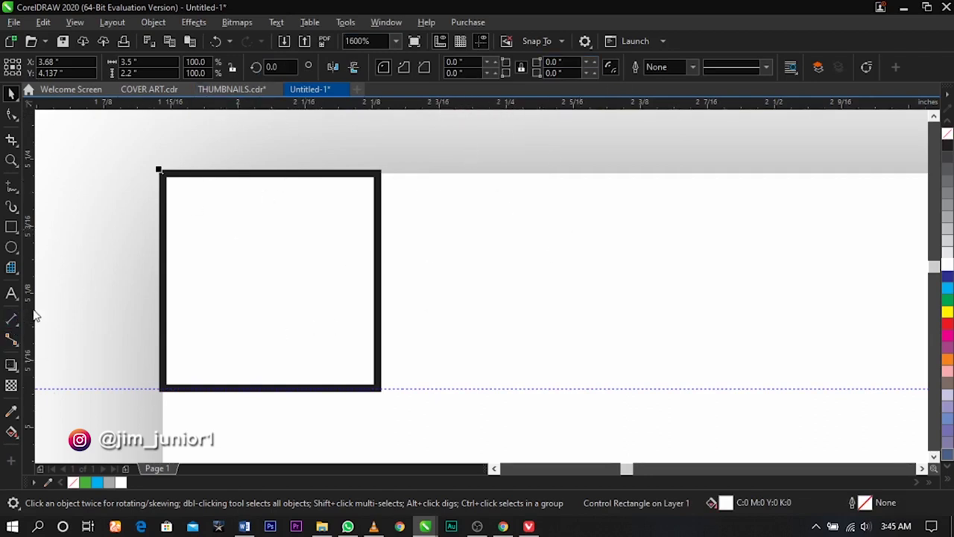
{"action": "left_click_drag", "start_coordinate": [35, 316], "coordinate": [378, 315]}
{"action": "scroll", "coordinate": [376, 248], "scroll_direction": "down", "scroll_amount": 1}
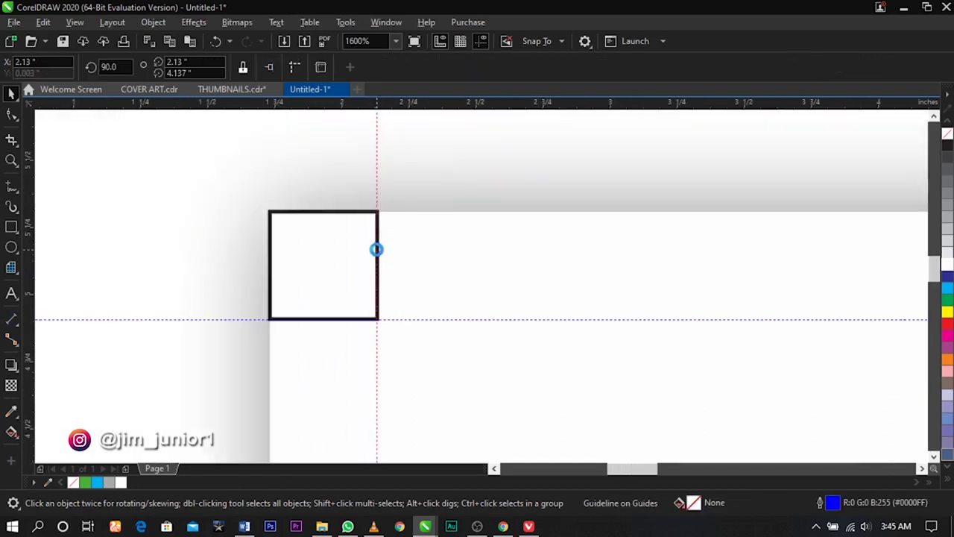
{"action": "scroll", "coordinate": [296, 232], "scroll_direction": "down", "scroll_amount": 4}
{"action": "left_click", "coordinate": [460, 306]}
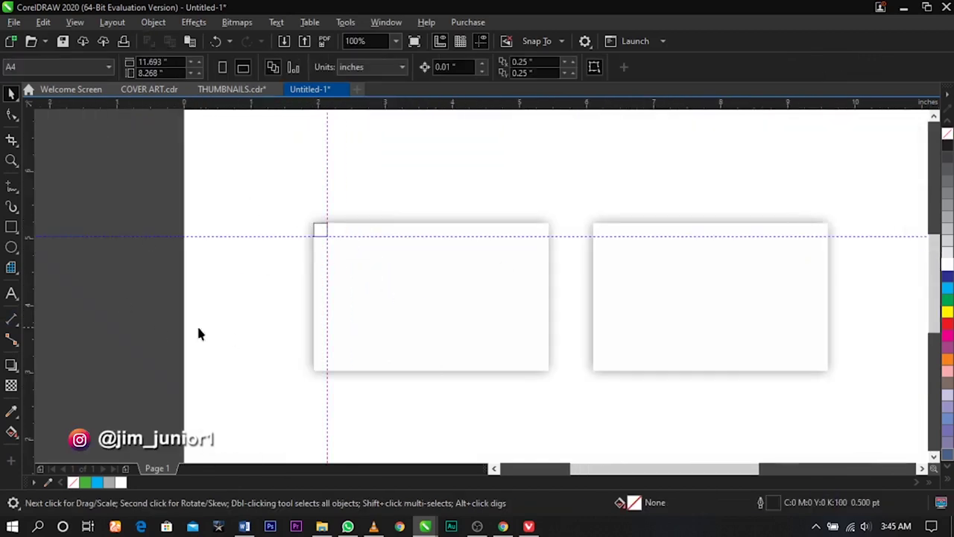
Try to move the first card together with its corner square, and undo the move
{"action": "key", "text": "z"}
{"action": "left_click_drag", "start_coordinate": [247, 189], "coordinate": [848, 402]}
{"action": "key", "text": "space"}
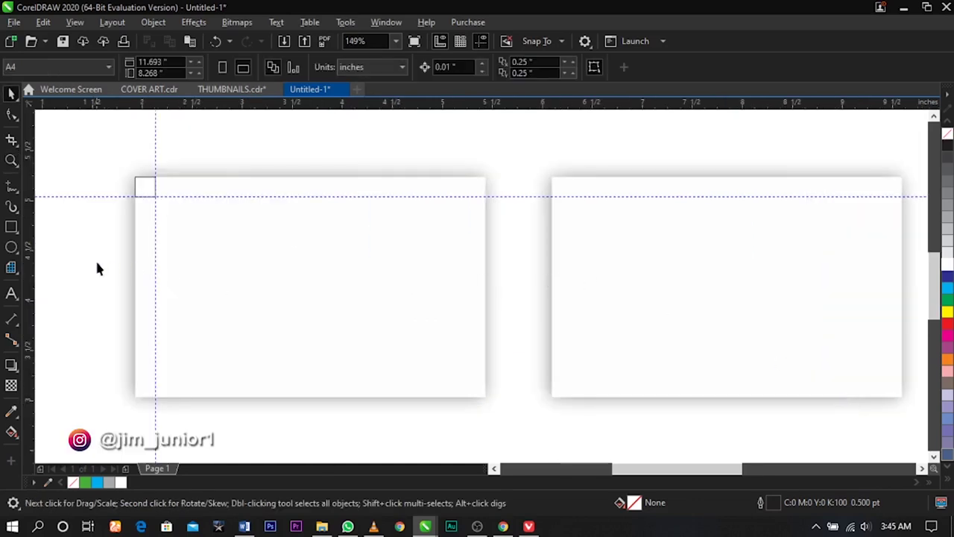
{"action": "left_click", "coordinate": [147, 196]}
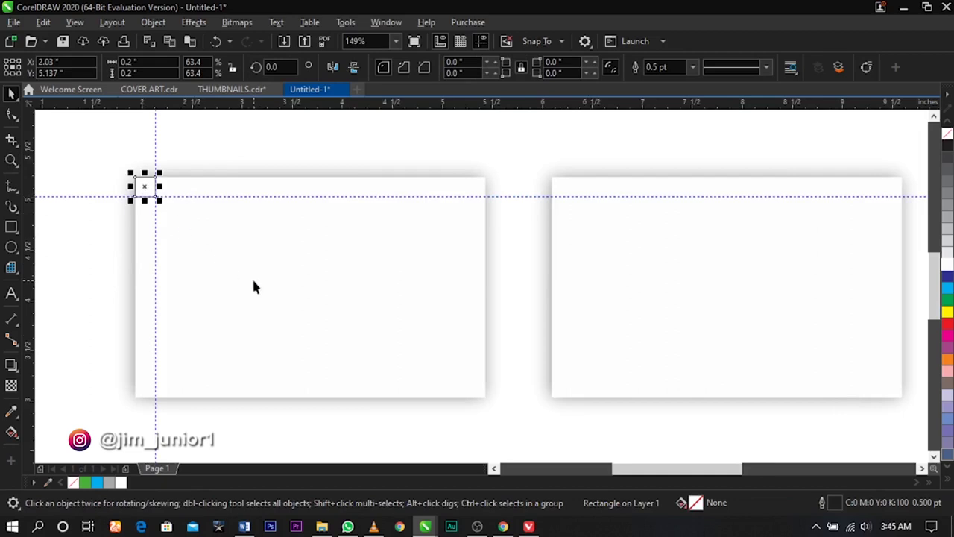
{"action": "left_click", "coordinate": [254, 287]}
{"action": "left_click", "coordinate": [99, 275]}
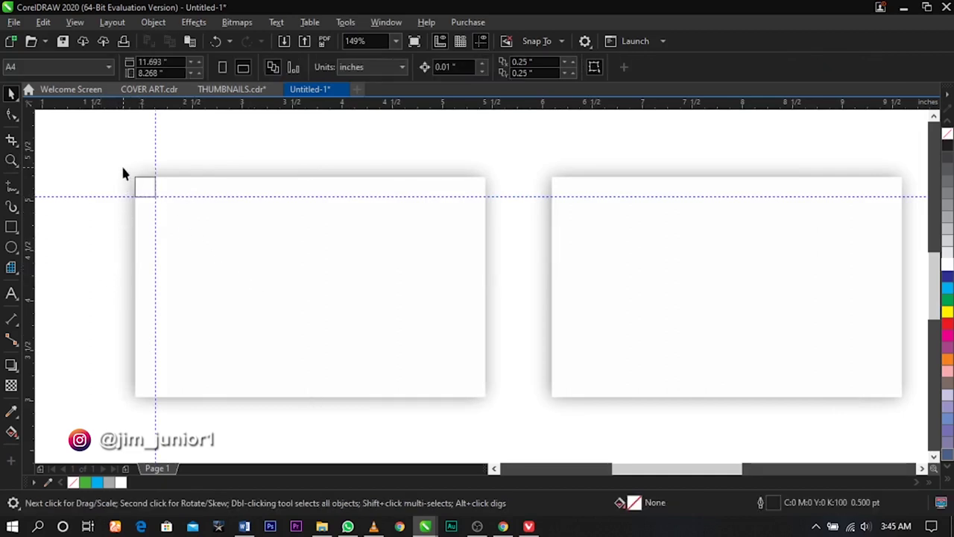
{"action": "left_click", "coordinate": [139, 186]}
{"action": "left_click", "coordinate": [291, 249], "text": "shift"}
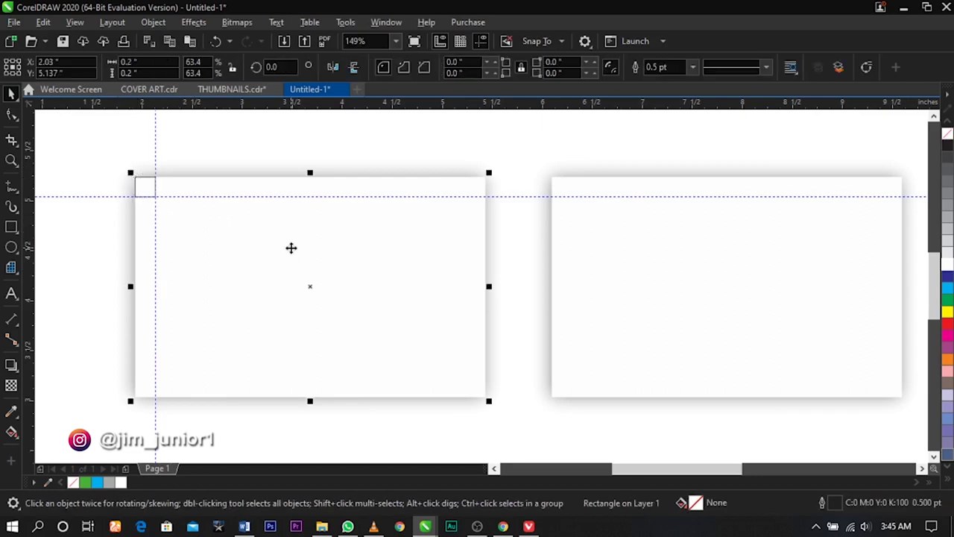
{"action": "left_click_drag", "start_coordinate": [262, 249], "coordinate": [341, 295]}
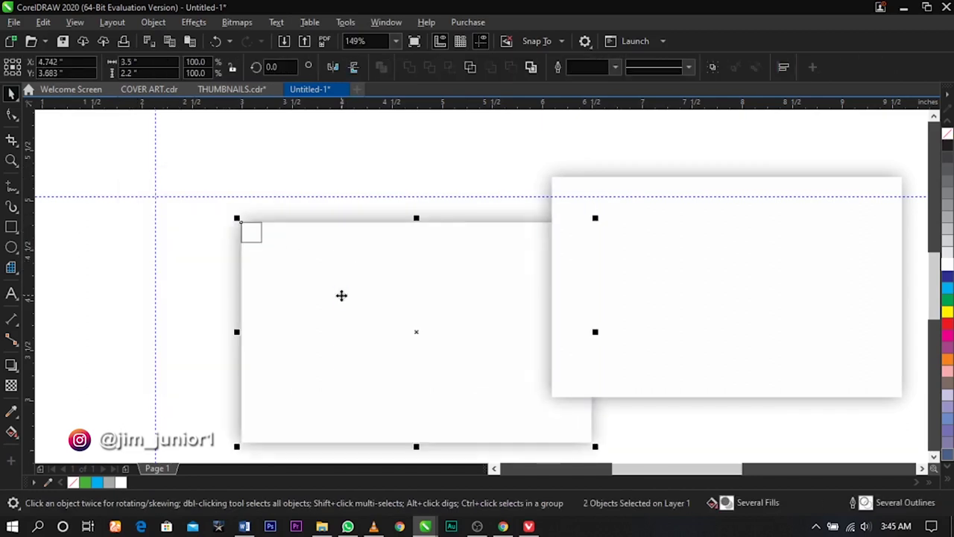
{"action": "key", "text": "ctrl+z"}
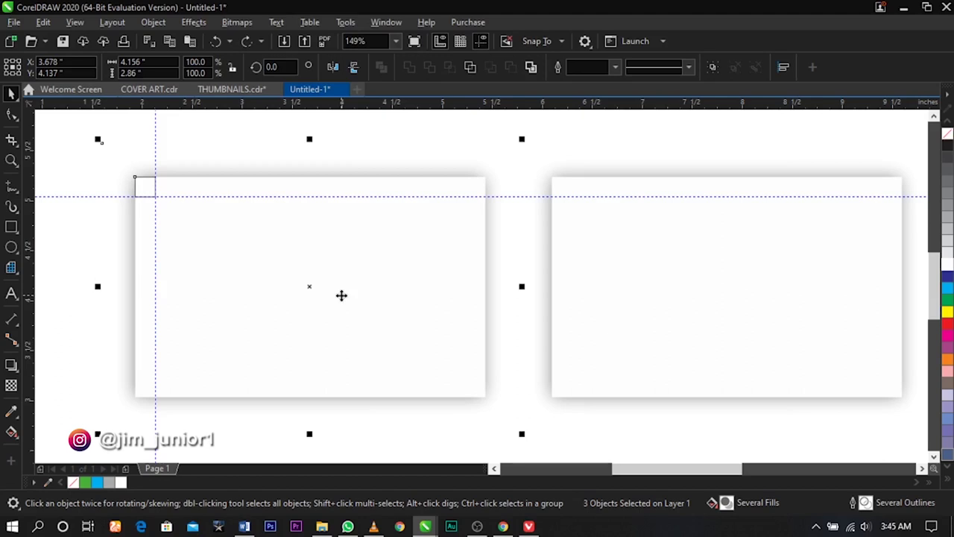
Try to bottom-align the corner square with the first card and its shadow, and undo the alignment
{"action": "key", "text": "b"}
{"action": "left_click", "coordinate": [74, 331]}
{"action": "key", "text": "ctrl+z"}
Break the drop shadow apart from the first card, leaving the shadow in its place
{"action": "left_click", "coordinate": [68, 340]}
{"action": "left_click", "coordinate": [123, 350]}
{"action": "key", "text": "ctrl+k"}
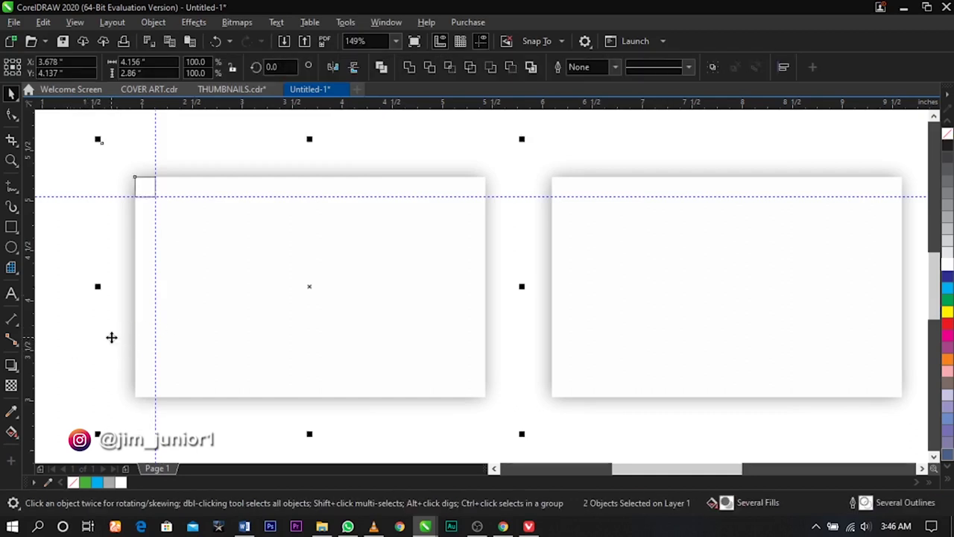
{"action": "left_click", "coordinate": [83, 340]}
{"action": "left_click", "coordinate": [113, 351]}
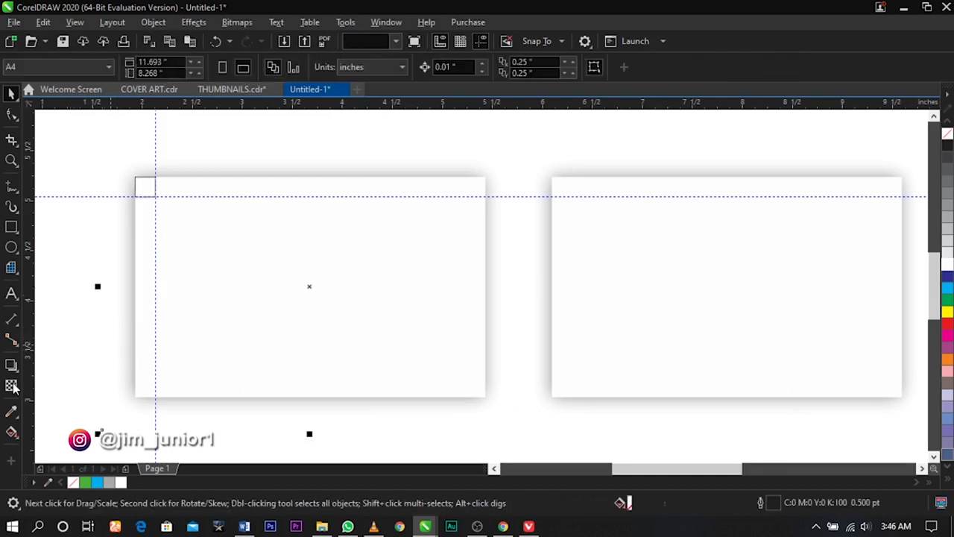
{"action": "left_click_drag", "start_coordinate": [113, 349], "coordinate": [76, 380]}
{"action": "key", "text": "ctrl+z"}
{"action": "left_click", "coordinate": [61, 375]}
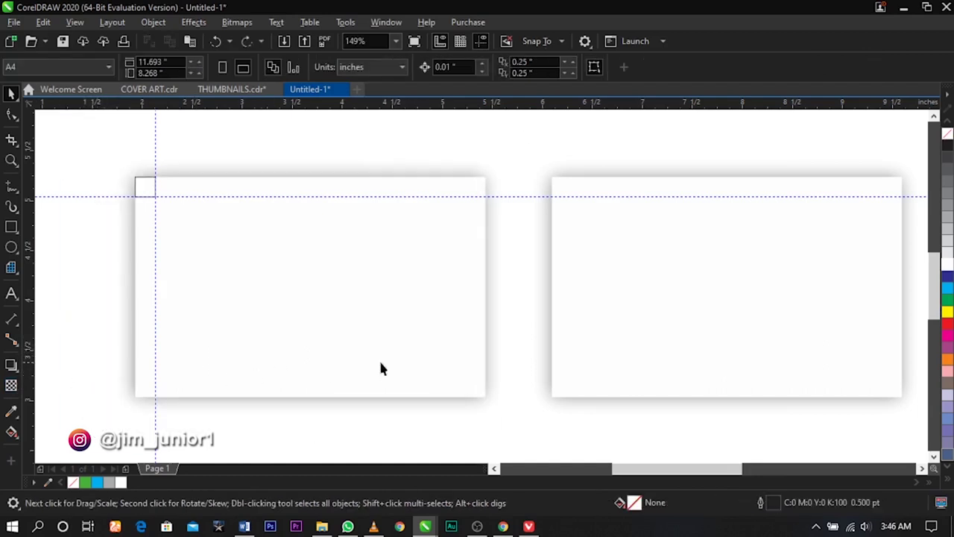
Align the square to the first card's bottom edge and place a horizontal guideline along the square's upper edge
{"action": "left_click", "coordinate": [154, 194]}
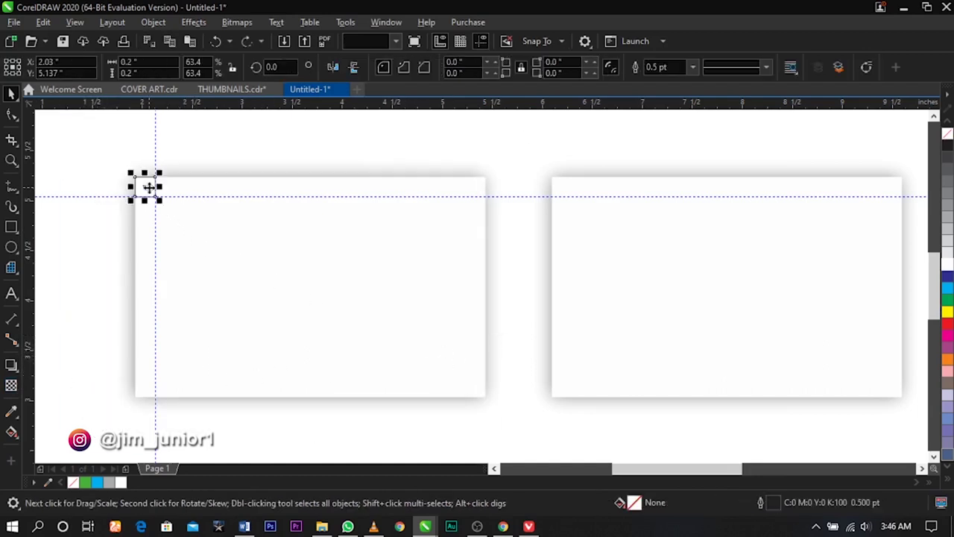
{"action": "left_click", "coordinate": [228, 279], "text": "shift"}
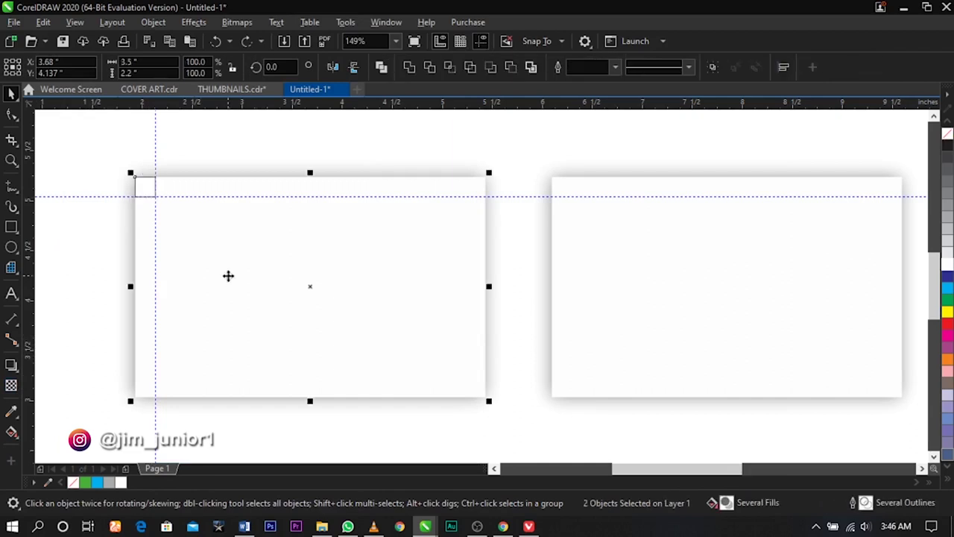
{"action": "key", "text": "b"}
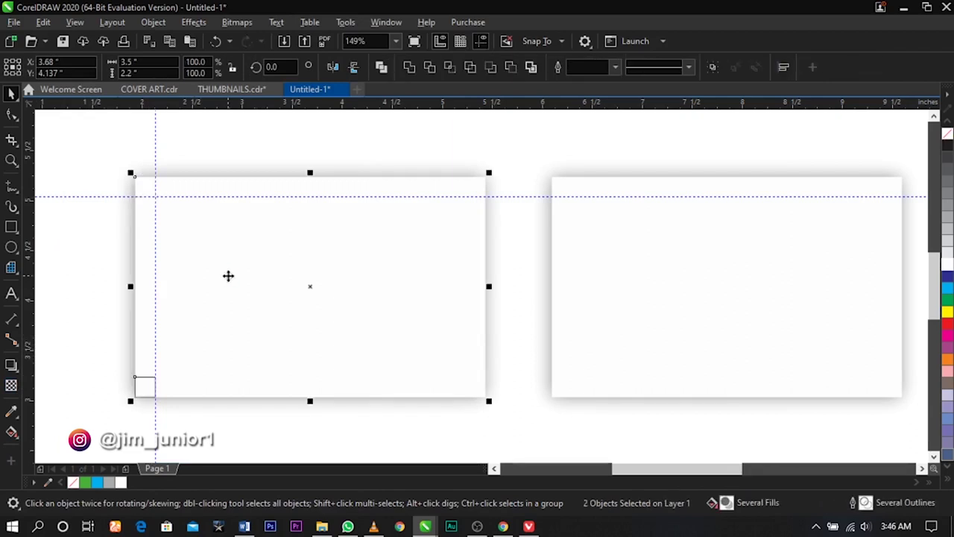
{"action": "key", "text": "Escape"}
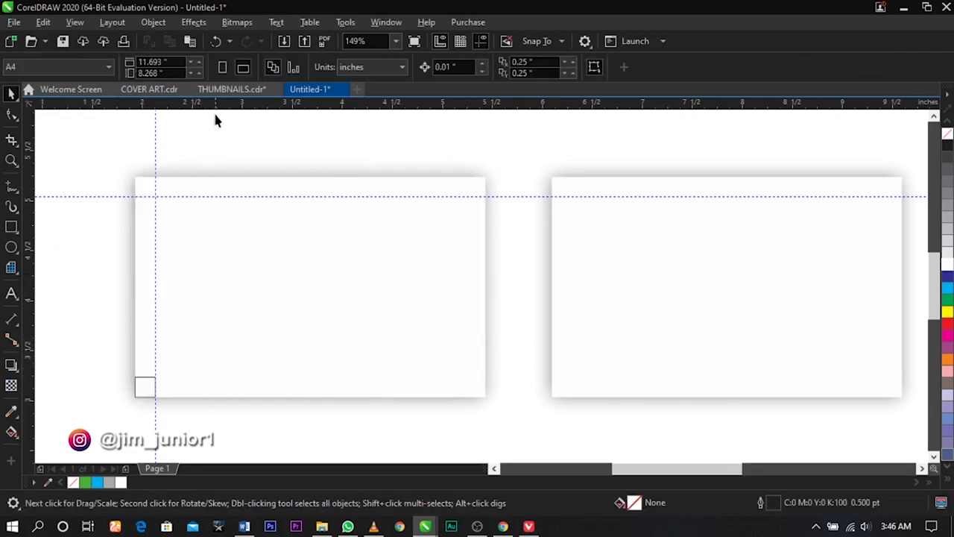
{"action": "left_click_drag", "start_coordinate": [240, 370], "coordinate": [244, 379]}
{"action": "scroll", "coordinate": [162, 383], "scroll_direction": "up", "scroll_amount": 2}
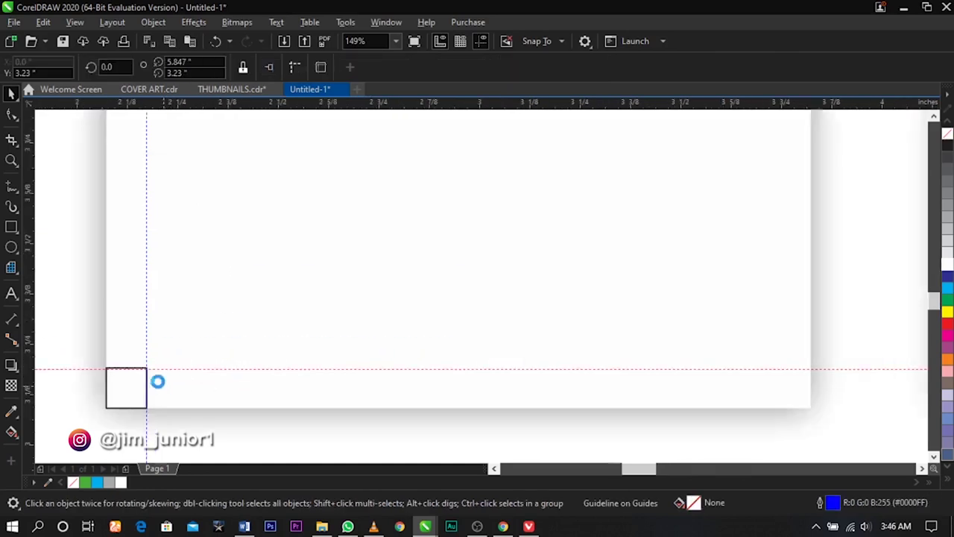
{"action": "scroll", "coordinate": [165, 379], "scroll_direction": "down", "scroll_amount": 2}
{"action": "left_click", "coordinate": [604, 395]}
Align the square to the first card's right edge and place a vertical guideline along the square's left edge
{"action": "left_click", "coordinate": [141, 395]}
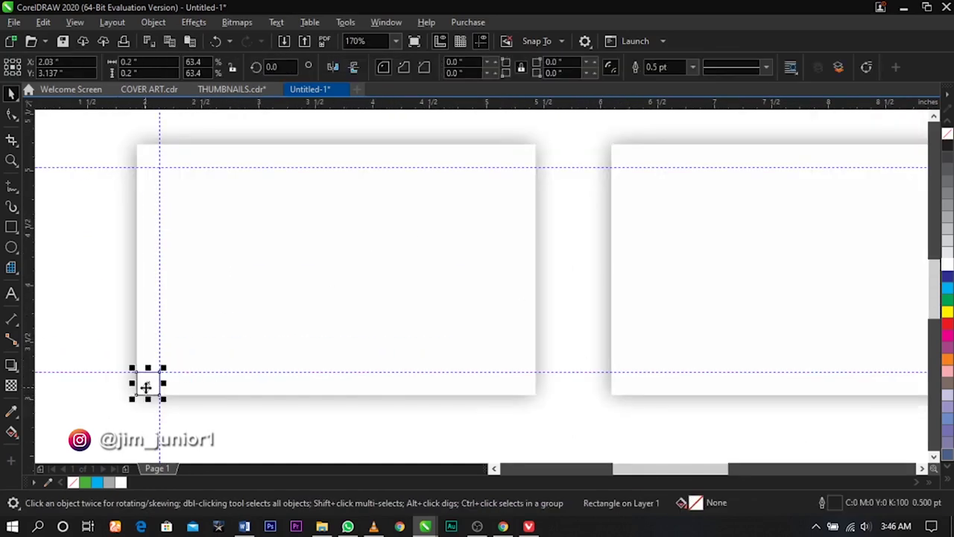
{"action": "left_click", "coordinate": [275, 333], "text": "shift"}
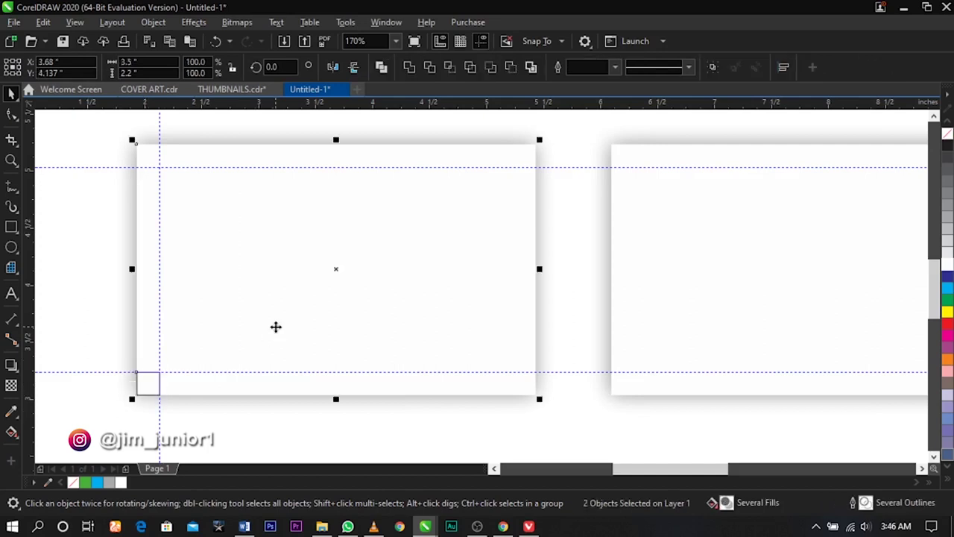
{"action": "key", "text": "r"}
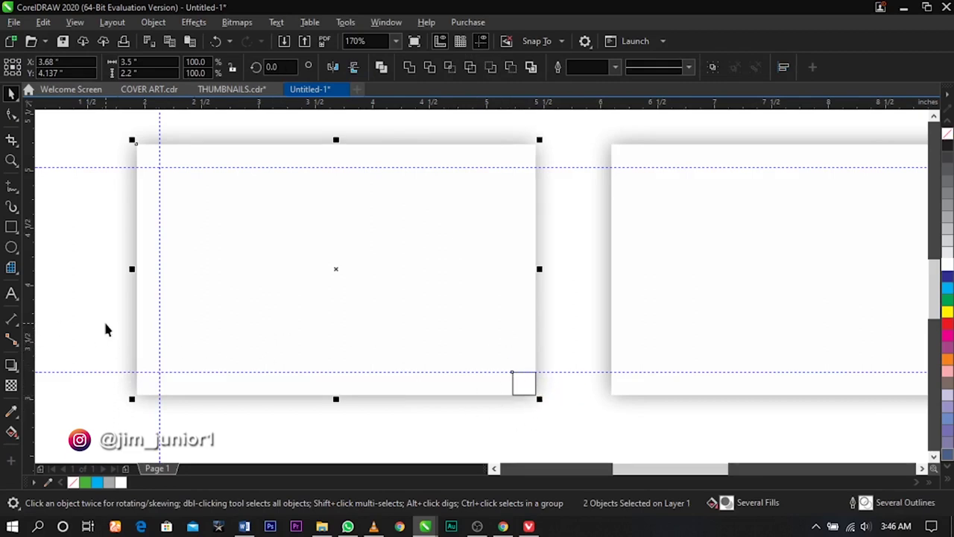
{"action": "left_click_drag", "start_coordinate": [33, 276], "coordinate": [300, 302]}
{"action": "left_click", "coordinate": [508, 345]}
{"action": "scroll", "coordinate": [507, 345], "scroll_direction": "down", "scroll_amount": 2}
{"action": "key", "text": "z"}
{"action": "left_click_drag", "start_coordinate": [306, 252], "coordinate": [846, 410]}
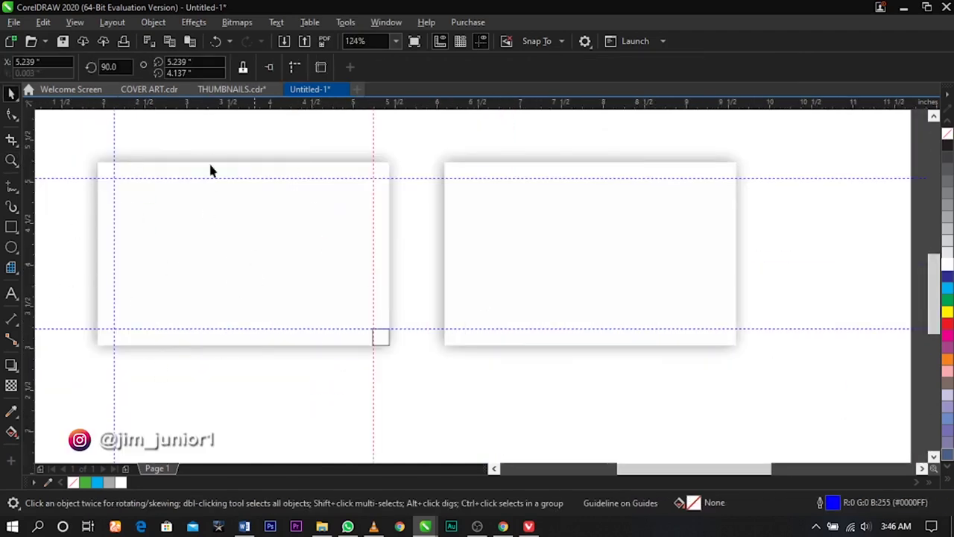
{"action": "left_click", "coordinate": [430, 419]}
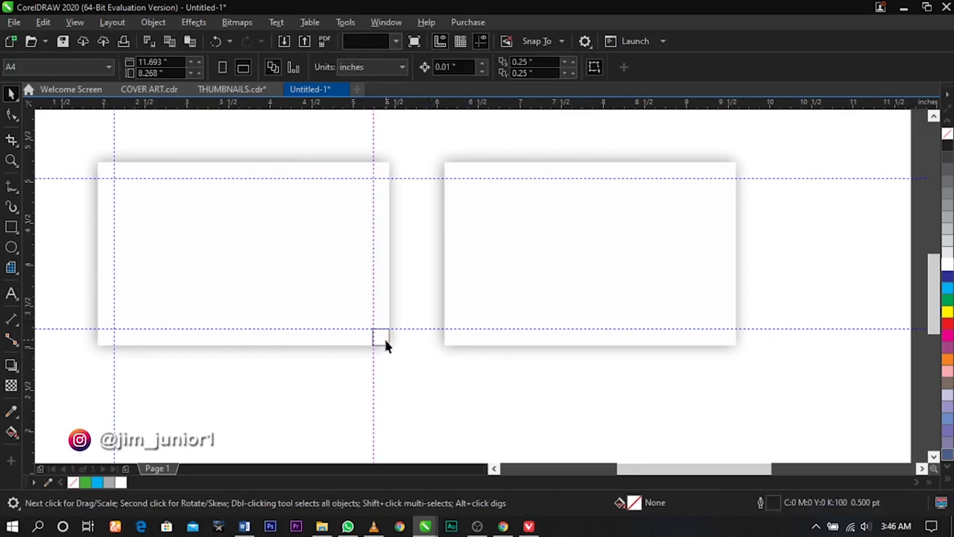
Align the square to the second card's left edge and place a vertical guideline along the square's right edge
{"action": "left_click", "coordinate": [497, 294]}
{"action": "key", "text": "z"}
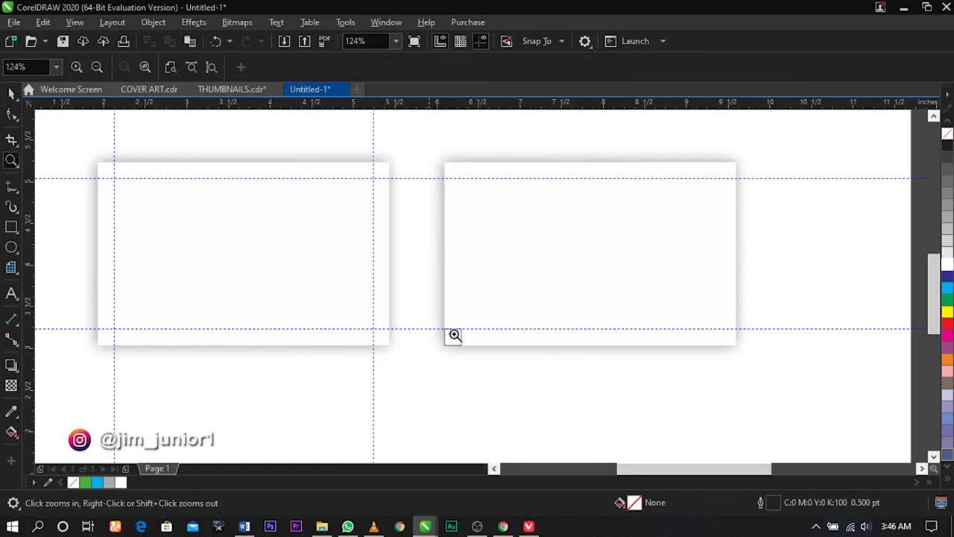
{"action": "left_click_drag", "start_coordinate": [447, 329], "coordinate": [514, 353]}
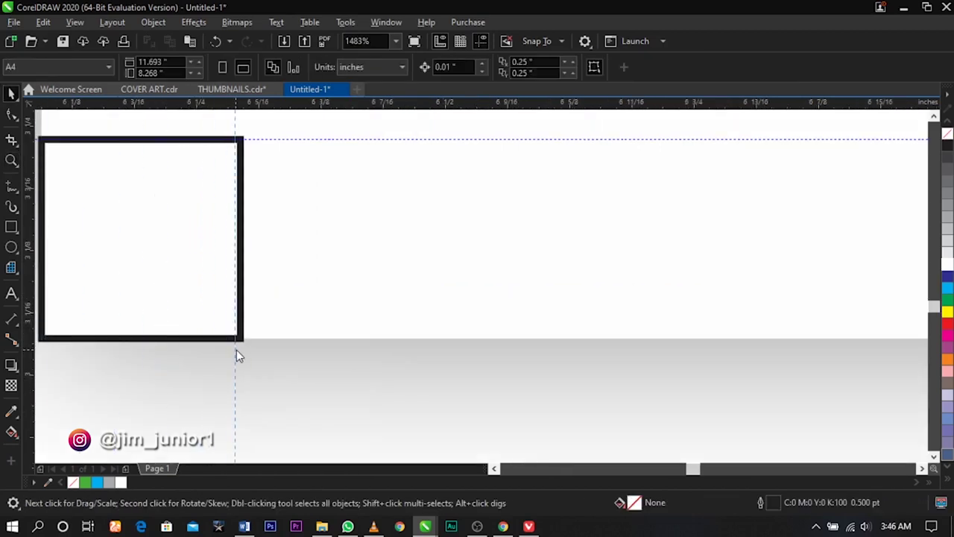
{"action": "left_click_drag", "start_coordinate": [236, 349], "coordinate": [241, 353]}
{"action": "scroll", "coordinate": [328, 321], "scroll_direction": "down", "scroll_amount": 3}
{"action": "left_click", "coordinate": [337, 310]}
Align the square to the top and right edges of the second card
{"action": "left_click", "coordinate": [365, 318]}
{"action": "left_click", "coordinate": [438, 314], "text": "shift"}
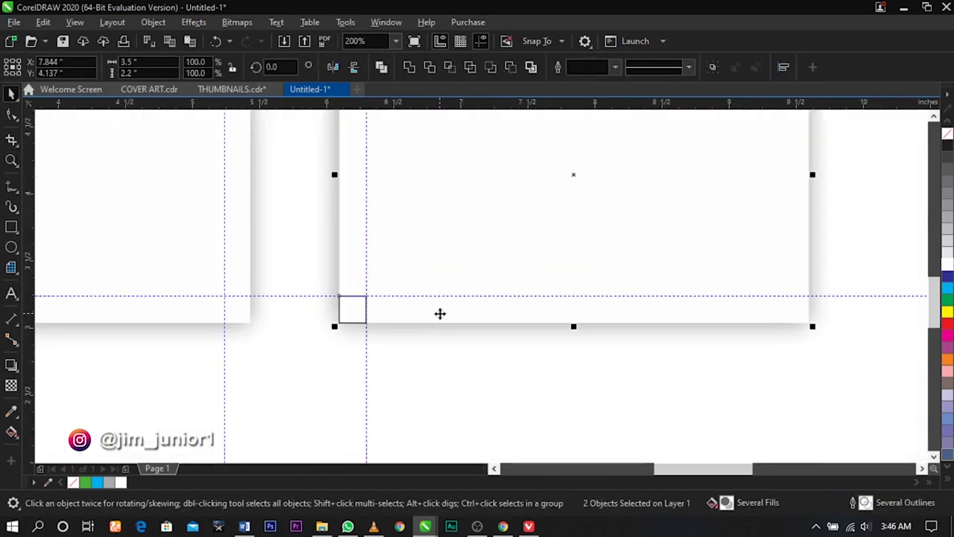
{"action": "key", "text": "t"}
{"action": "scroll", "coordinate": [440, 314], "scroll_direction": "down", "scroll_amount": 2}
{"action": "key", "text": "F2"}
{"action": "left_click_drag", "start_coordinate": [408, 238], "coordinate": [429, 253]}
{"action": "key", "text": "space"}
{"action": "scroll", "coordinate": [470, 281], "scroll_direction": "down", "scroll_amount": 5}
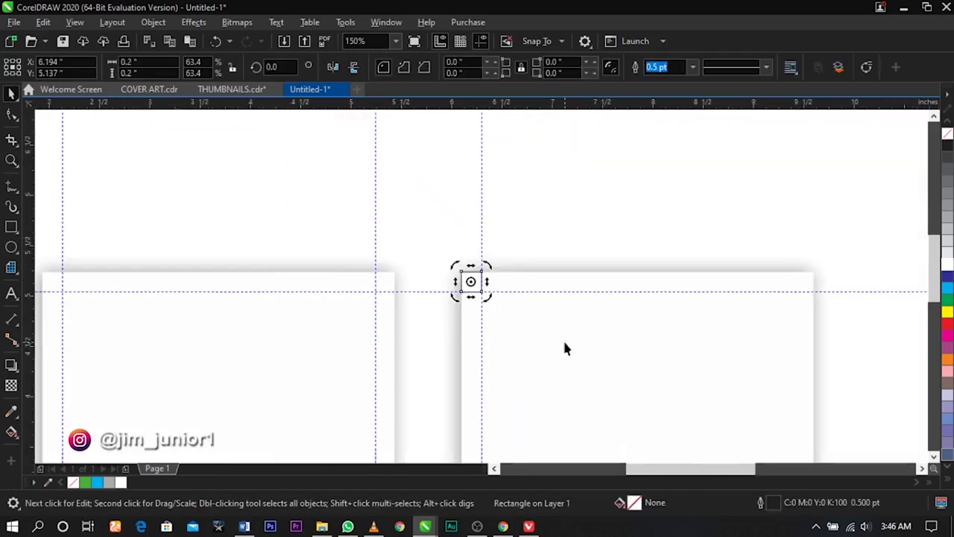
{"action": "key", "text": "r"}
Place a vertical guideline along the left edge of the square in the second card's upper-right corner
{"action": "key", "text": "z"}
{"action": "left_click_drag", "start_coordinate": [771, 258], "coordinate": [823, 301]}
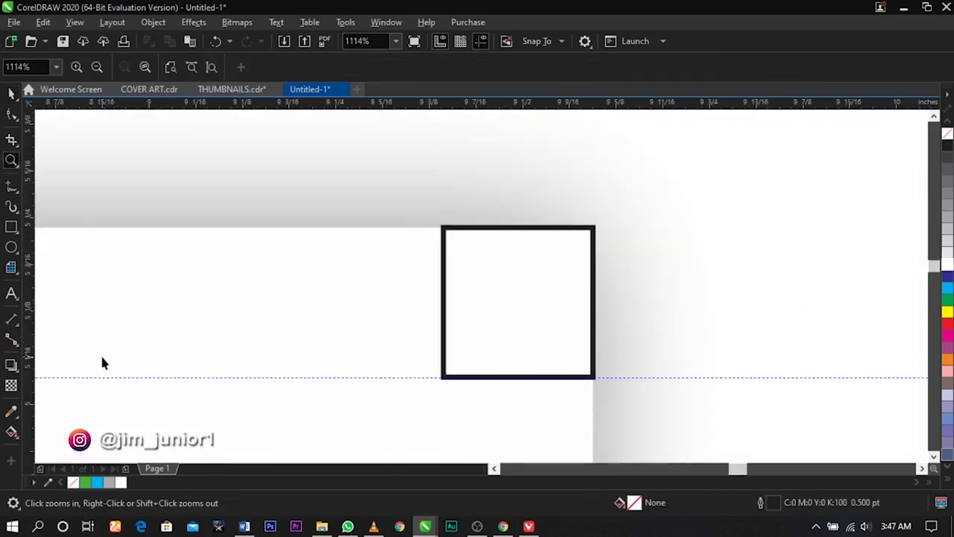
{"action": "key", "text": "space"}
{"action": "left_click_drag", "start_coordinate": [411, 345], "coordinate": [445, 345]}
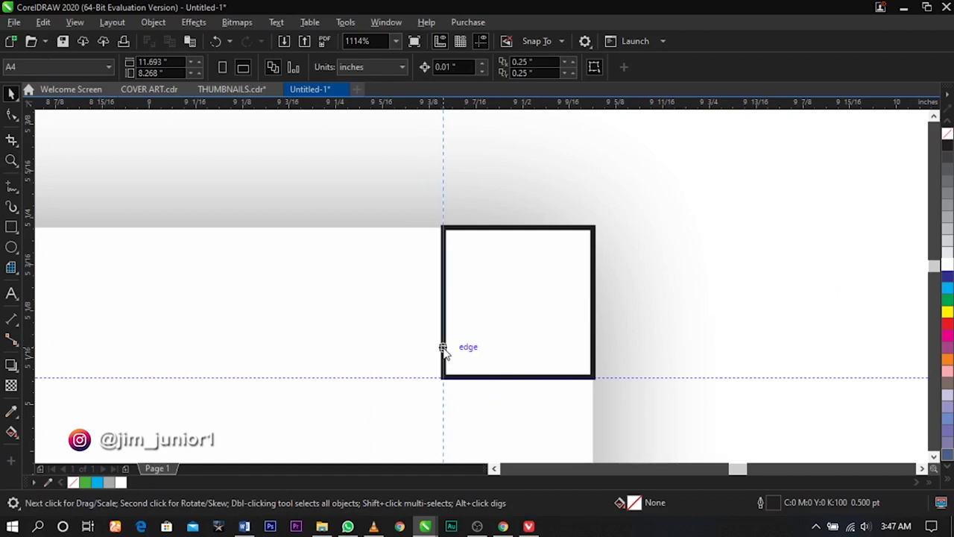
Delete the small margin square from the second card's upper-right corner
{"action": "scroll", "coordinate": [445, 345], "scroll_direction": "down", "scroll_amount": 5}
{"action": "scroll", "coordinate": [494, 340], "scroll_direction": "down", "scroll_amount": 2}
{"action": "scroll", "coordinate": [213, 290], "scroll_direction": "up", "scroll_amount": 2}
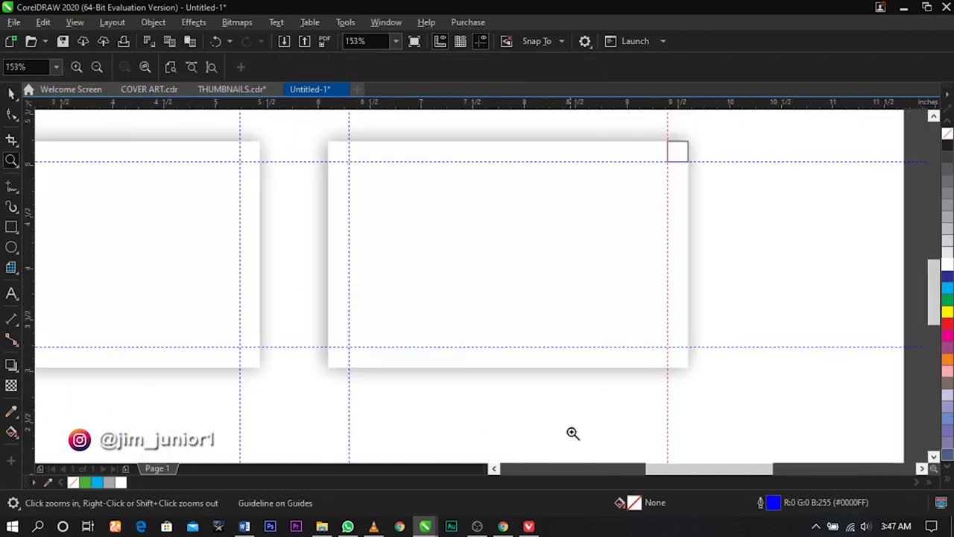
{"action": "left_click_drag", "start_coordinate": [850, 286], "coordinate": [393, 66]}
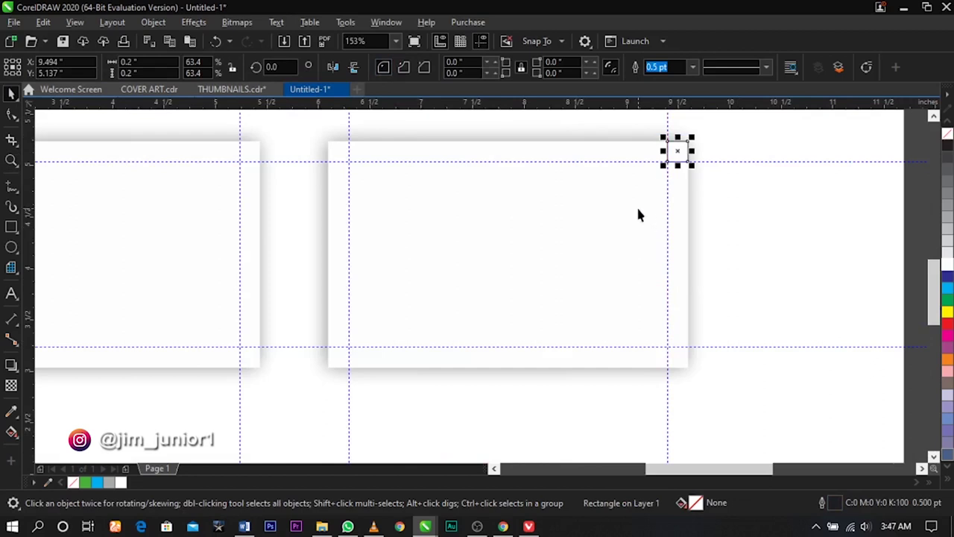
{"action": "key", "text": "Delete"}
{"action": "key", "text": "F4"}
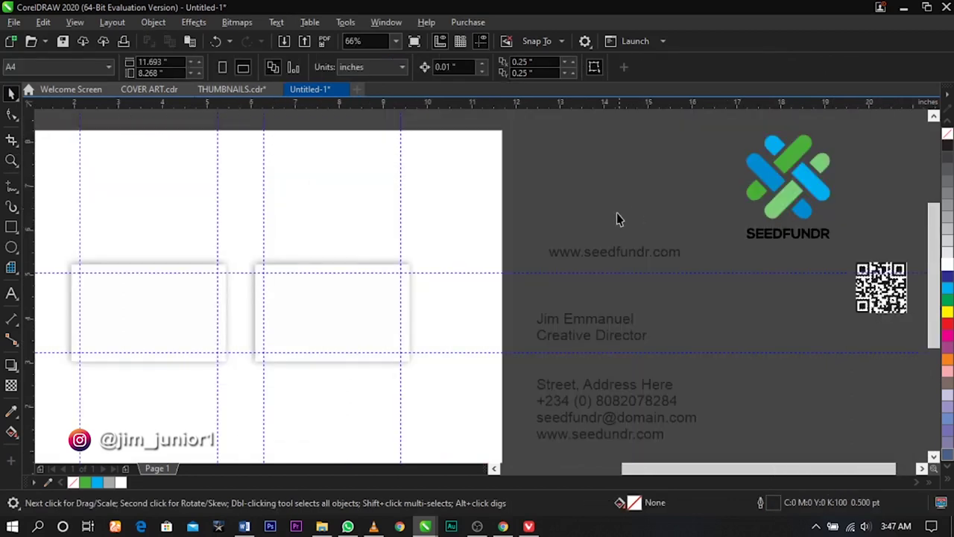
Move the Seedfundr logo from beside the page to the first card's upper-left area
{"action": "left_click", "coordinate": [786, 190]}
{"action": "scroll", "coordinate": [789, 197], "scroll_direction": "down", "scroll_amount": 2}
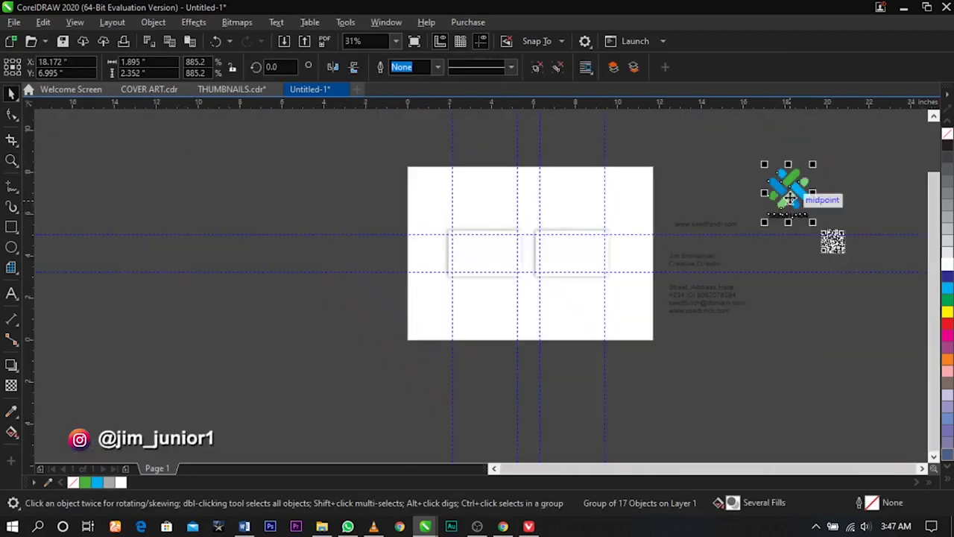
{"action": "left_click_drag", "start_coordinate": [790, 197], "coordinate": [452, 250]}
{"action": "key", "text": "z"}
{"action": "left_click_drag", "start_coordinate": [394, 205], "coordinate": [641, 309]}
{"action": "key", "text": "space"}
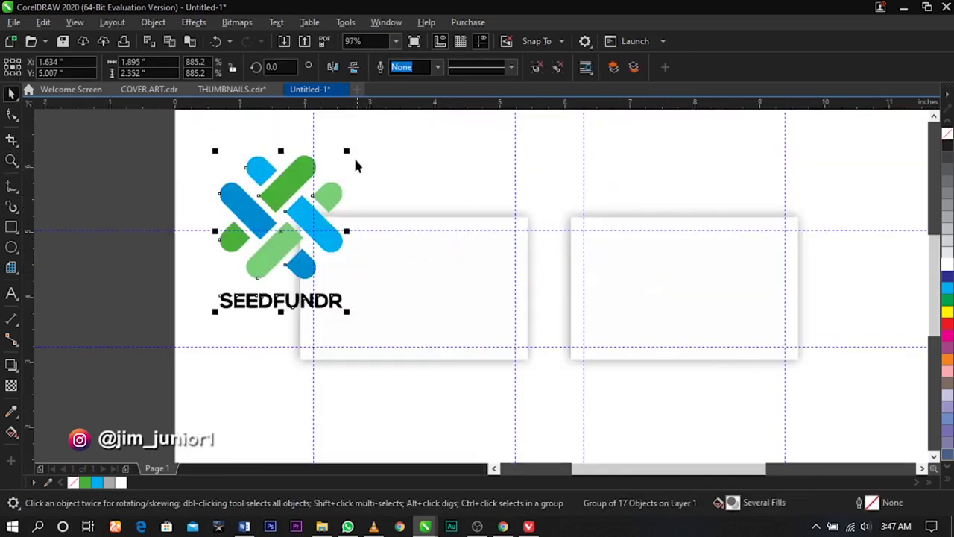
Scale the logo to about 0.46 by 0.58 inches in the middle of the first card and select the card with it
{"action": "left_click_drag", "start_coordinate": [349, 151], "coordinate": [415, 289]}
{"action": "key", "text": "z"}
{"action": "left_click_drag", "start_coordinate": [275, 207], "coordinate": [584, 375]}
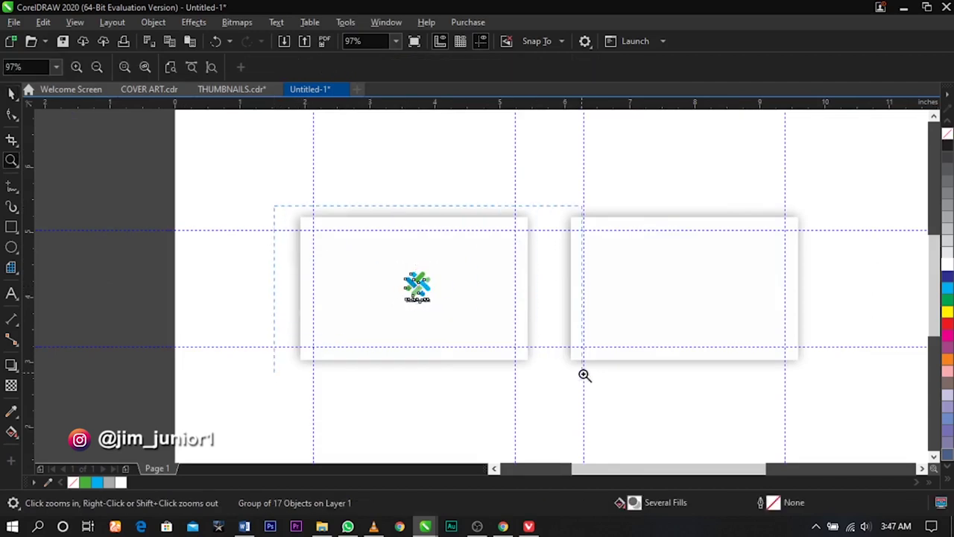
{"action": "key", "text": "space"}
{"action": "left_click_drag", "start_coordinate": [494, 320], "coordinate": [511, 330]}
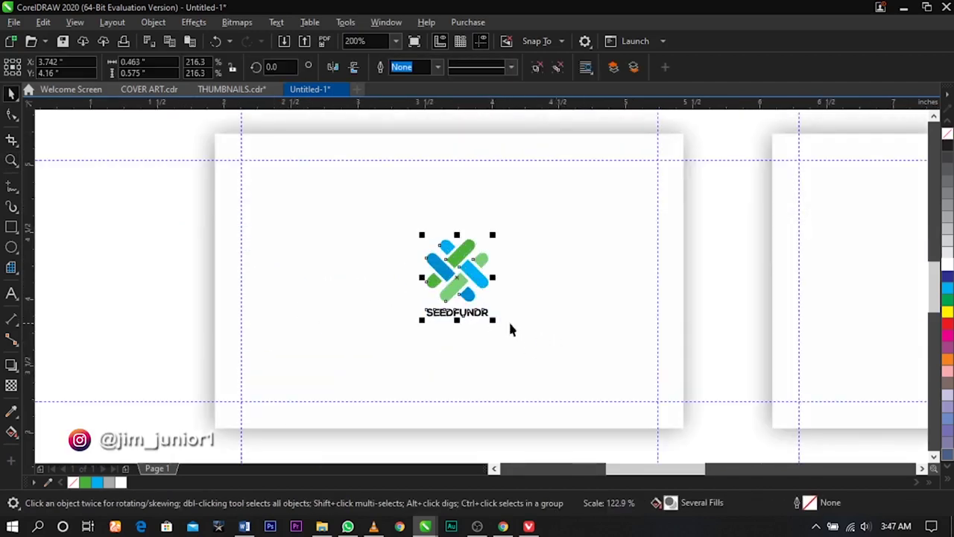
{"action": "left_click", "coordinate": [550, 303], "text": "shift"}
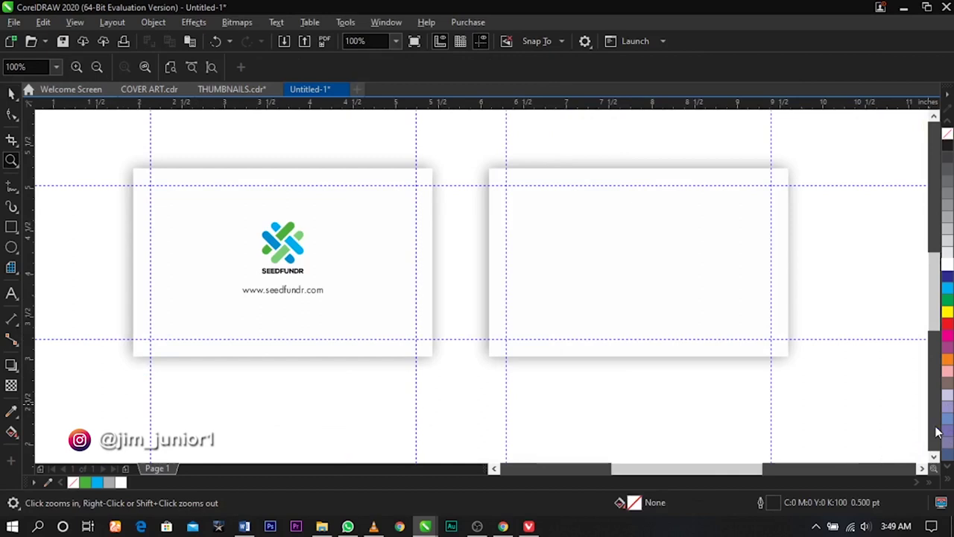
Cut the person's name and "Creative Director" lines from the contact text and paste them as separate text on the second card
{"action": "key", "text": "space"}
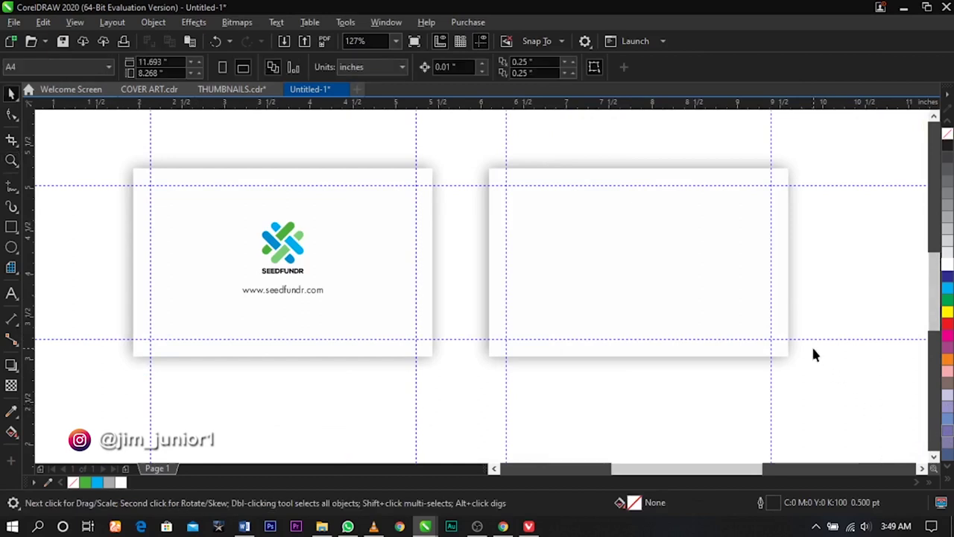
{"action": "scroll", "coordinate": [546, 319], "scroll_direction": "down", "scroll_amount": 2}
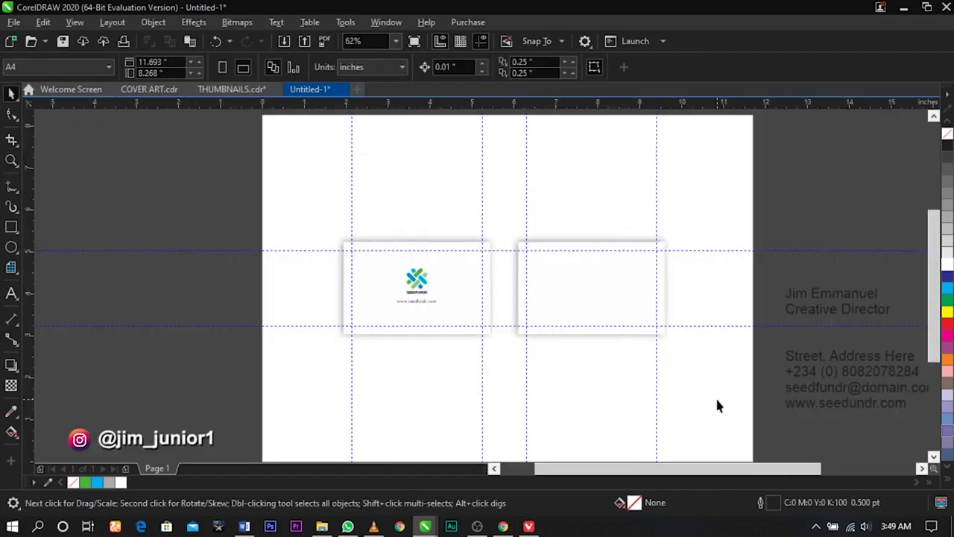
{"action": "left_click", "coordinate": [879, 319]}
{"action": "double_click", "coordinate": [888, 314]}
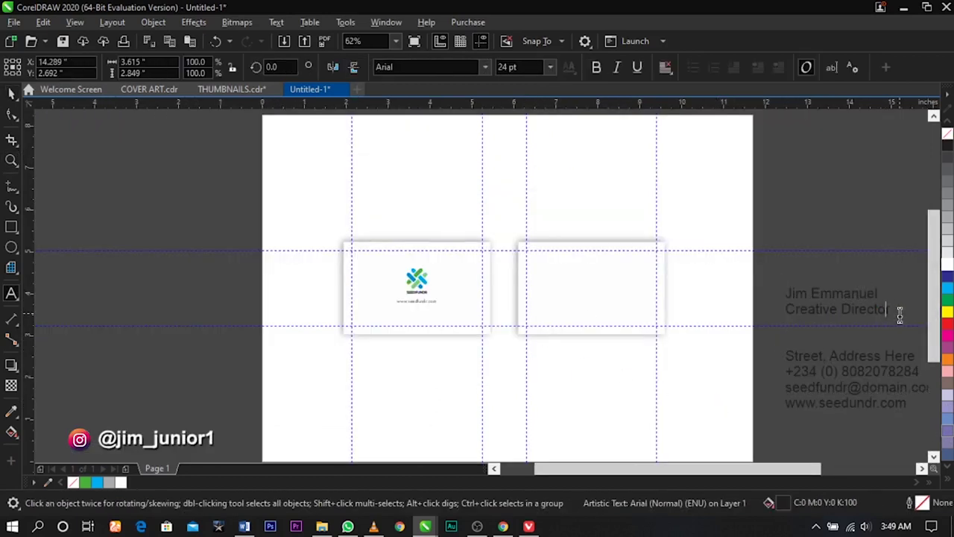
{"action": "left_click_drag", "start_coordinate": [898, 315], "coordinate": [758, 298]}
{"action": "key", "text": "ctrl+x"}
{"action": "left_click", "coordinate": [624, 266]}
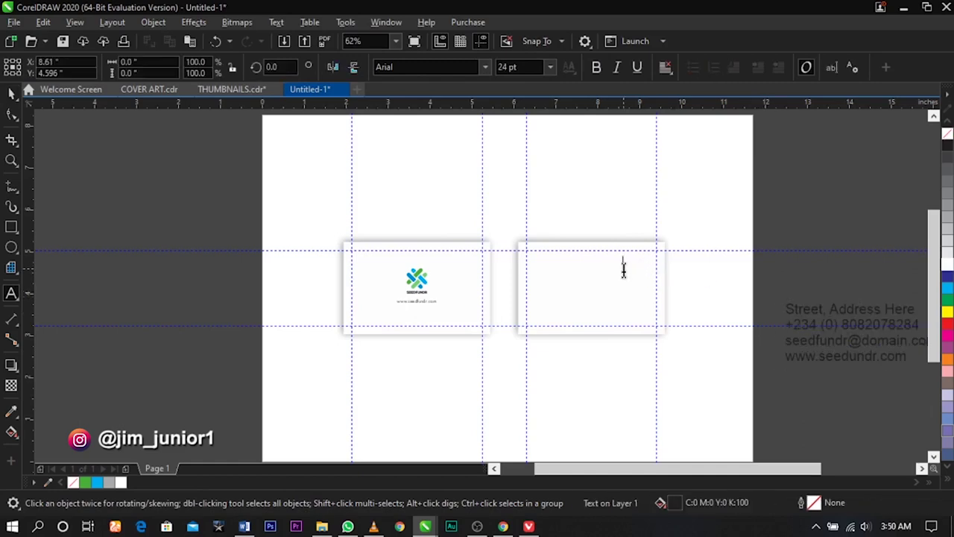
{"action": "key", "text": "ctrl+v"}
{"action": "key", "text": "Escape"}
{"action": "key", "text": "z"}
{"action": "left_click_drag", "start_coordinate": [493, 234], "coordinate": [731, 326]}
{"action": "key", "text": "space"}
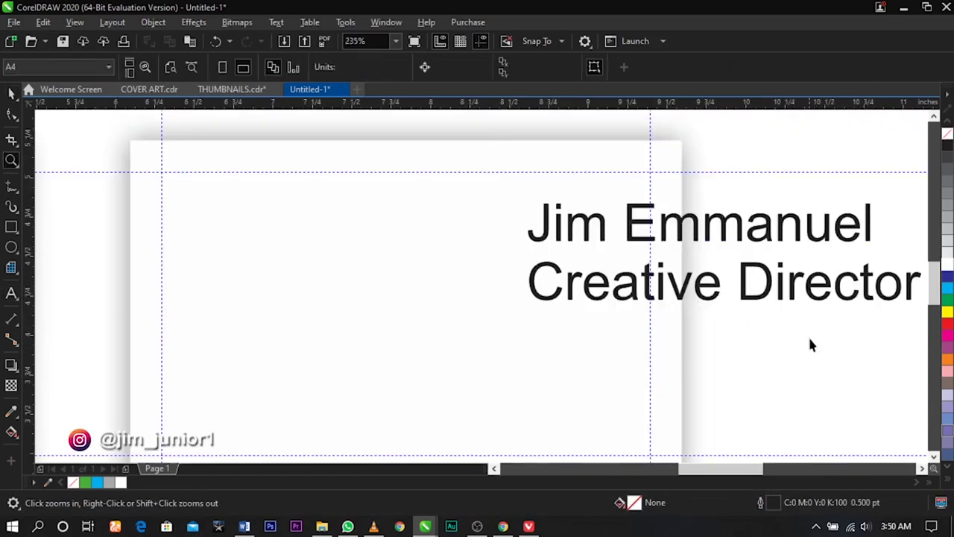
Move the name and title text within the second card and shrink it to about 7.3 pt near the upper-right margin
{"action": "left_click_drag", "start_coordinate": [813, 297], "coordinate": [556, 317]}
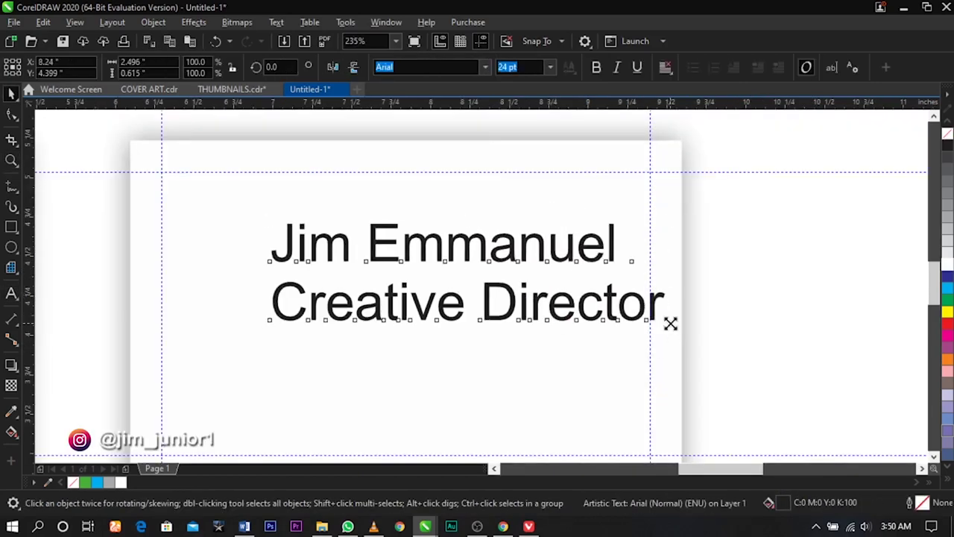
{"action": "left_click_drag", "start_coordinate": [670, 323], "coordinate": [559, 315]}
{"action": "scroll", "coordinate": [508, 286], "scroll_direction": "up", "scroll_amount": 1}
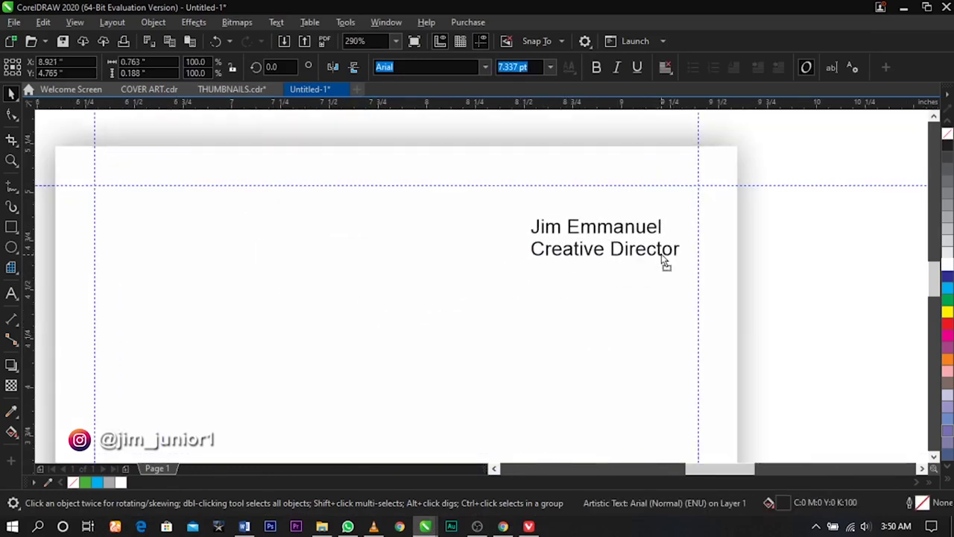
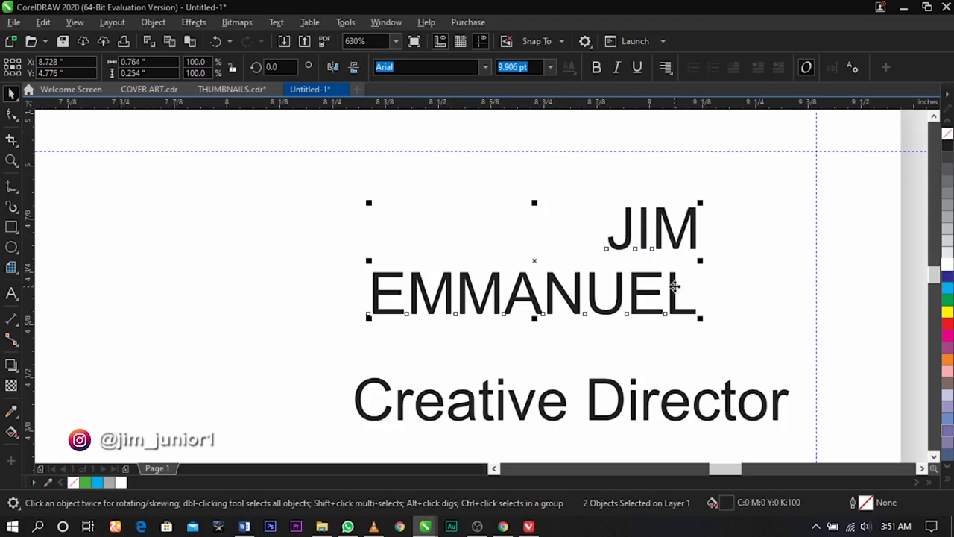
Move the two-line name into the second card's upper-right margin corner and set its font to Futura LT
{"action": "left_click_drag", "start_coordinate": [675, 287], "coordinate": [786, 245]}
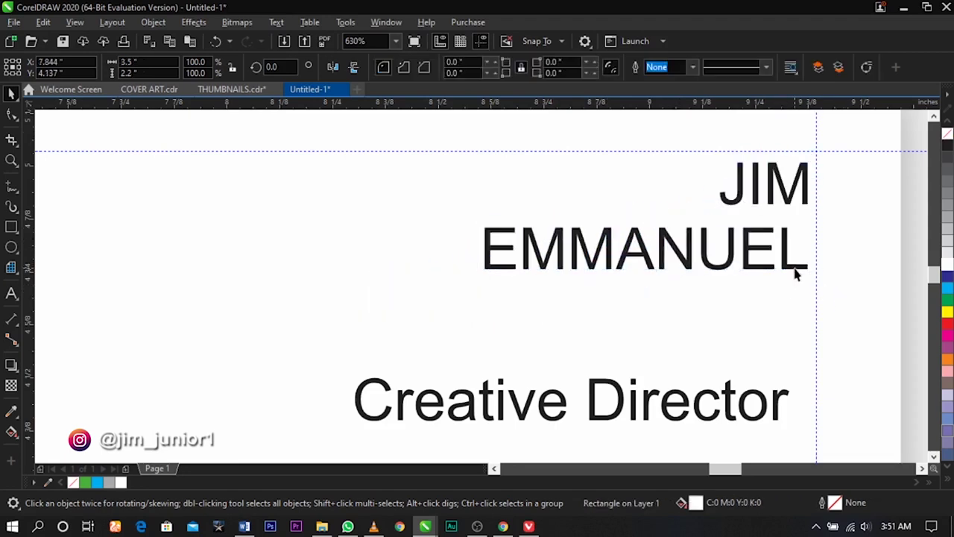
{"action": "left_click", "coordinate": [791, 267]}
{"action": "left_click", "coordinate": [723, 186], "text": "shift"}
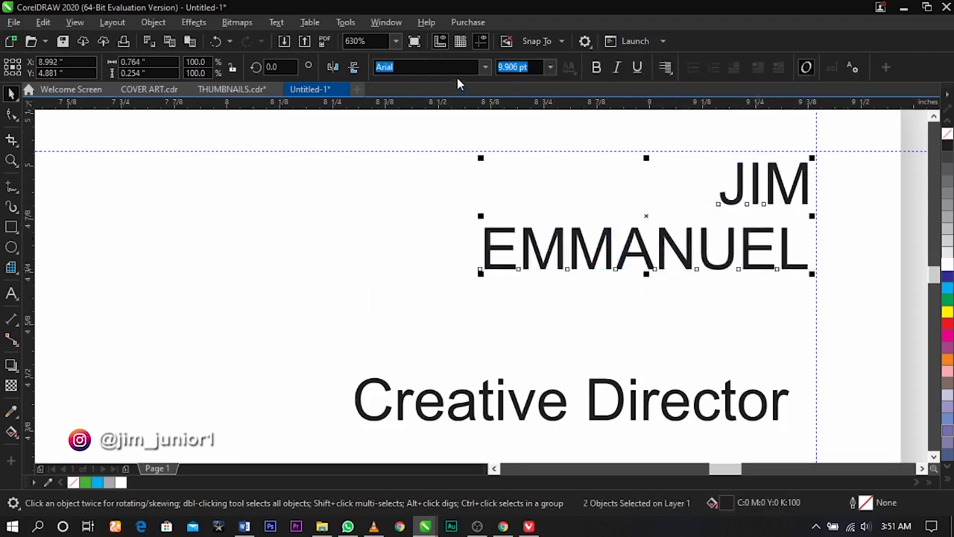
{"action": "type", "text": "f"}
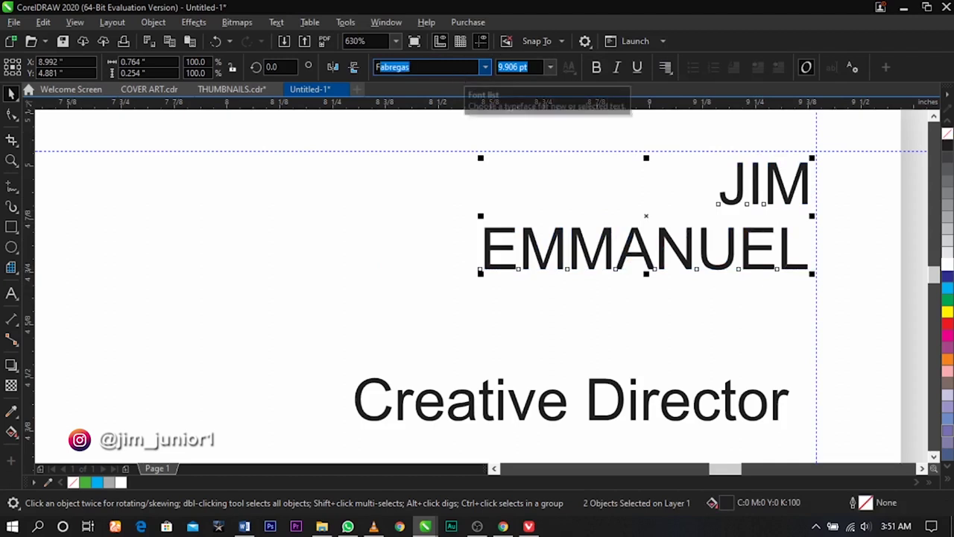
{"action": "type", "text": "utura LT"}
{"action": "key", "text": "Return"}
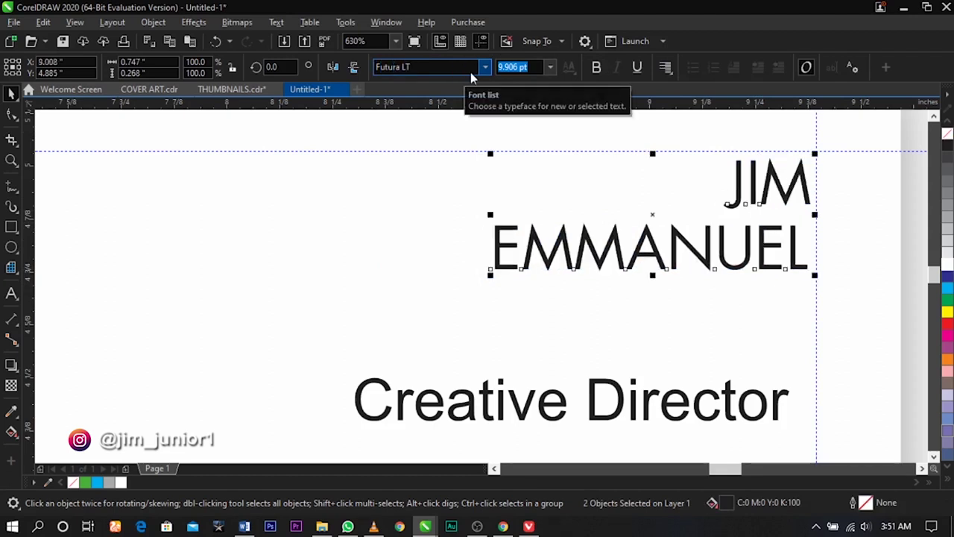
Make the surname line on the second card bold
{"action": "left_click", "coordinate": [522, 224]}
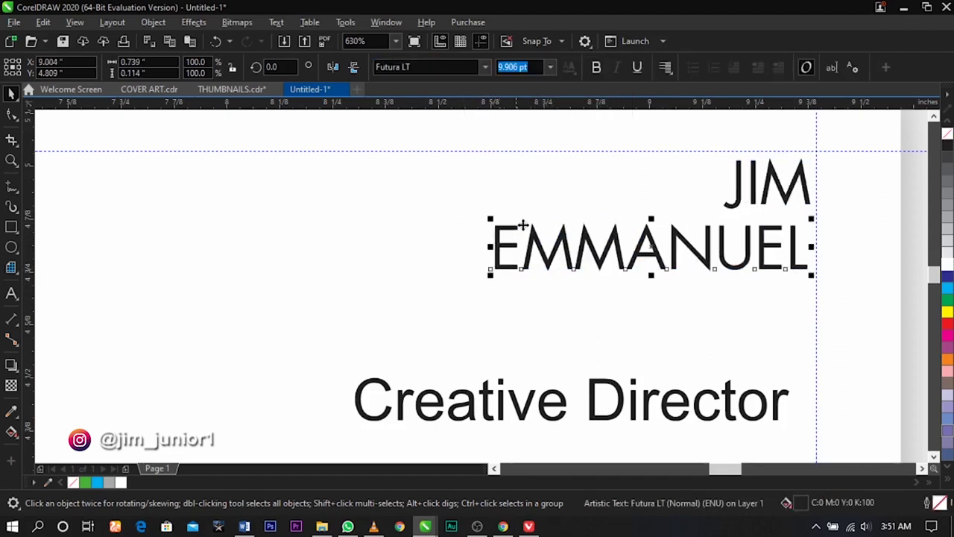
{"action": "left_click", "coordinate": [597, 68]}
{"action": "scroll", "coordinate": [589, 265], "scroll_direction": "down", "scroll_amount": 5}
{"action": "left_click", "coordinate": [684, 219]}
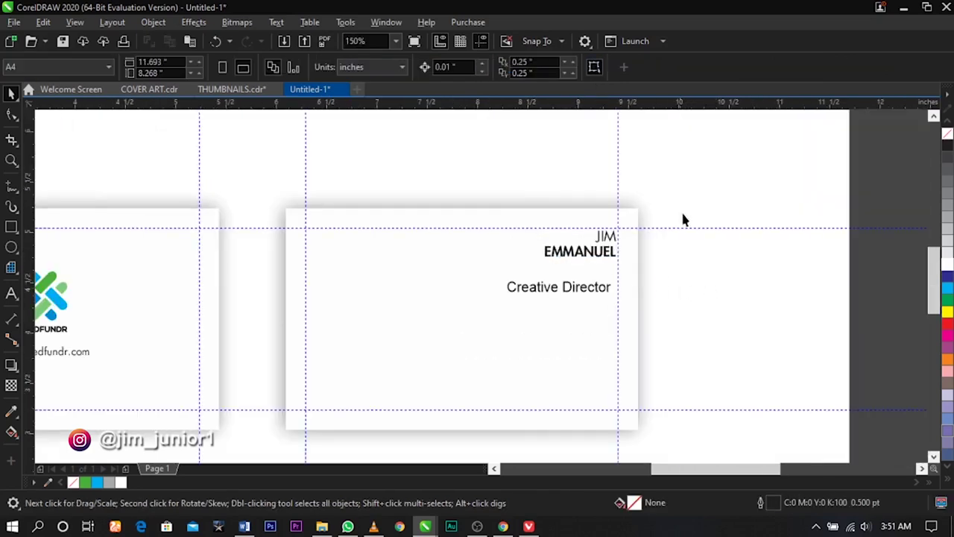
Resize the two-line name to about 11.3 pt and position it slightly inside the second card's upper-right margin guidelines
{"action": "scroll", "coordinate": [557, 257], "scroll_direction": "up", "scroll_amount": 1}
{"action": "left_click_drag", "start_coordinate": [510, 267], "coordinate": [543, 253]}
{"action": "left_click_drag", "start_coordinate": [620, 250], "coordinate": [588, 260]}
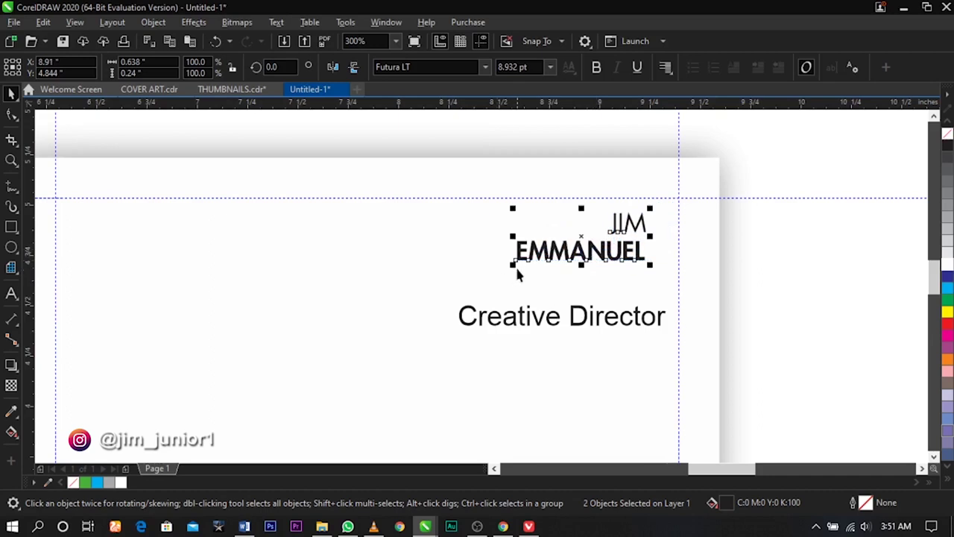
{"action": "left_click_drag", "start_coordinate": [513, 270], "coordinate": [478, 281]}
{"action": "scroll", "coordinate": [606, 257], "scroll_direction": "up", "scroll_amount": 1}
{"action": "left_click_drag", "start_coordinate": [617, 256], "coordinate": [642, 270]}
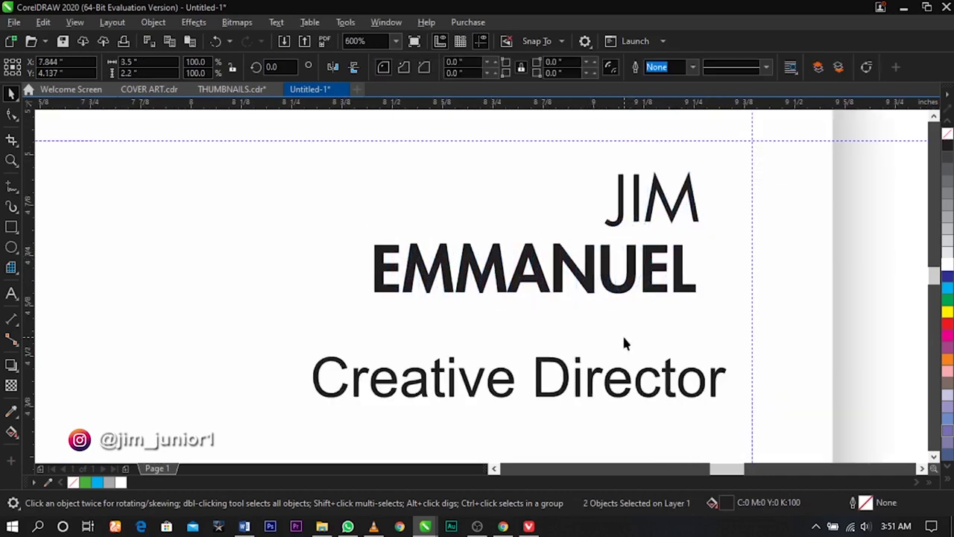
Shrink the "Creative Director" text to about 6.7 pt and set its font to Futura LT
{"action": "left_click", "coordinate": [643, 382]}
{"action": "left_click_drag", "start_coordinate": [730, 403], "coordinate": [649, 386]}
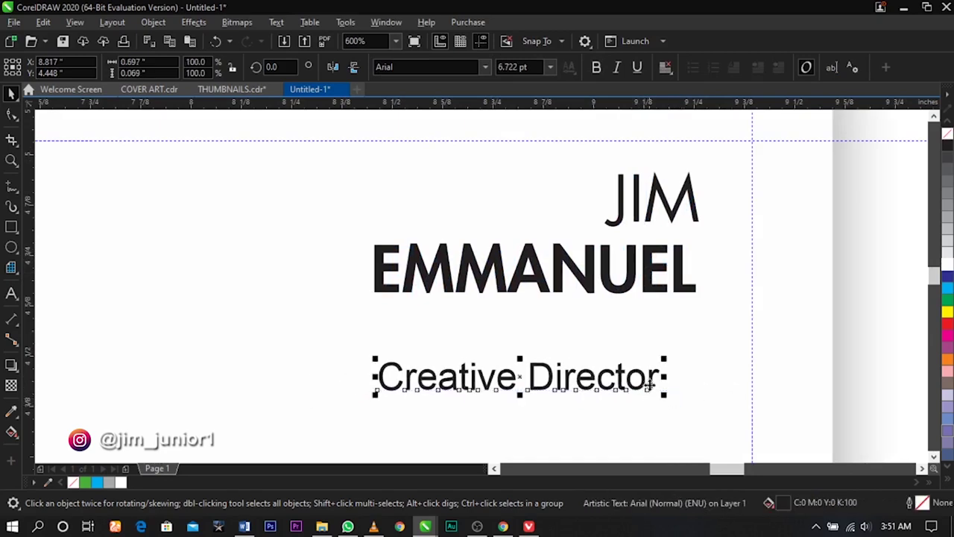
{"action": "left_click", "coordinate": [467, 72]}
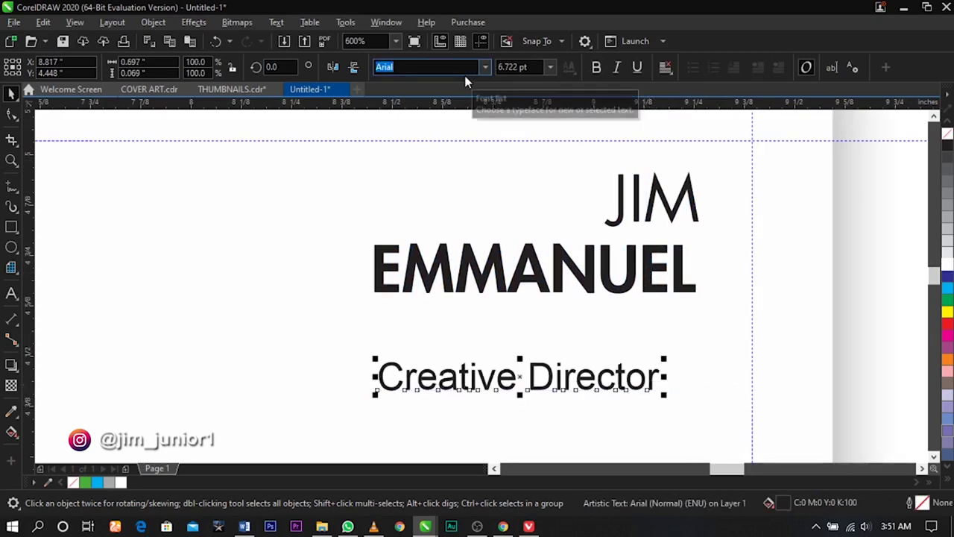
{"action": "type", "text": "Futura LT"}
{"action": "key", "text": "Return"}
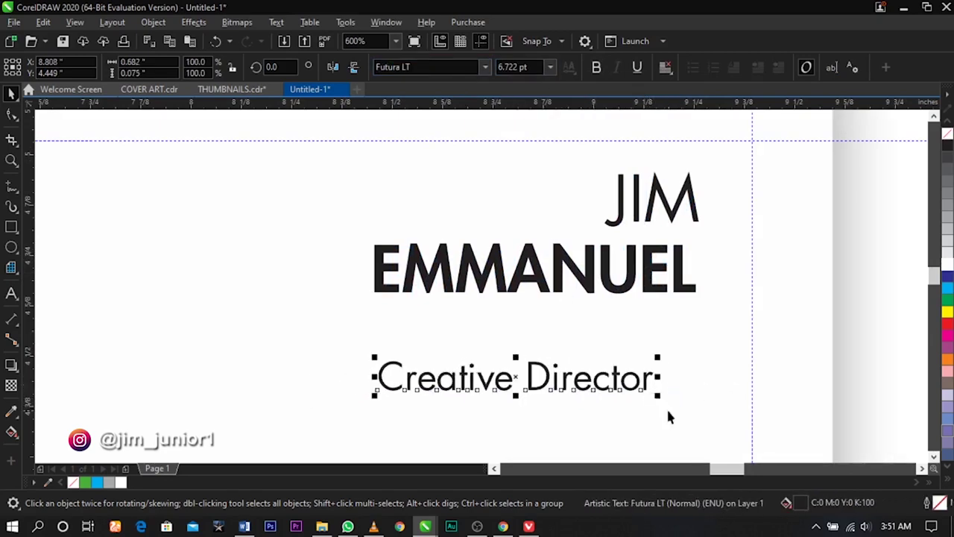
Shrink "Creative Director" to about 5 pt, place it directly beneath the surname, and align all three lines to the right
{"action": "left_click_drag", "start_coordinate": [655, 399], "coordinate": [566, 337]}
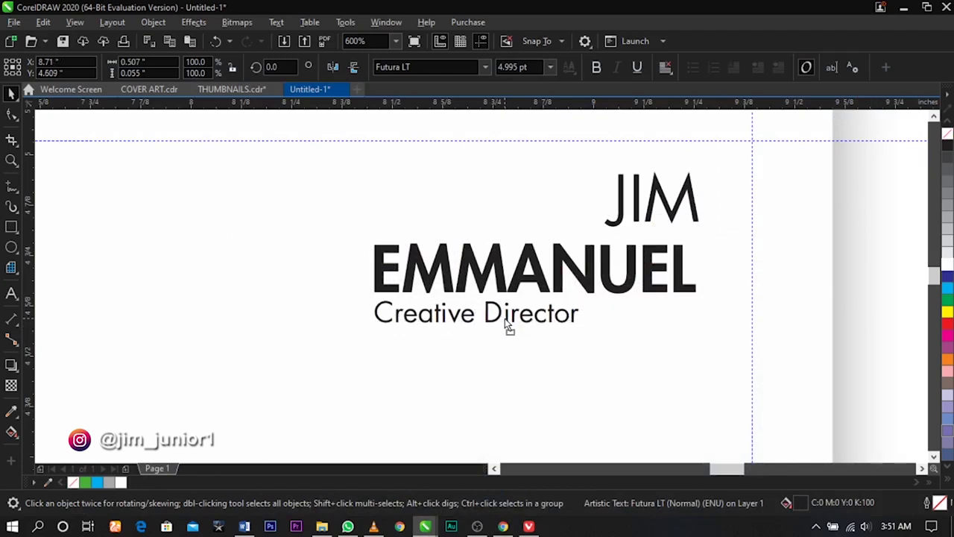
{"action": "left_click_drag", "start_coordinate": [506, 328], "coordinate": [629, 322]}
{"action": "left_click", "coordinate": [675, 285], "text": "shift"}
{"action": "key", "text": "r"}
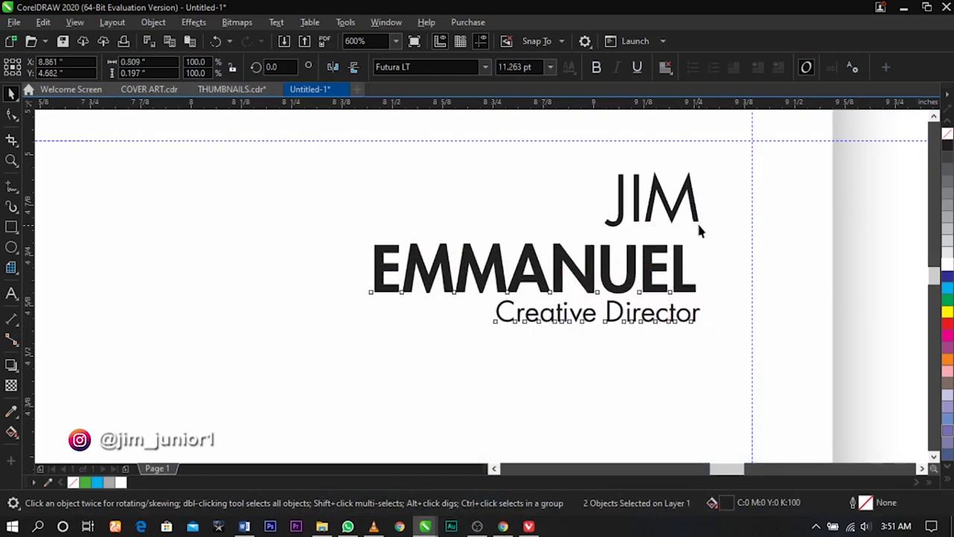
{"action": "left_click", "coordinate": [693, 216], "text": "shift"}
{"action": "key", "text": "r"}
Fill the surname line with the logo's green (#49B039)
{"action": "left_click", "coordinate": [678, 286]}
{"action": "left_click", "coordinate": [675, 287]}
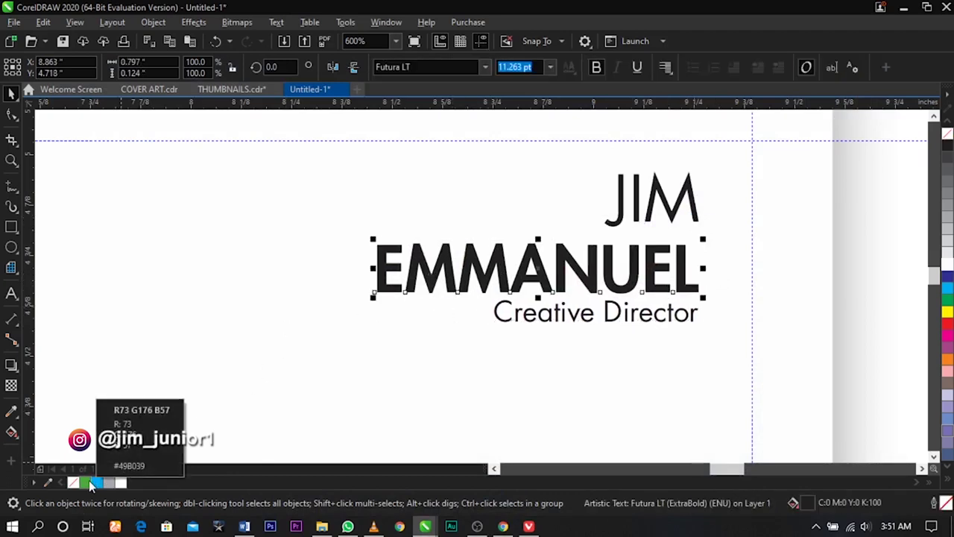
{"action": "left_click", "coordinate": [85, 482]}
{"action": "scroll", "coordinate": [661, 269], "scroll_direction": "up", "scroll_amount": 2}
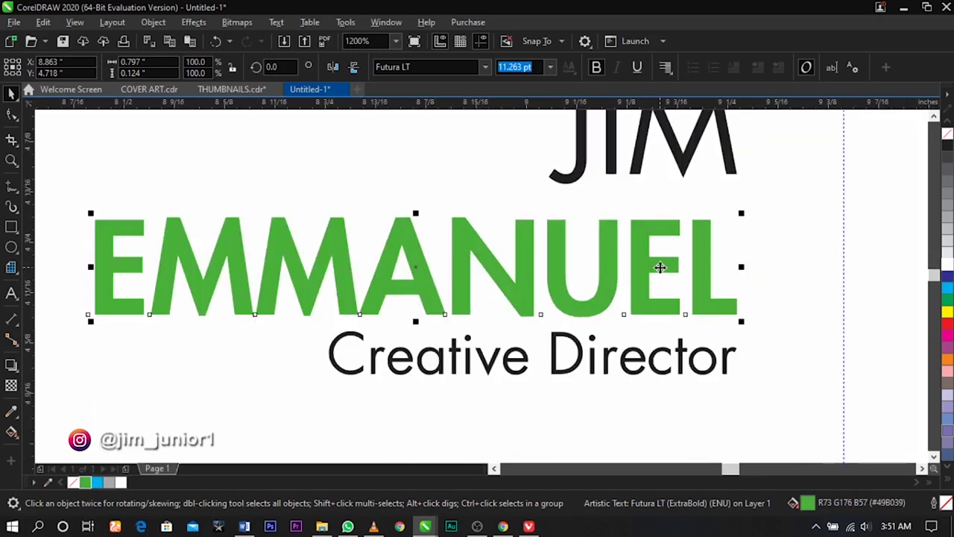
{"action": "scroll", "coordinate": [670, 267], "scroll_direction": "down", "scroll_amount": 4}
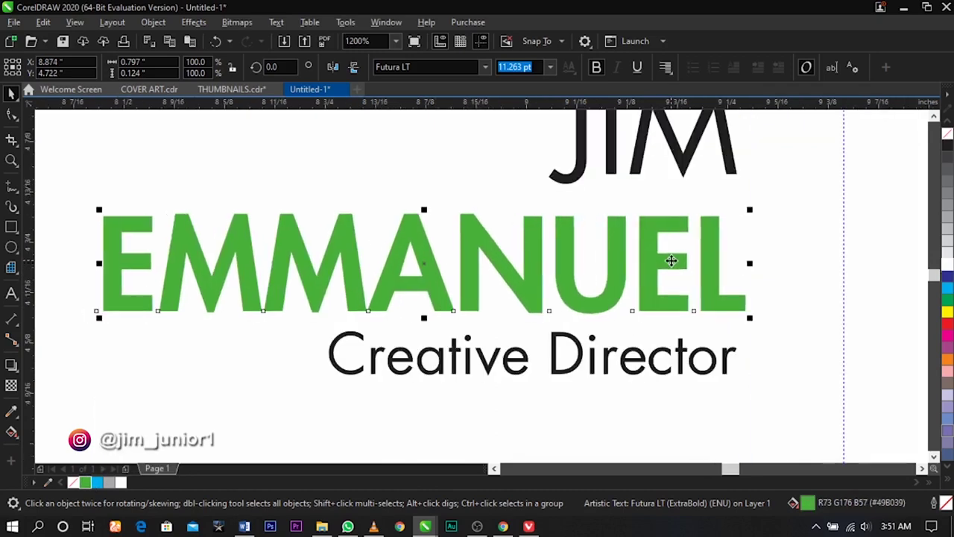
{"action": "left_click", "coordinate": [829, 298]}
Move the remaining contact details text from beside the page onto the second card
{"action": "scroll", "coordinate": [804, 290], "scroll_direction": "down", "scroll_amount": 1}
{"action": "key", "text": "z"}
{"action": "left_click_drag", "start_coordinate": [827, 233], "coordinate": [620, 348]}
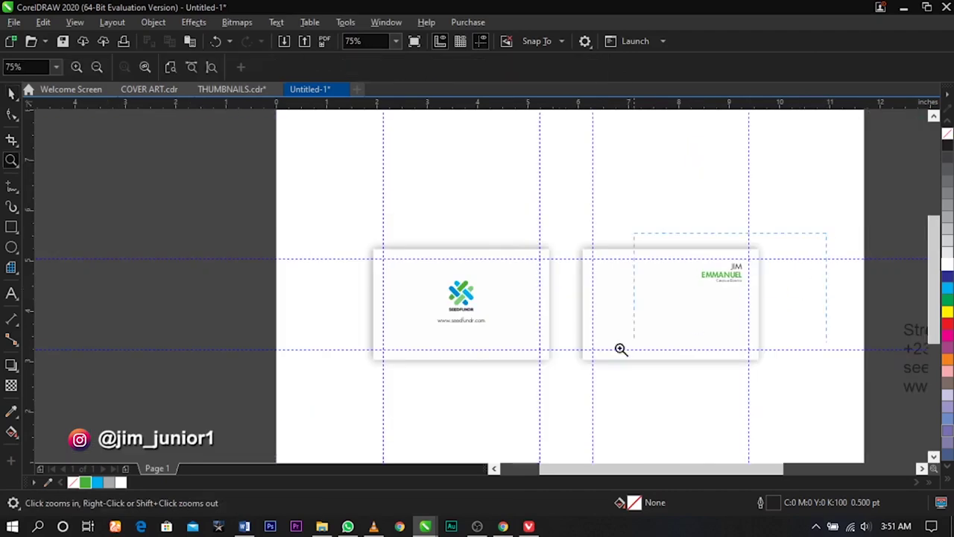
{"action": "left_click_drag", "start_coordinate": [362, 385], "coordinate": [362, 386]}
{"action": "key", "text": "space"}
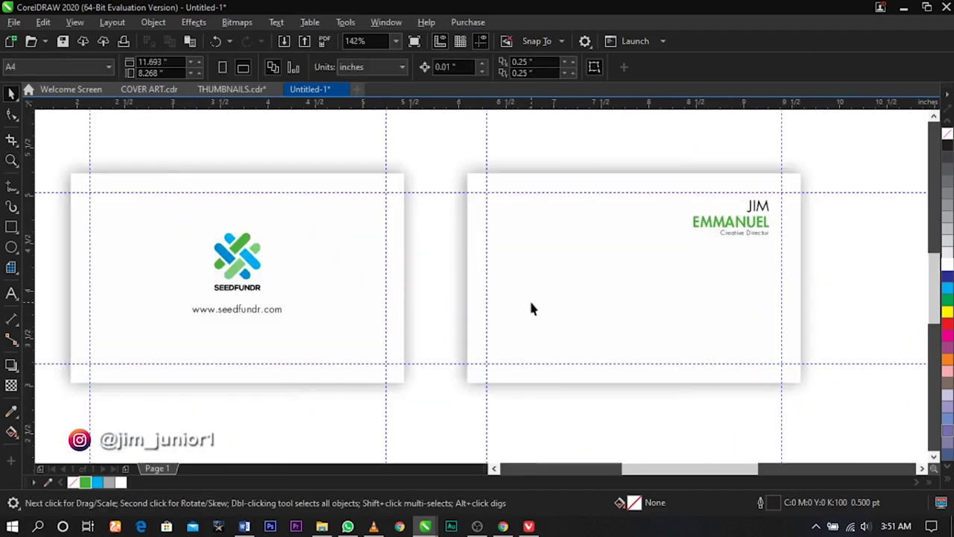
{"action": "scroll", "coordinate": [529, 305], "scroll_direction": "down", "scroll_amount": 2}
{"action": "key", "text": "z"}
{"action": "left_click_drag", "start_coordinate": [264, 221], "coordinate": [753, 398]}
{"action": "key", "text": "space"}
{"action": "key", "text": "z"}
{"action": "key", "text": "space"}
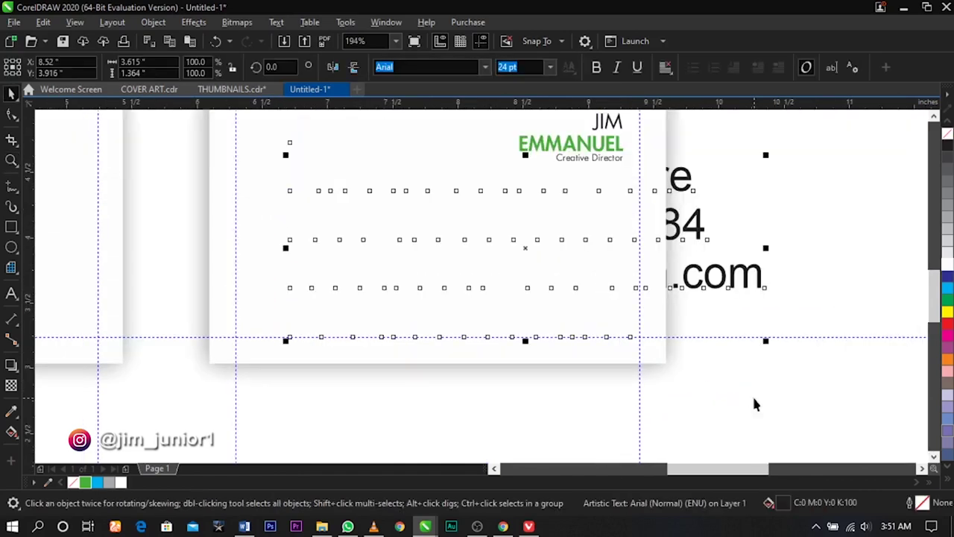
Bring the contact details text in front of the card, shrinking it to about 9.6 pt and removing its empty first line
{"action": "key", "text": "shift+Page_Up"}
{"action": "left_click_drag", "start_coordinate": [766, 340], "coordinate": [494, 334]}
{"action": "double_click", "coordinate": [293, 174]}
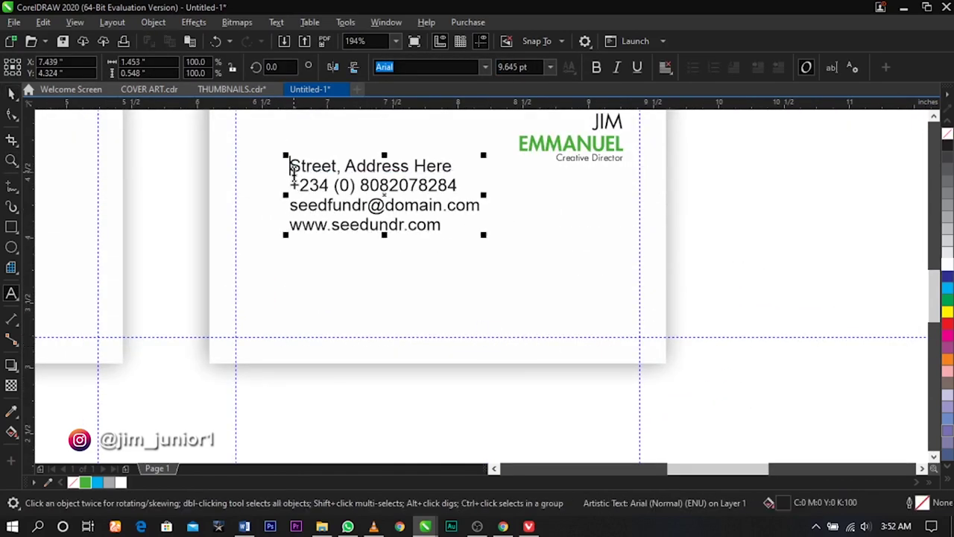
{"action": "key", "text": "BackSpace"}
{"action": "key", "text": "ctrl+space"}
Set the contact details text in Futura LT and shrink it to about 6.5 pt on the lower part of the card
{"action": "left_click_drag", "start_coordinate": [385, 179], "coordinate": [405, 262]}
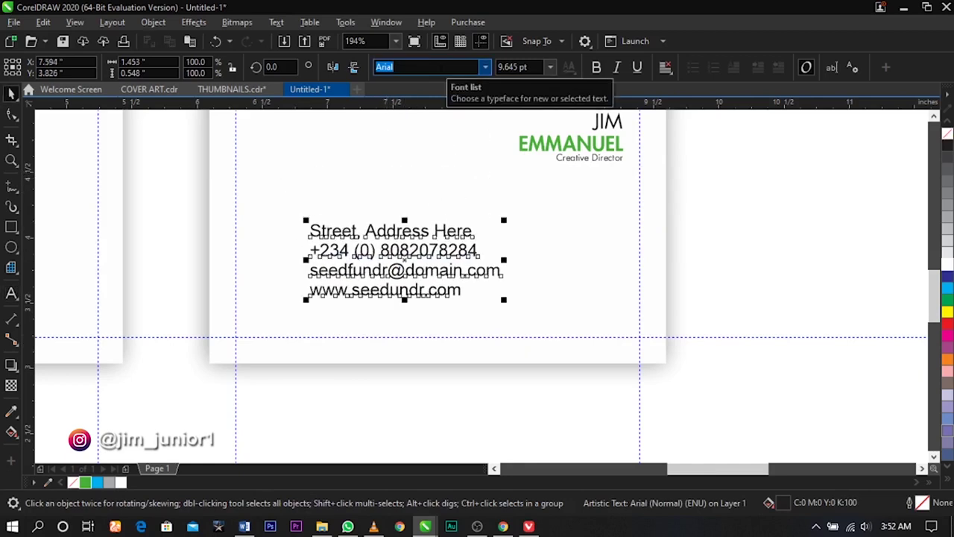
{"action": "key", "text": "Return"}
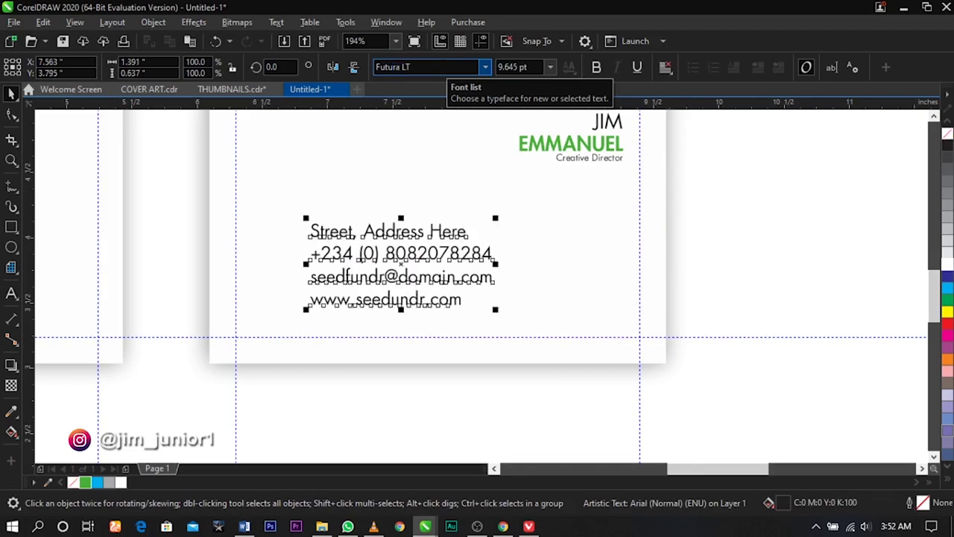
{"action": "key", "text": "z"}
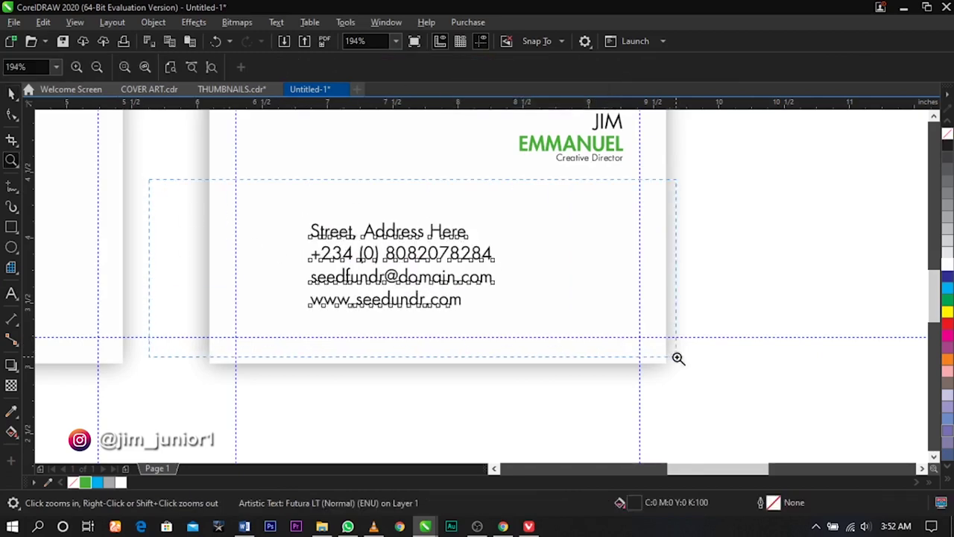
{"action": "left_click_drag", "start_coordinate": [678, 357], "coordinate": [678, 358]}
{"action": "key", "text": "space"}
{"action": "left_click_drag", "start_coordinate": [618, 359], "coordinate": [467, 313]}
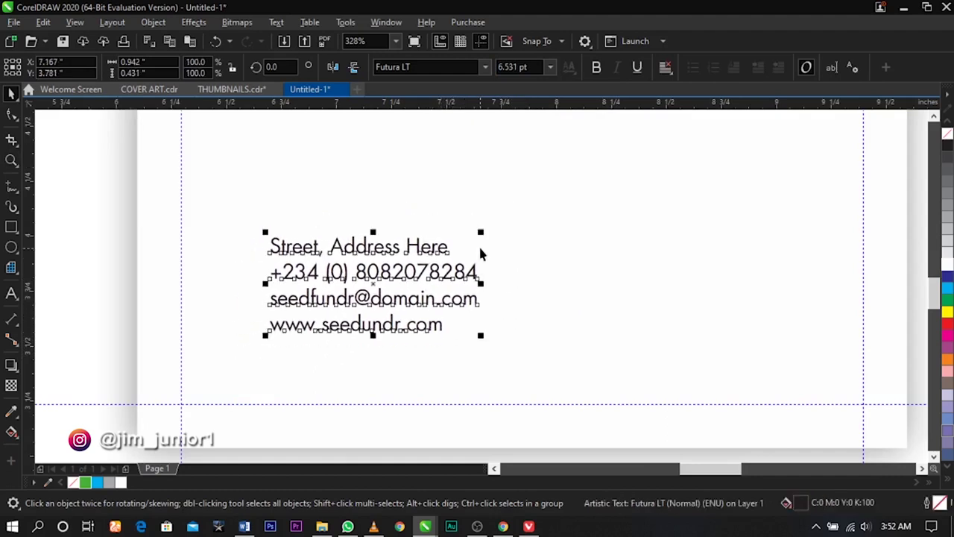
Enlarge the contact details text block proportionally to about 7.9 pt
{"action": "left_click_drag", "start_coordinate": [479, 230], "coordinate": [505, 221]}
{"action": "left_click_drag", "start_coordinate": [484, 263], "coordinate": [487, 254]}
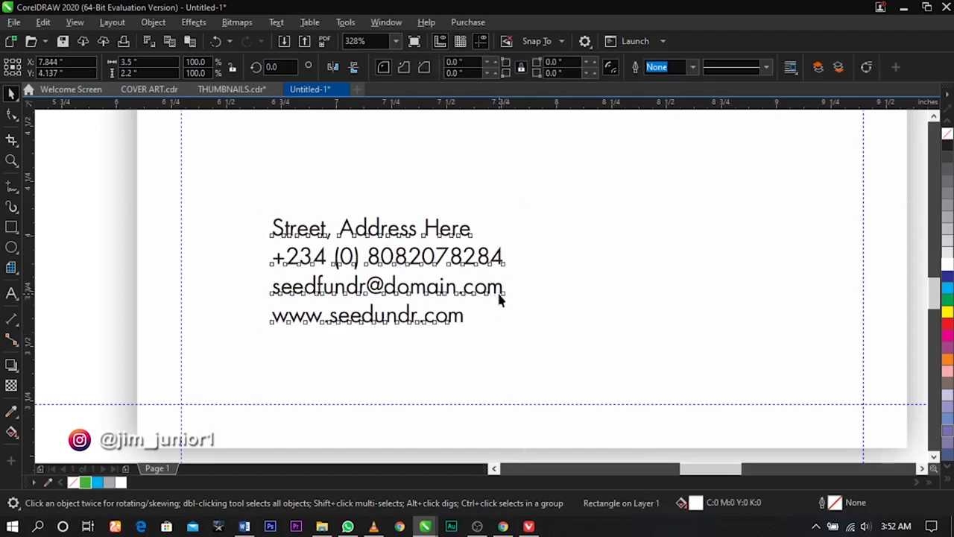
{"action": "left_click", "coordinate": [502, 322]}
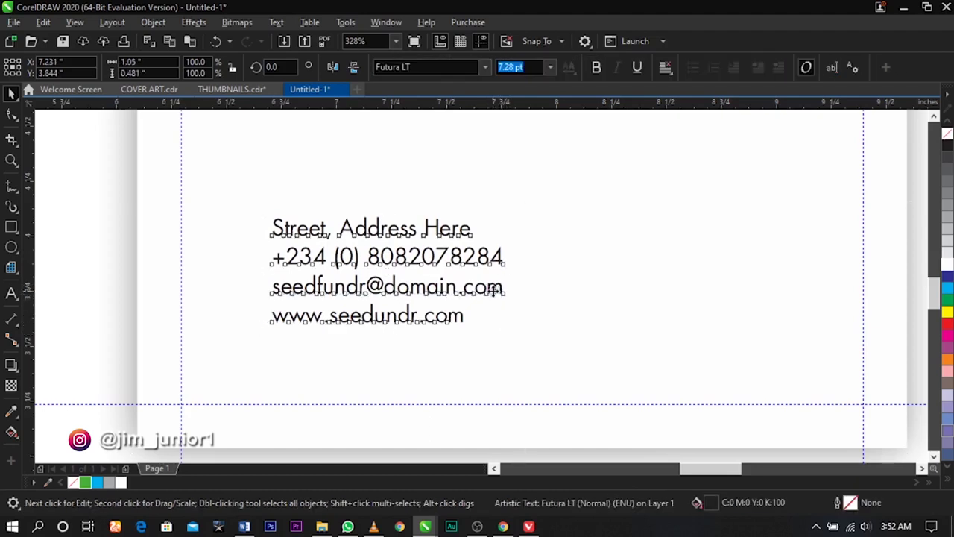
{"action": "left_click", "coordinate": [492, 289]}
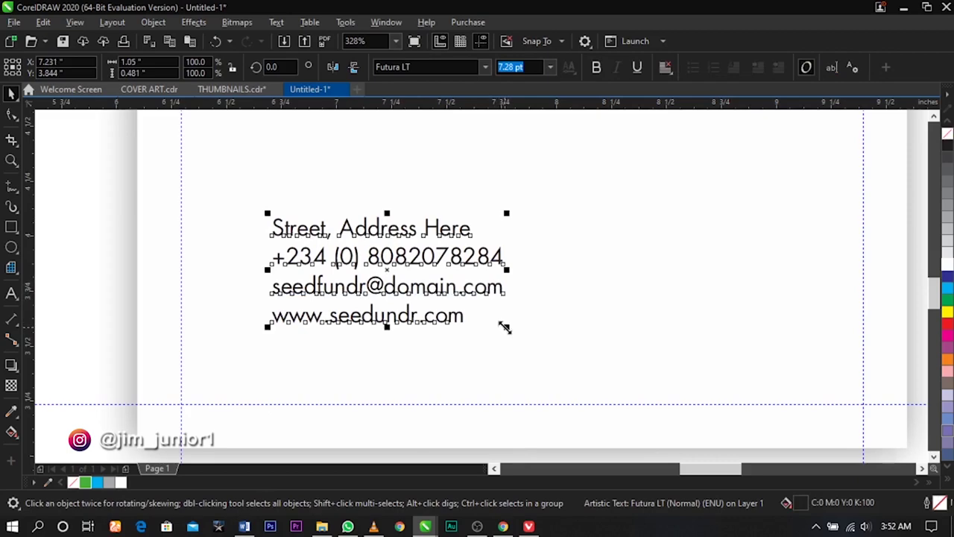
{"action": "left_click_drag", "start_coordinate": [504, 328], "coordinate": [514, 335]}
{"action": "scroll", "coordinate": [488, 305], "scroll_direction": "down", "scroll_amount": 2}
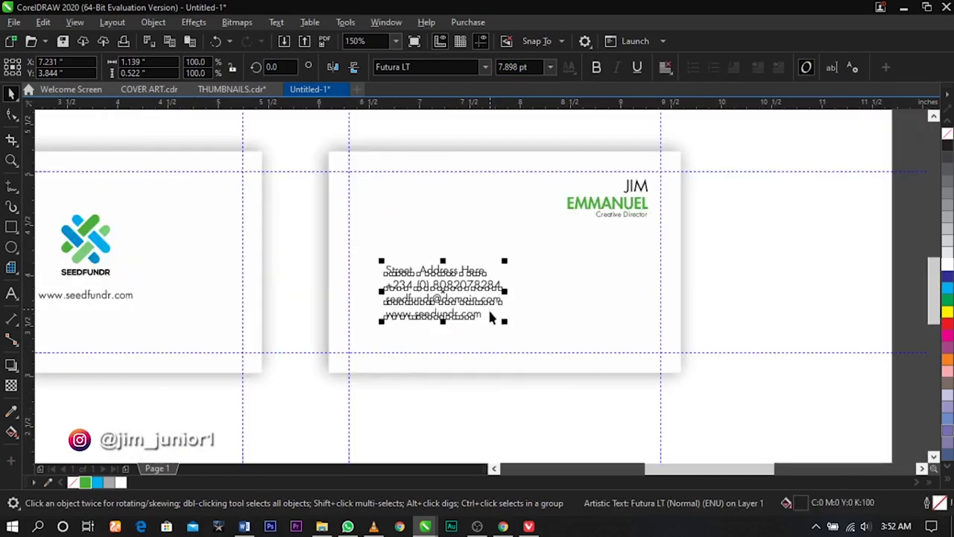
Move the contact details down on the second card, just above the lower margin guideline
{"action": "left_click", "coordinate": [759, 332]}
{"action": "scroll", "coordinate": [391, 287], "scroll_direction": "down", "scroll_amount": 1}
{"action": "key", "text": "z"}
{"action": "left_click_drag", "start_coordinate": [202, 188], "coordinate": [717, 356]}
{"action": "key", "text": "space"}
{"action": "left_click", "coordinate": [619, 326]}
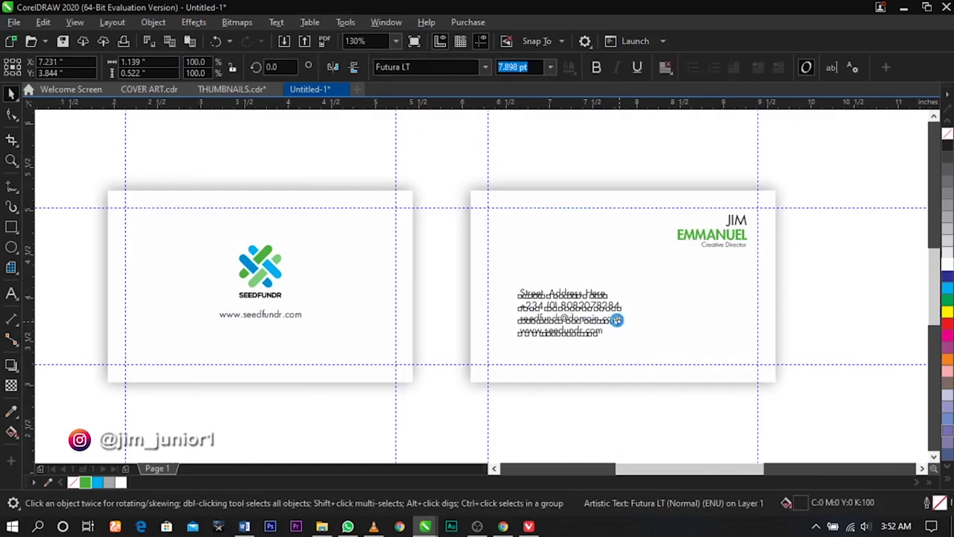
{"action": "left_click_drag", "start_coordinate": [617, 320], "coordinate": [622, 320]}
{"action": "left_click", "coordinate": [847, 343]}
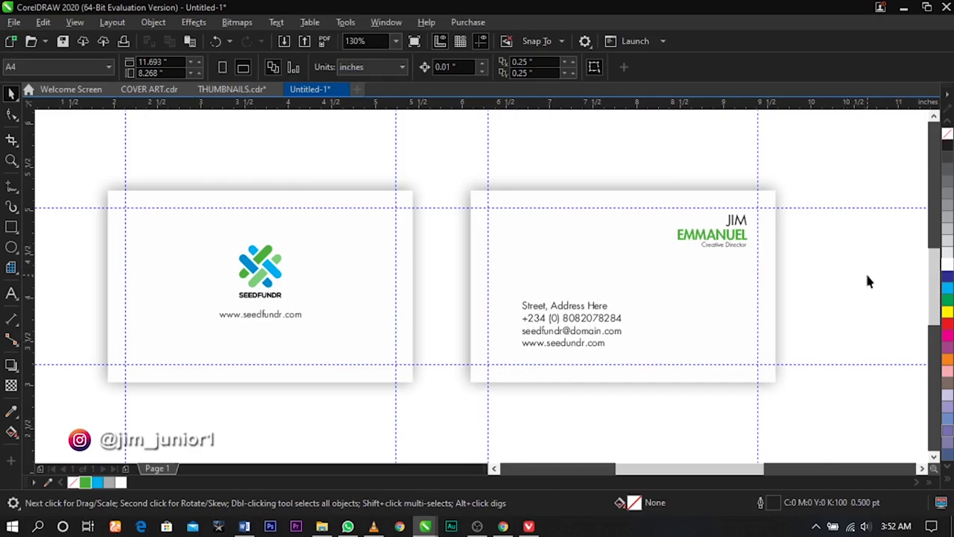
Import the world-wide-web globe, YouTube, coloured Instagram, facebook-512 and ZMC-EmailIcon images together from the FOR DESIGN folder
{"action": "right_click", "coordinate": [868, 281]}
{"action": "left_click", "coordinate": [869, 354]}
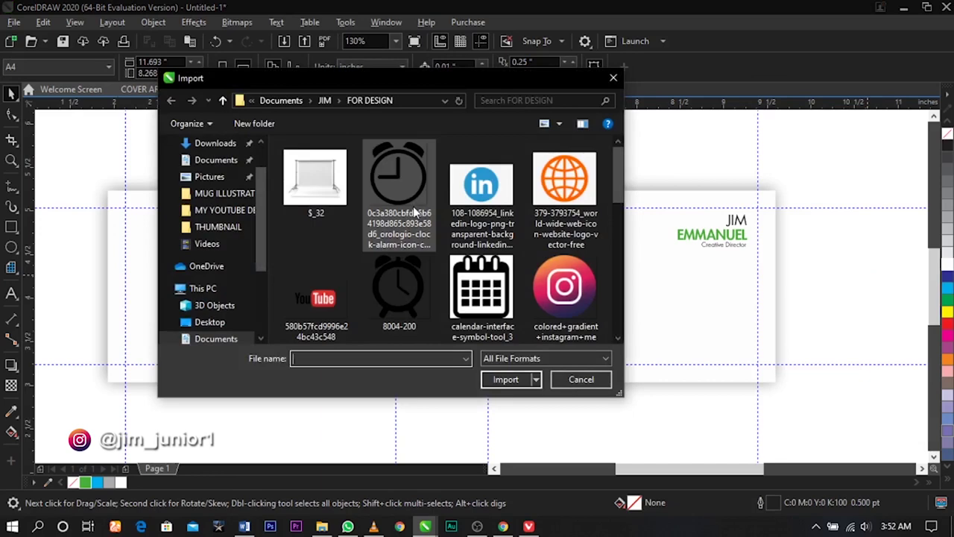
{"action": "scroll", "coordinate": [415, 214], "scroll_direction": "down", "scroll_amount": 1}
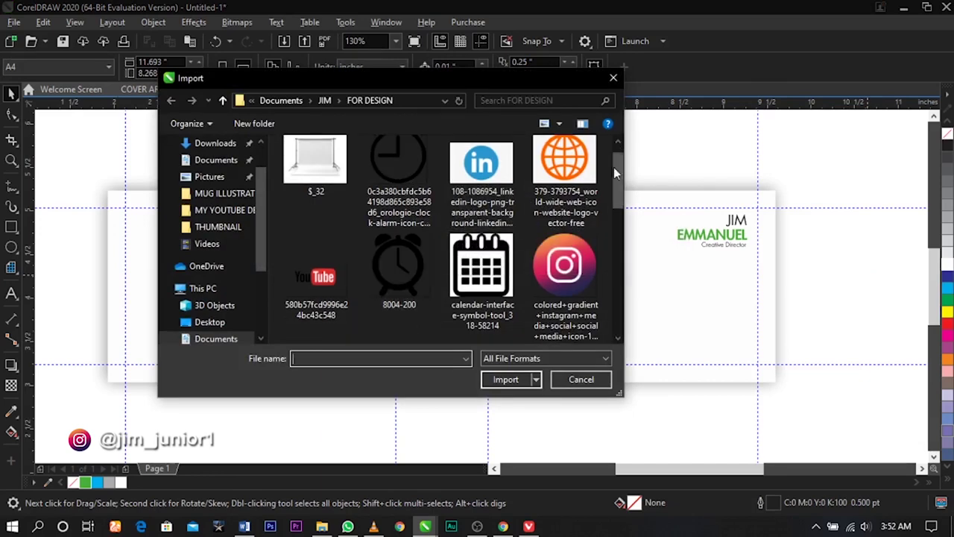
{"action": "left_click", "coordinate": [565, 183]}
{"action": "scroll", "coordinate": [500, 214], "scroll_direction": "down", "scroll_amount": 3}
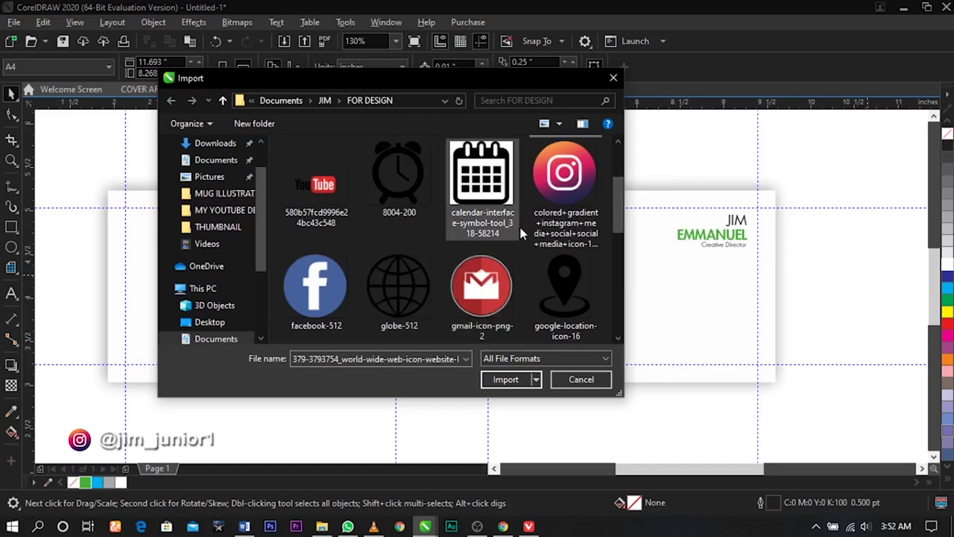
{"action": "left_click", "coordinate": [541, 196]}
{"action": "left_click", "coordinate": [315, 287], "text": "ctrl"}
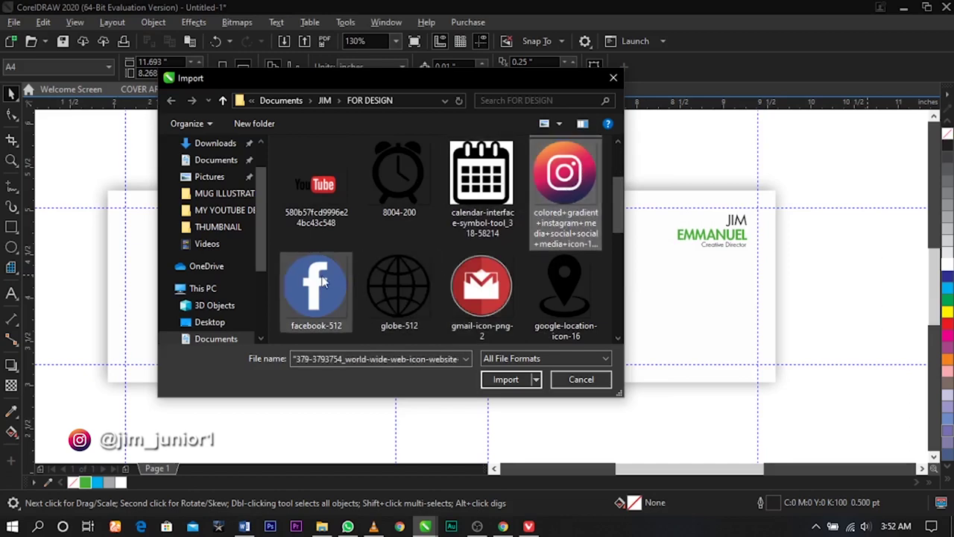
{"action": "scroll", "coordinate": [422, 258], "scroll_direction": "down", "scroll_amount": 3}
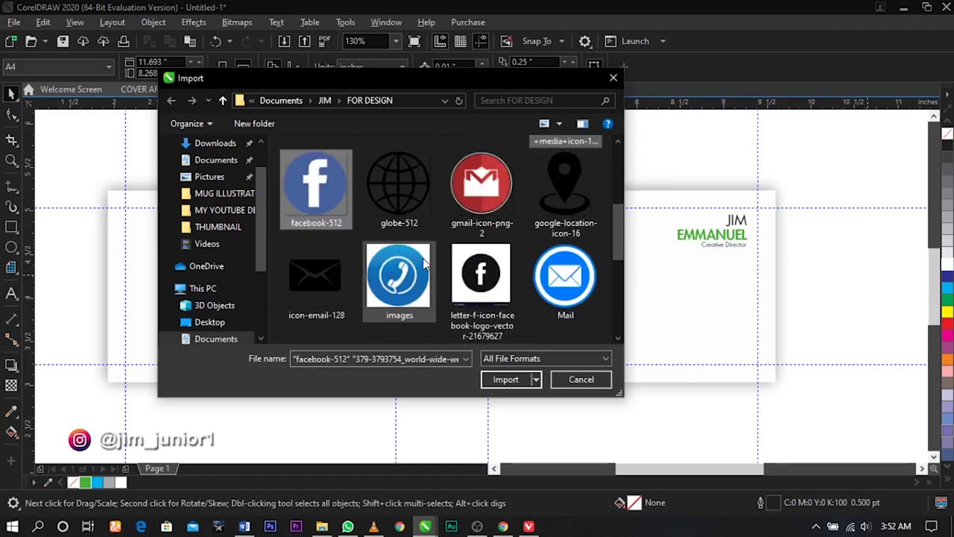
{"action": "scroll", "coordinate": [422, 258], "scroll_direction": "up", "scroll_amount": 3}
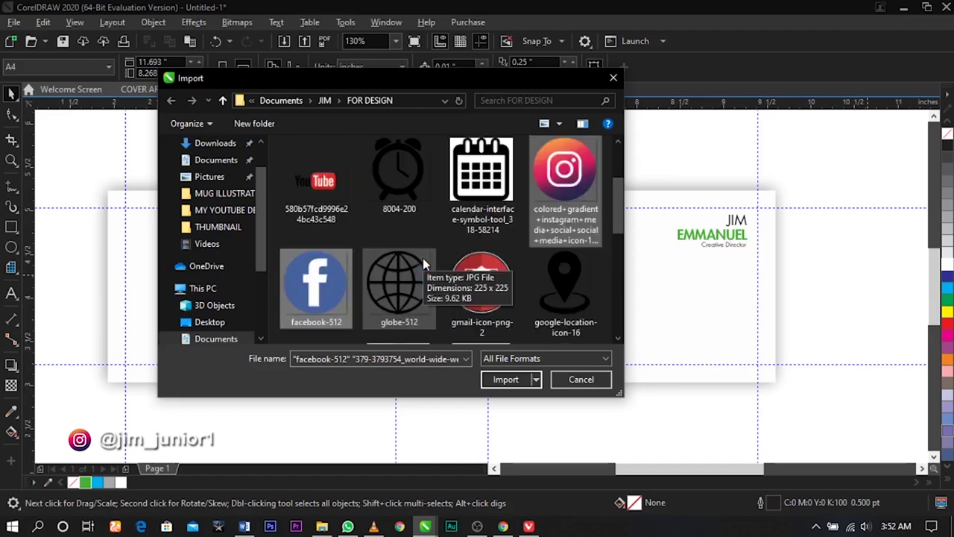
{"action": "left_click", "coordinate": [344, 221], "text": "ctrl"}
{"action": "scroll", "coordinate": [436, 253], "scroll_direction": "down", "scroll_amount": 3}
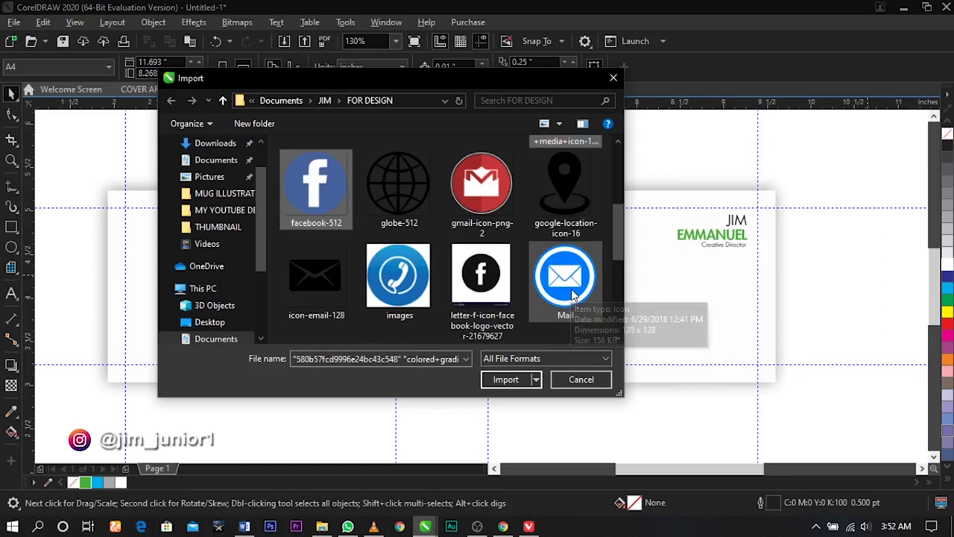
{"action": "scroll", "coordinate": [571, 293], "scroll_direction": "down", "scroll_amount": 3}
{"action": "scroll", "coordinate": [572, 294], "scroll_direction": "down", "scroll_amount": 3}
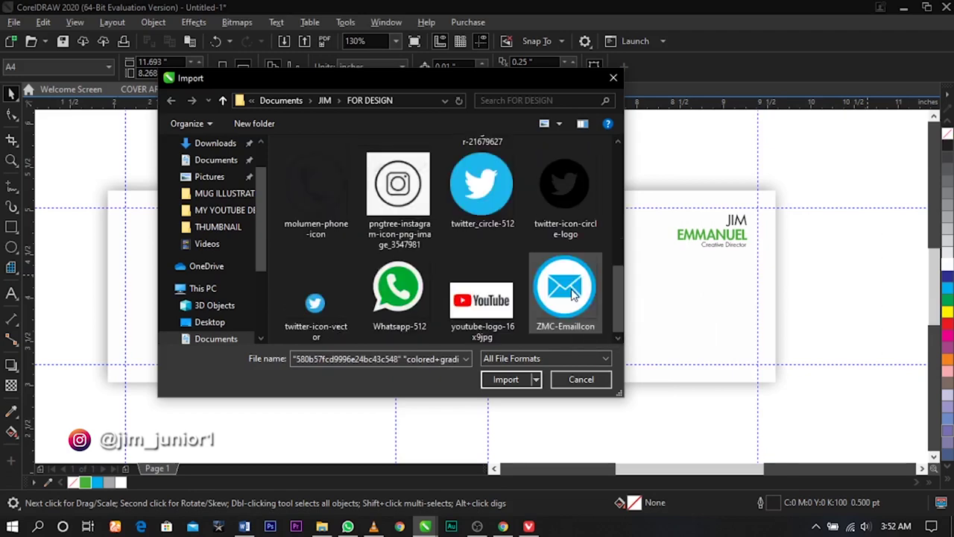
{"action": "left_click", "coordinate": [572, 293], "text": "ctrl"}
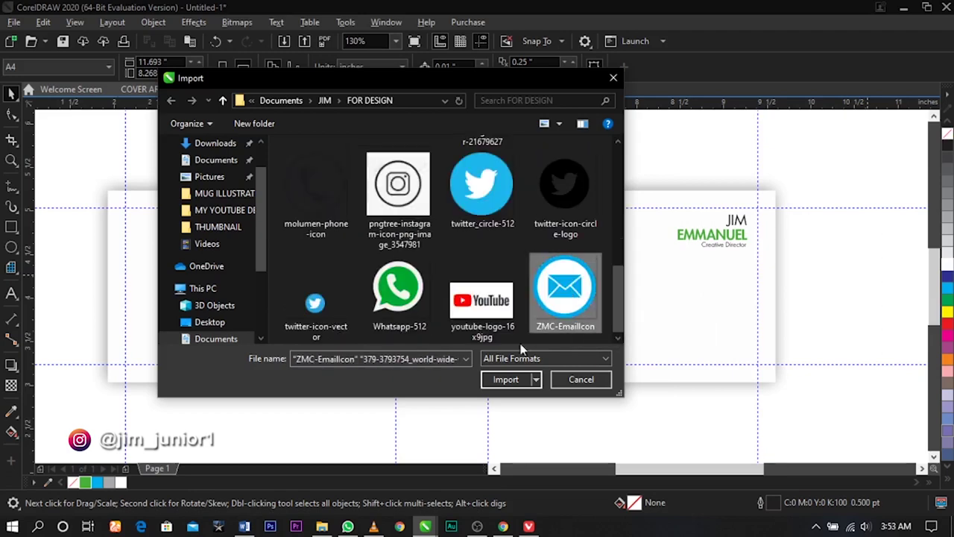
{"action": "left_click", "coordinate": [506, 380]}
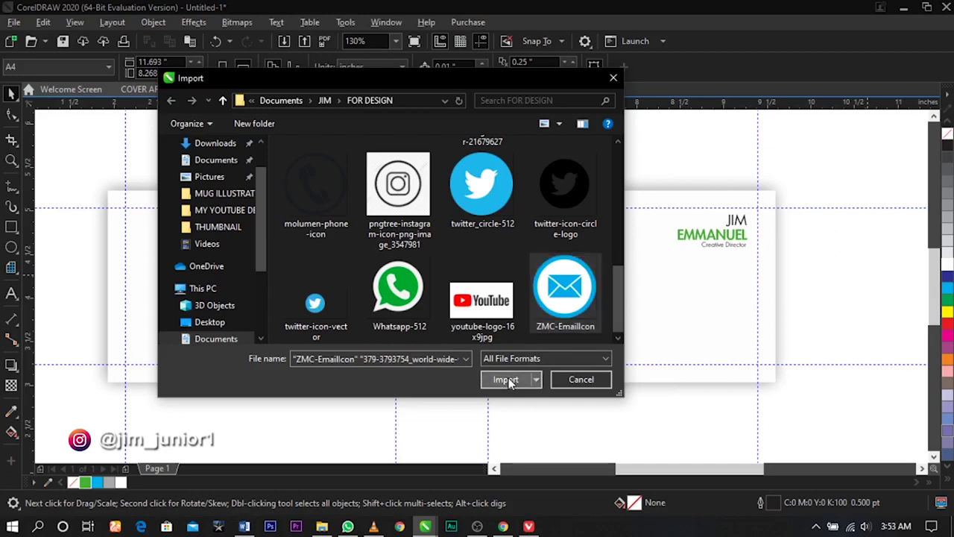
Place the globe, YouTube, Instagram, Facebook and email icons beside the second card, leaving a gap between Facebook and email
{"action": "left_click", "coordinate": [843, 302]}
{"action": "left_click", "coordinate": [843, 309]}
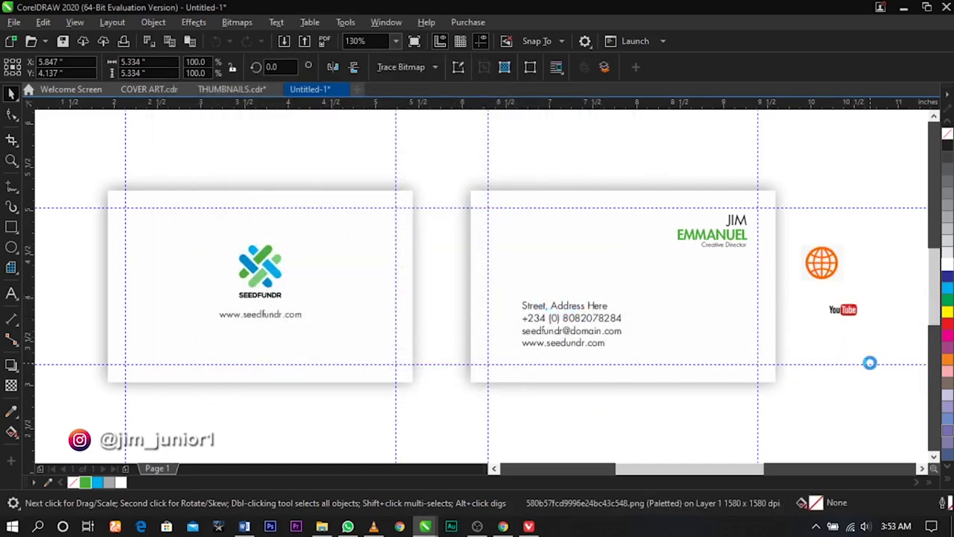
{"action": "left_click", "coordinate": [842, 348]}
{"action": "left_click", "coordinate": [832, 389]}
{"action": "left_click", "coordinate": [863, 388]}
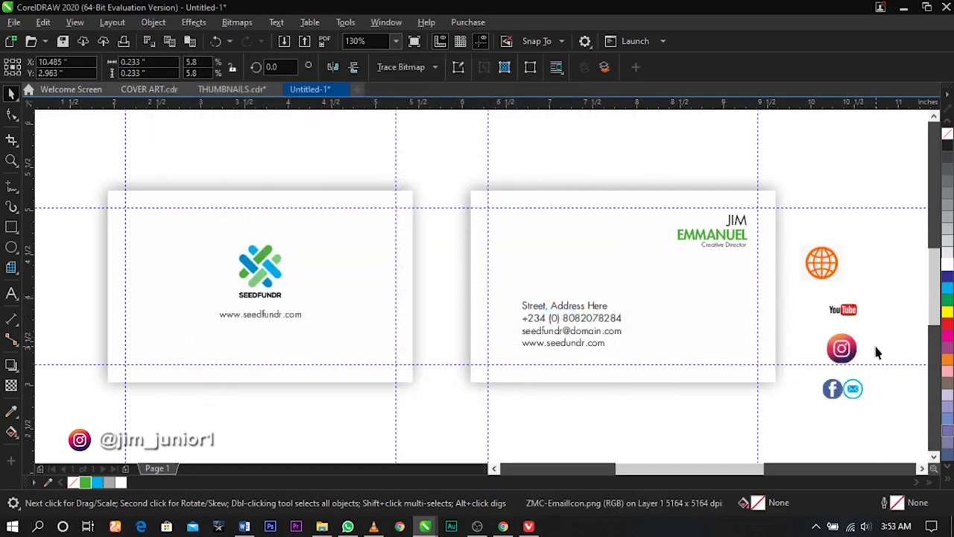
Move the globe icon to the right of the Instagram icon, apart from the other imported icons
{"action": "key", "text": "z"}
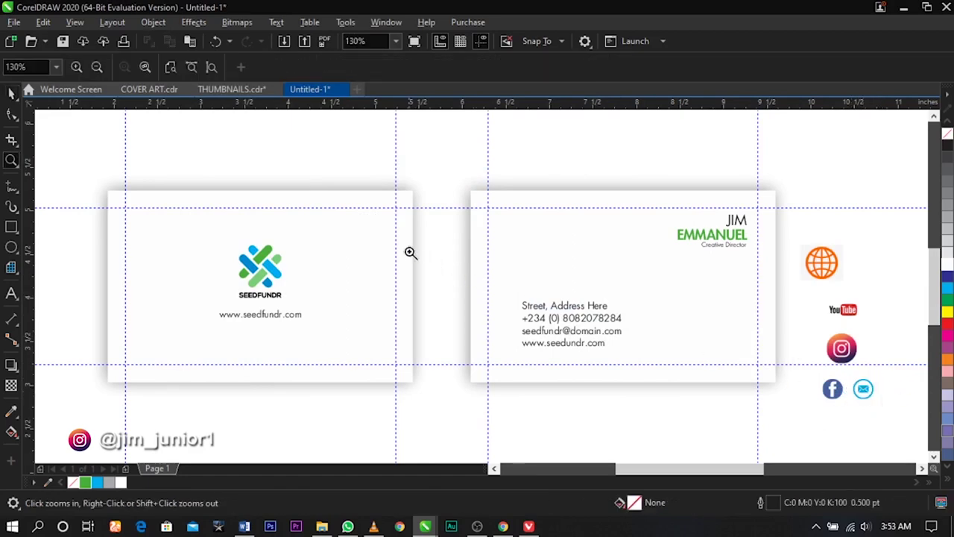
{"action": "left_click_drag", "start_coordinate": [906, 427], "coordinate": [934, 434]}
{"action": "key", "text": "space"}
{"action": "left_click", "coordinate": [662, 350]}
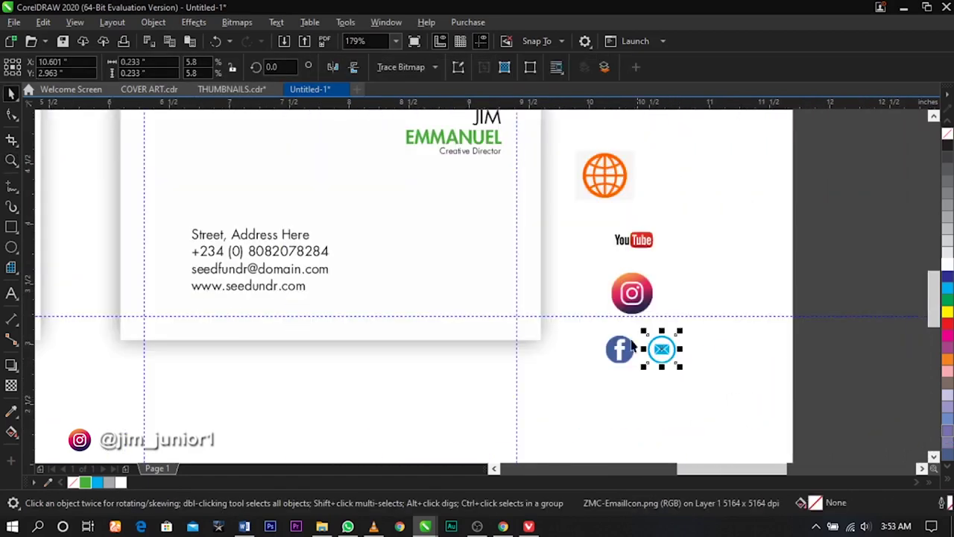
{"action": "key", "text": "z"}
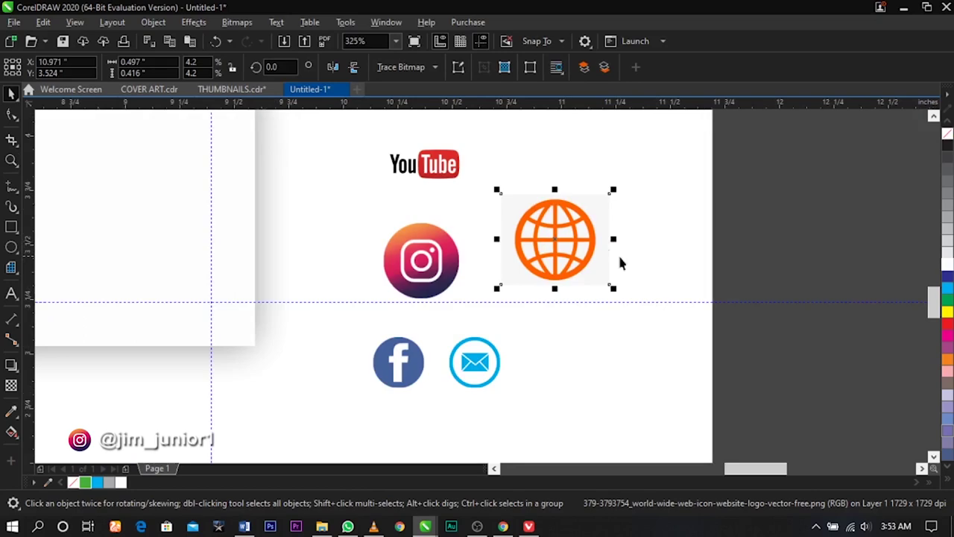
{"action": "left_click", "coordinate": [619, 262]}
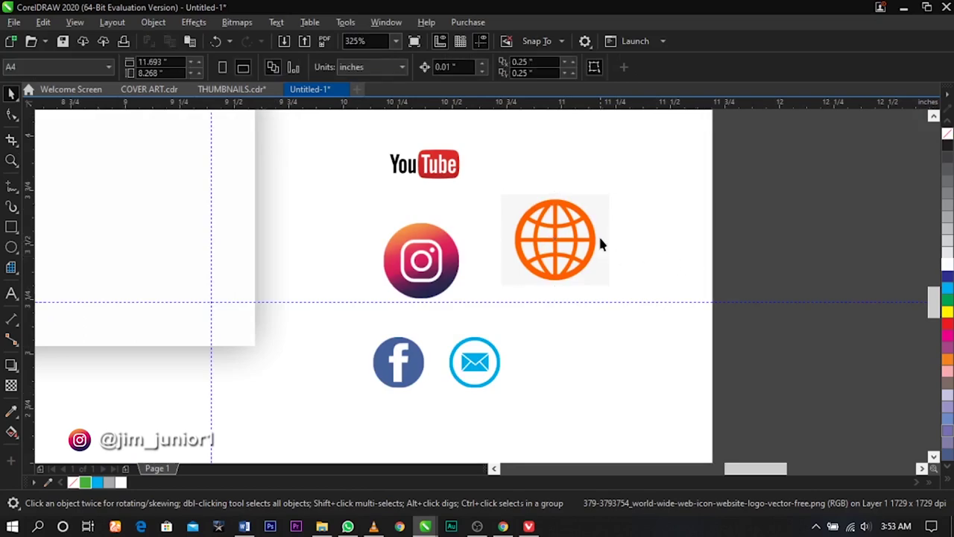
{"action": "left_click", "coordinate": [602, 243]}
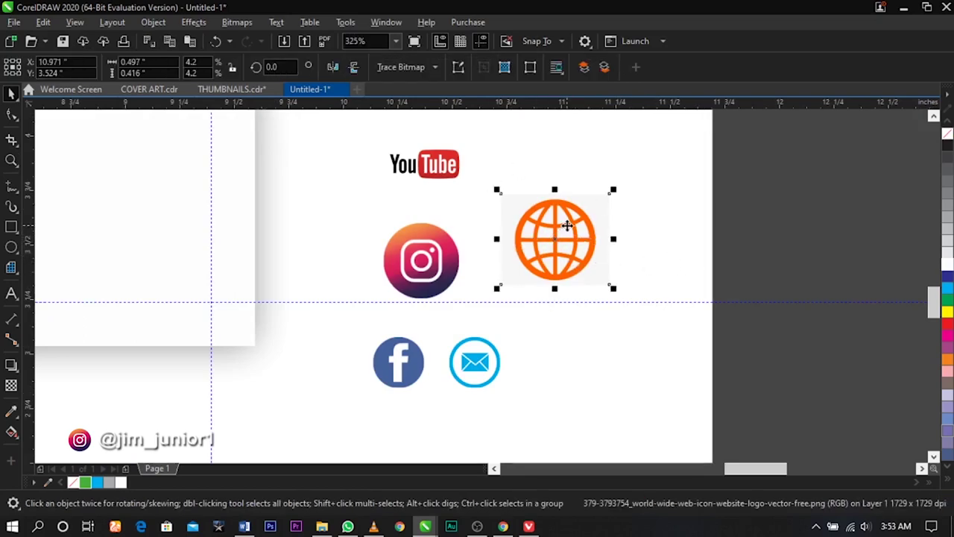
Examine the globe icon's lines and background up close
{"action": "scroll", "coordinate": [567, 226], "scroll_direction": "up", "scroll_amount": 5}
{"action": "scroll", "coordinate": [564, 213], "scroll_direction": "down", "scroll_amount": 3}
{"action": "scroll", "coordinate": [556, 207], "scroll_direction": "up", "scroll_amount": 2}
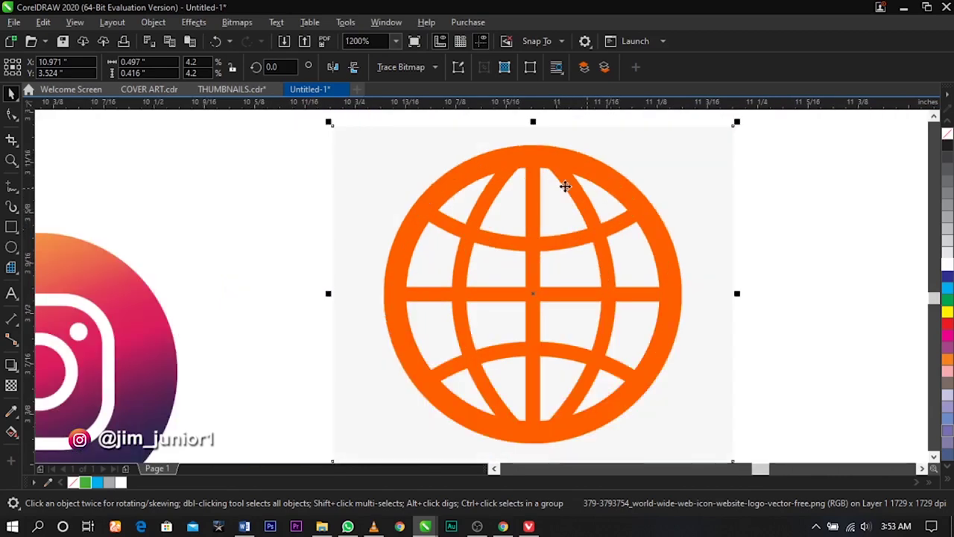
{"action": "scroll", "coordinate": [527, 229], "scroll_direction": "down", "scroll_amount": 4}
{"action": "scroll", "coordinate": [532, 219], "scroll_direction": "up", "scroll_amount": 3}
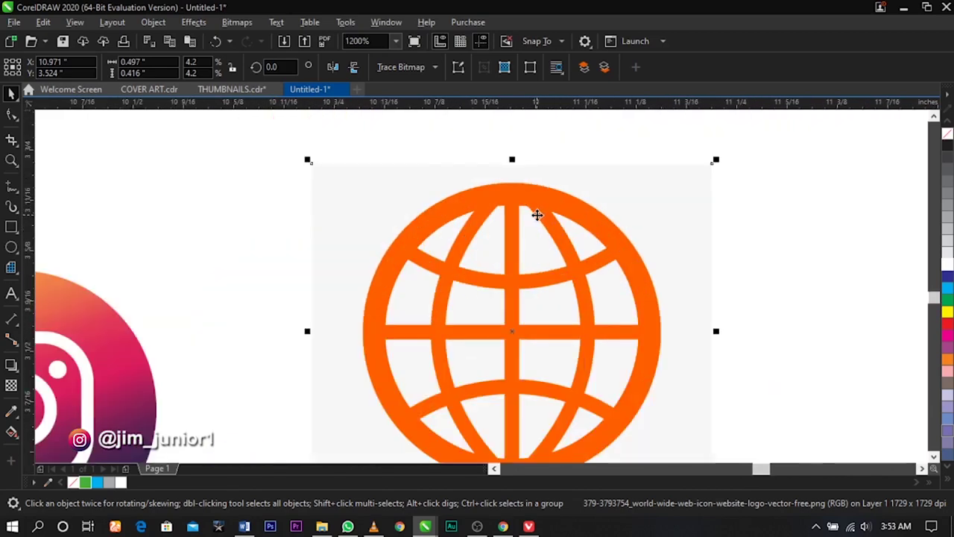
{"action": "scroll", "coordinate": [537, 213], "scroll_direction": "down", "scroll_amount": 3}
{"action": "scroll", "coordinate": [514, 223], "scroll_direction": "up", "scroll_amount": 4}
{"action": "scroll", "coordinate": [524, 219], "scroll_direction": "down", "scroll_amount": 4}
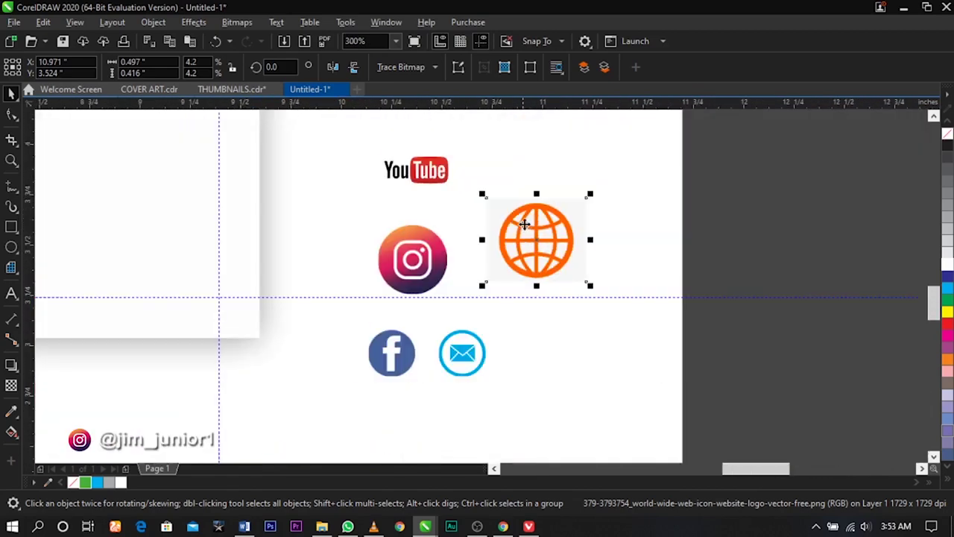
Convert the globe icon bitmap to 1-bit black and white using the Line Art method with a threshold of 222
{"action": "left_click", "coordinate": [524, 222]}
{"action": "left_click", "coordinate": [237, 22]}
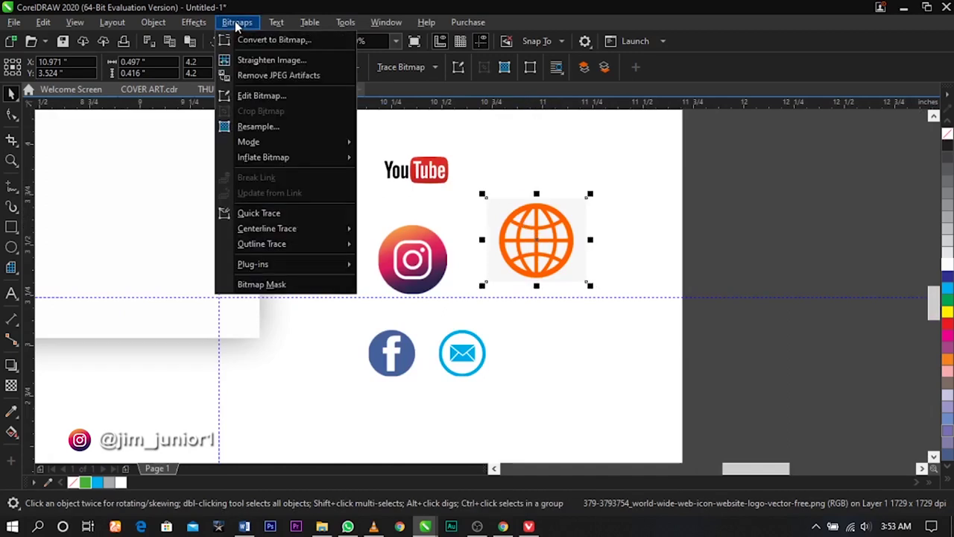
{"action": "mouse_move", "coordinate": [261, 143]}
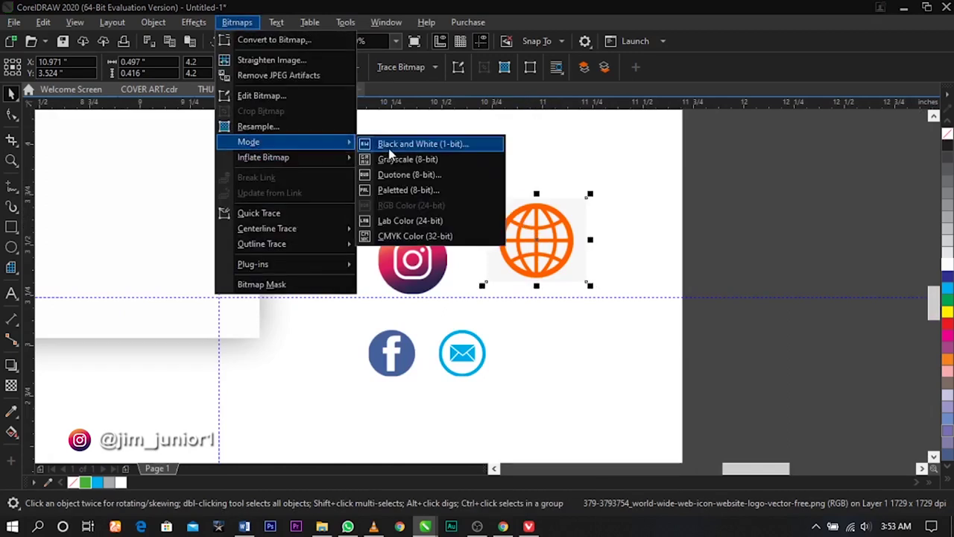
{"action": "left_click", "coordinate": [417, 144]}
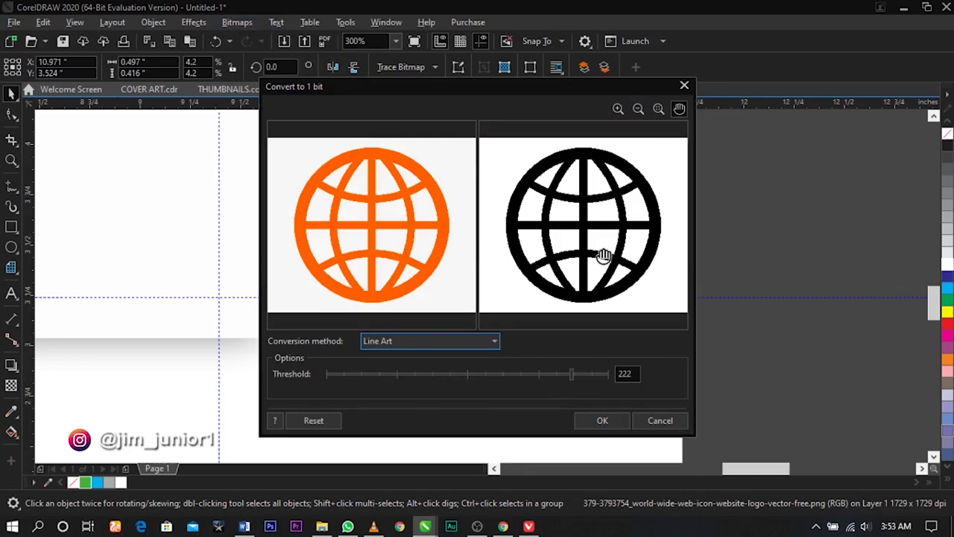
{"action": "left_click", "coordinate": [597, 419]}
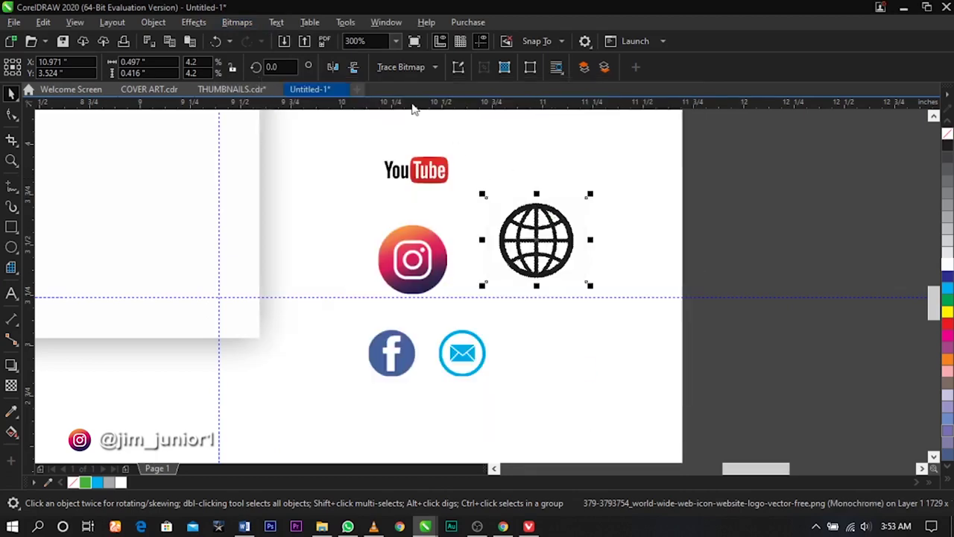
Trace the black-and-white globe bitmap with Outline Trace, using the Line art image type
{"action": "left_click", "coordinate": [412, 71]}
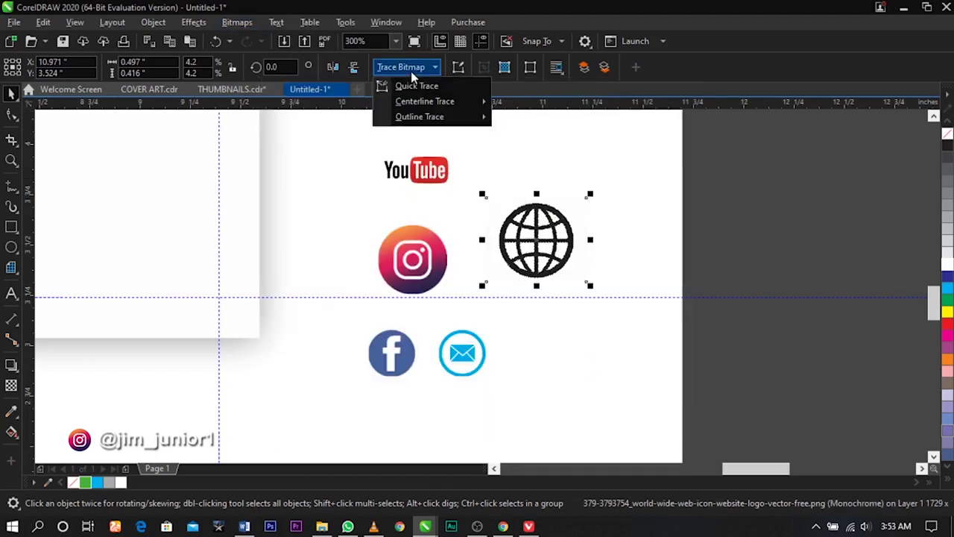
{"action": "mouse_move", "coordinate": [416, 121]}
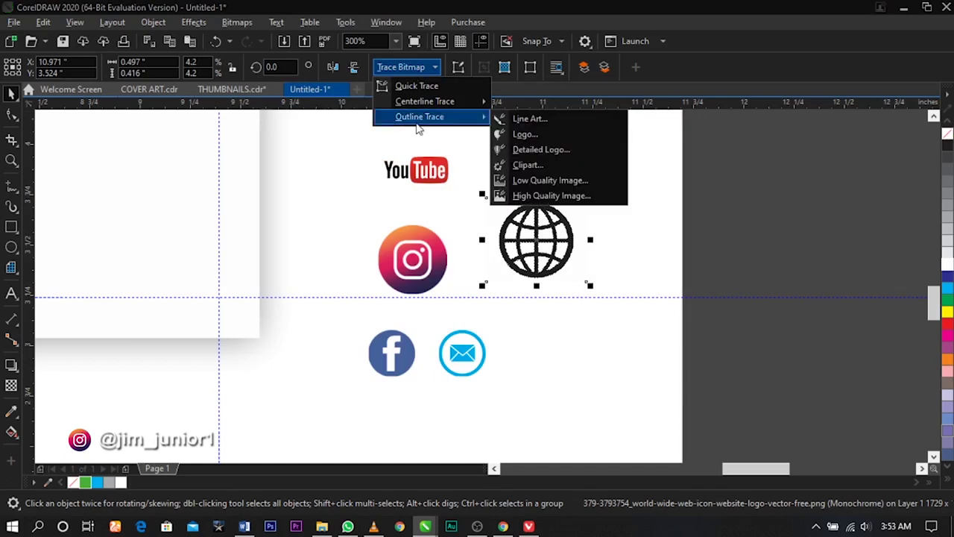
{"action": "left_click", "coordinate": [556, 124]}
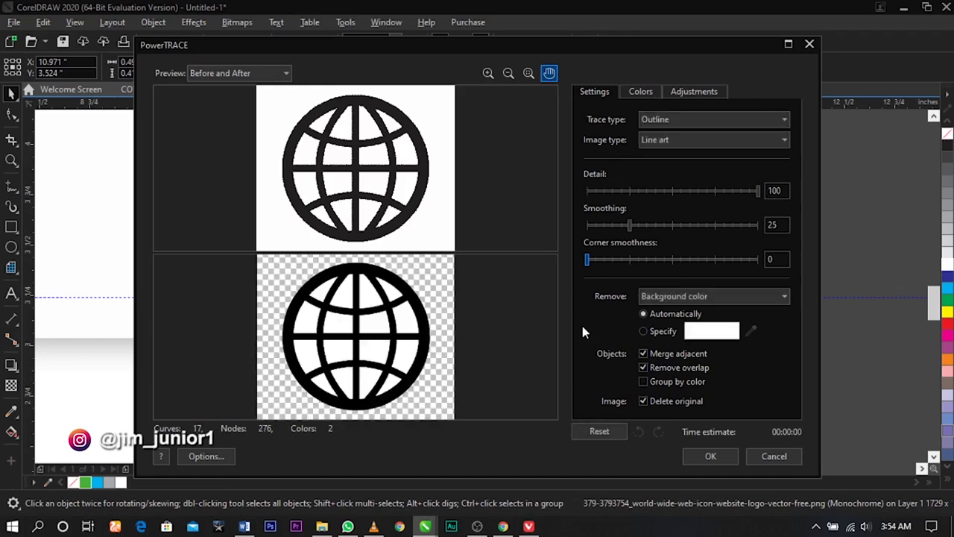
{"action": "left_click", "coordinate": [720, 462]}
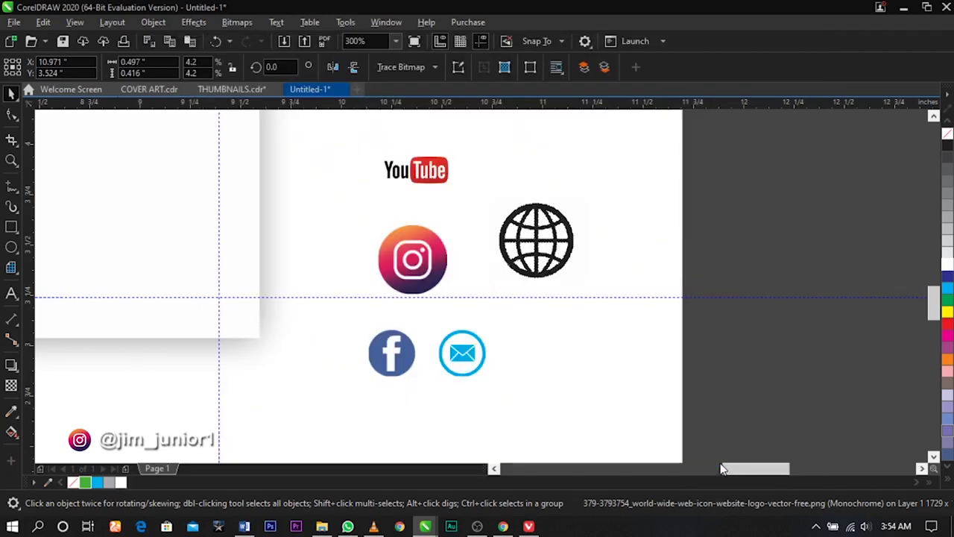
Move the traced globe right to the page edge and delete the original globe bitmap
{"action": "left_click_drag", "start_coordinate": [570, 257], "coordinate": [677, 279]}
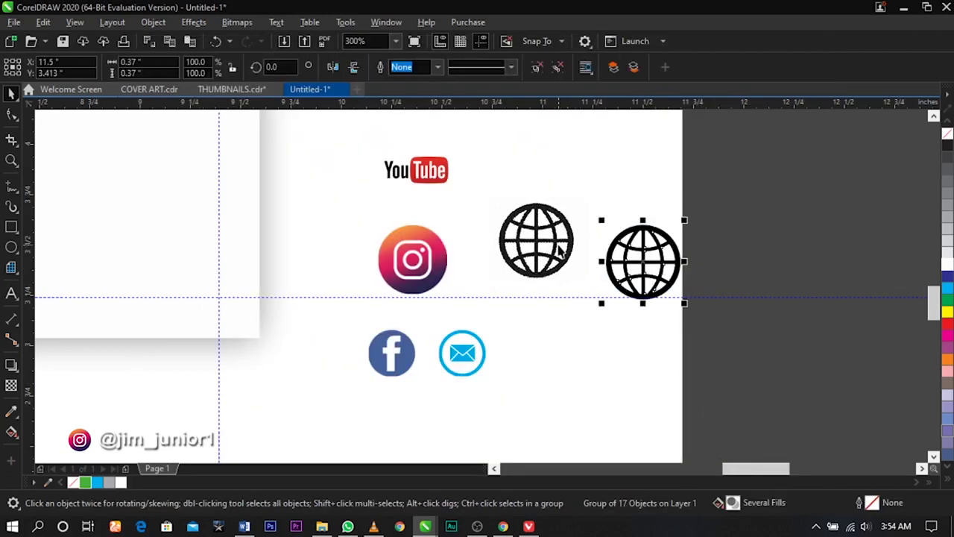
{"action": "left_click", "coordinate": [559, 244]}
{"action": "key", "text": "Delete"}
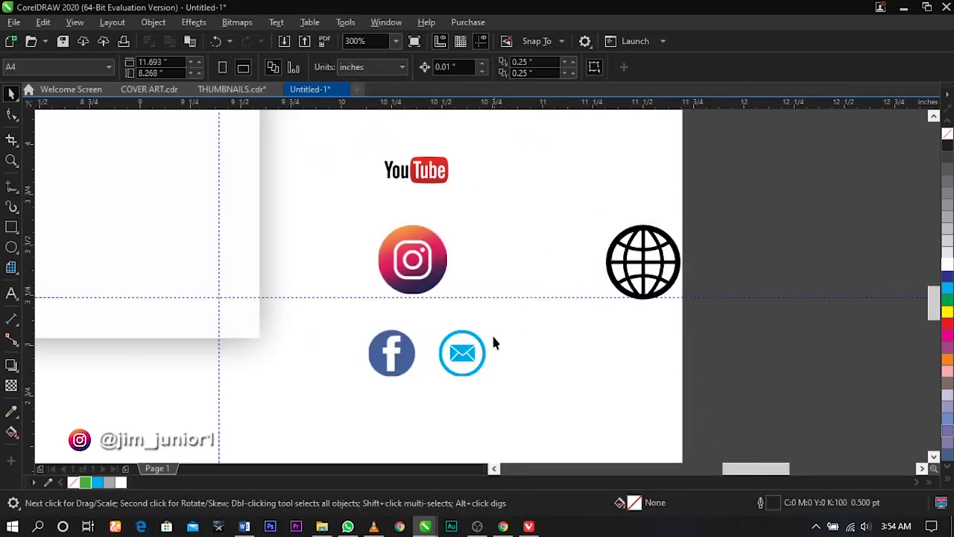
Move the email icon between the Instagram and globe icons and convert it to 1-bit black and white
{"action": "left_click_drag", "start_coordinate": [463, 352], "coordinate": [586, 290]}
{"action": "key", "text": "F2"}
{"action": "left_click_drag", "start_coordinate": [334, 153], "coordinate": [681, 367]}
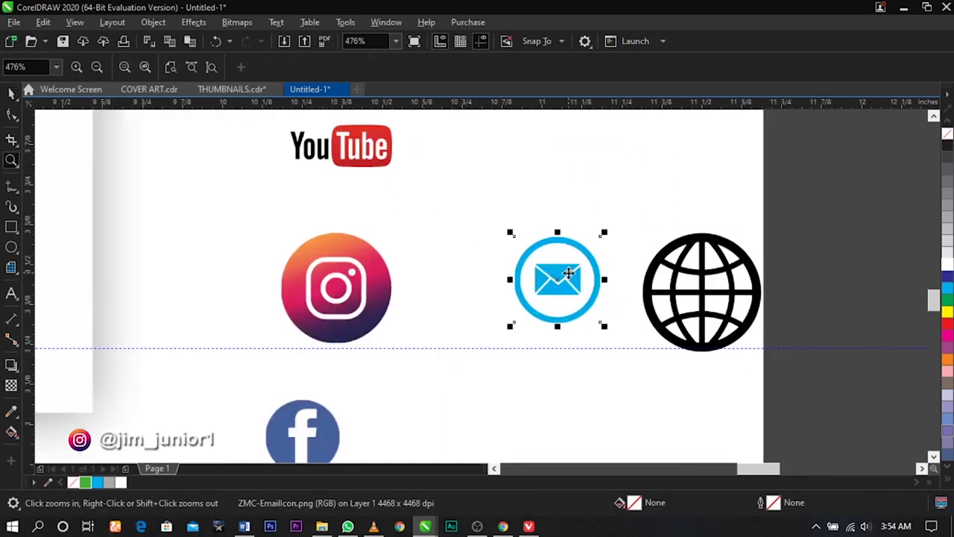
{"action": "left_click", "coordinate": [568, 273]}
{"action": "left_click", "coordinate": [237, 23]}
{"action": "mouse_move", "coordinate": [276, 145]}
{"action": "left_click", "coordinate": [417, 141]}
{"action": "left_click", "coordinate": [593, 403]}
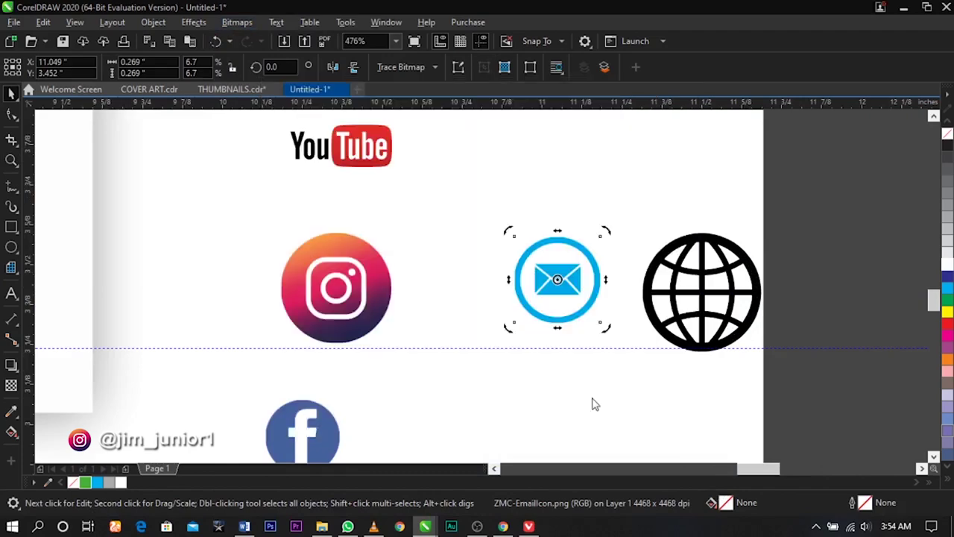
Outline-trace the email icon as Line art, move the trace to the globe's upper left and remove the original bitmap
{"action": "left_click", "coordinate": [400, 66]}
{"action": "mouse_move", "coordinate": [417, 114]}
{"action": "left_click", "coordinate": [530, 119]}
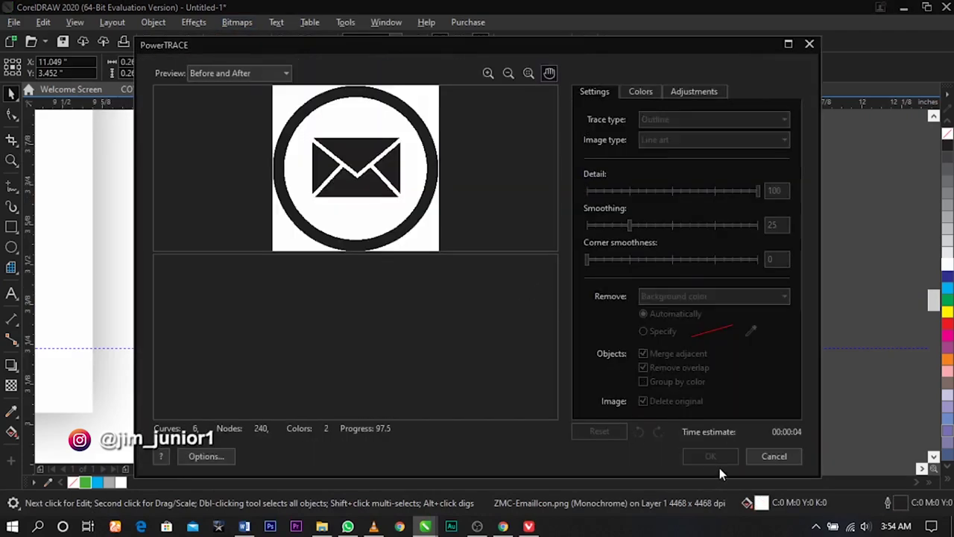
{"action": "left_click", "coordinate": [716, 459]}
{"action": "mouse_move", "coordinate": [603, 322]}
{"action": "left_mouse_down"}
{"action": "mouse_move", "coordinate": [532, 290]}
{"action": "mouse_move", "coordinate": [637, 250]}
{"action": "left_mouse_up"}
{"action": "key", "text": "ctrl+z"}
{"action": "key", "text": "ctrl+z"}
{"action": "left_click", "coordinate": [537, 284]}
Move the Facebook icon to the right of Instagram and convert it to 1-bit black and white
{"action": "left_click_drag", "start_coordinate": [317, 421], "coordinate": [485, 262]}
{"action": "left_click", "coordinate": [237, 23]}
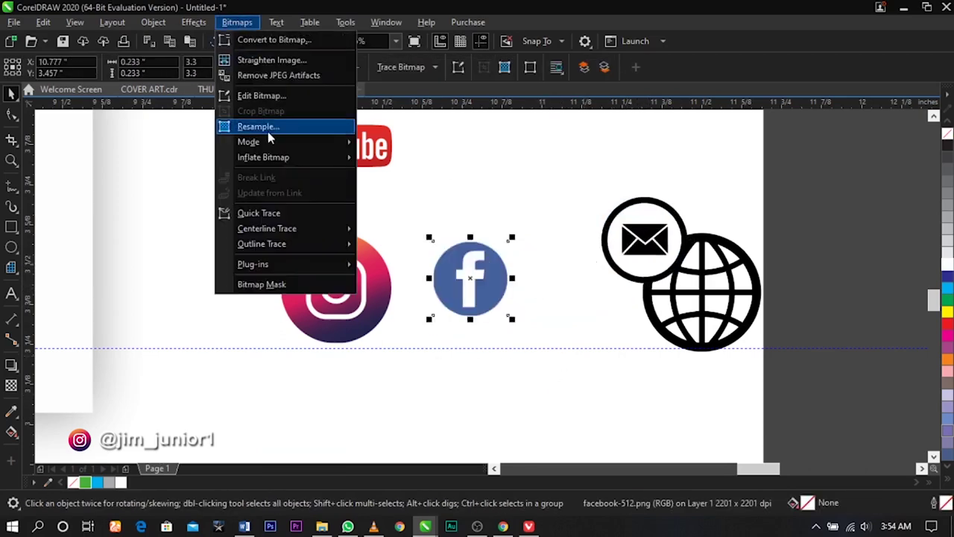
{"action": "mouse_move", "coordinate": [270, 142]}
{"action": "left_click", "coordinate": [369, 143]}
{"action": "left_click", "coordinate": [602, 419]}
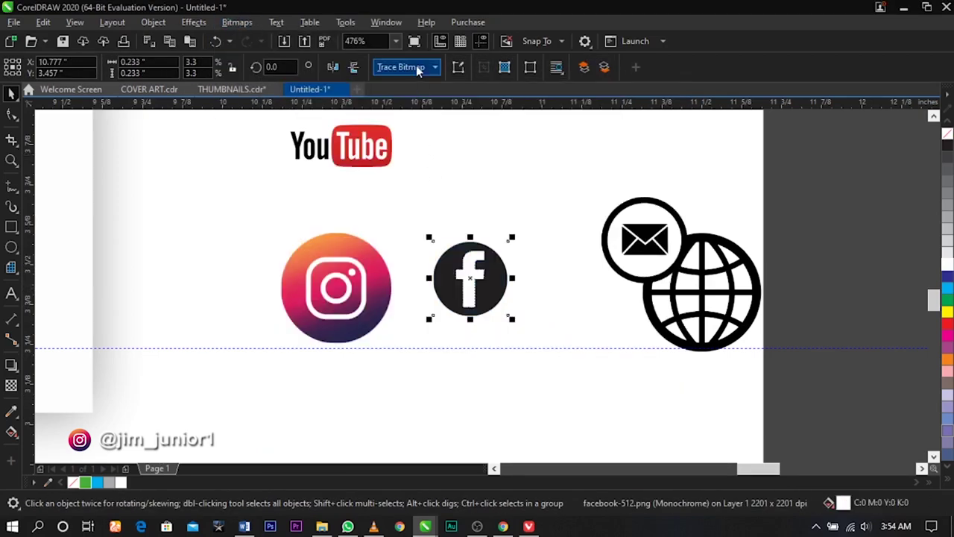
Outline-trace the Facebook icon as Line art and move the trace up beside the email icon
{"action": "left_click", "coordinate": [418, 67]}
{"action": "mouse_move", "coordinate": [448, 119]}
{"action": "left_click", "coordinate": [537, 120]}
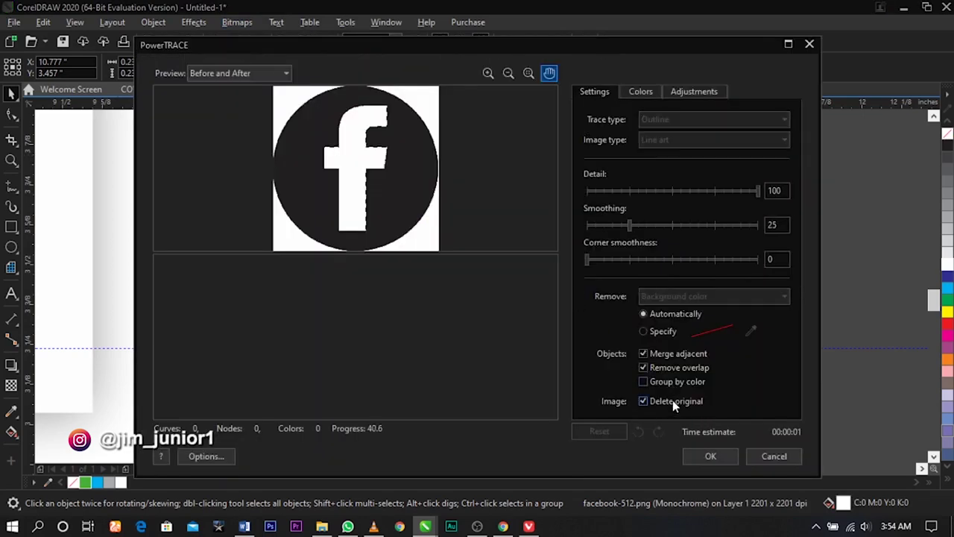
{"action": "left_click", "coordinate": [708, 458]}
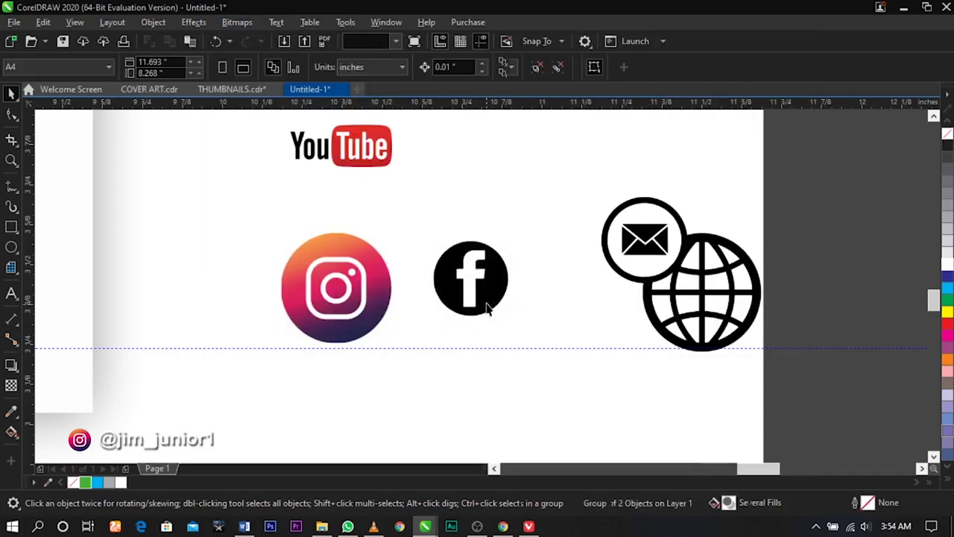
{"action": "left_click_drag", "start_coordinate": [457, 287], "coordinate": [542, 207]}
Move the YouTube logo to the right of Instagram and convert it to 1-bit black and white
{"action": "left_click_drag", "start_coordinate": [307, 148], "coordinate": [467, 296]}
{"action": "left_click", "coordinate": [236, 21]}
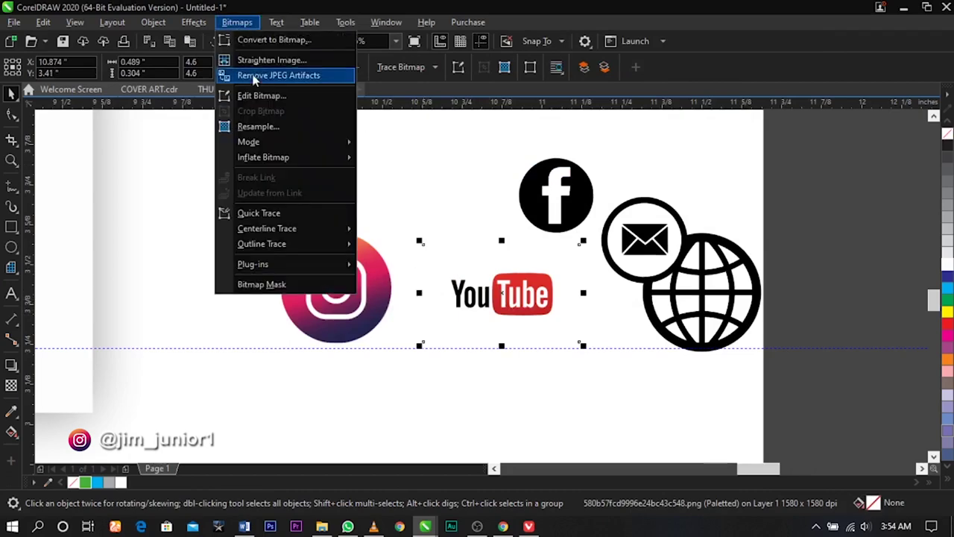
{"action": "mouse_move", "coordinate": [362, 142]}
{"action": "left_click", "coordinate": [462, 141]}
{"action": "left_click", "coordinate": [592, 422]}
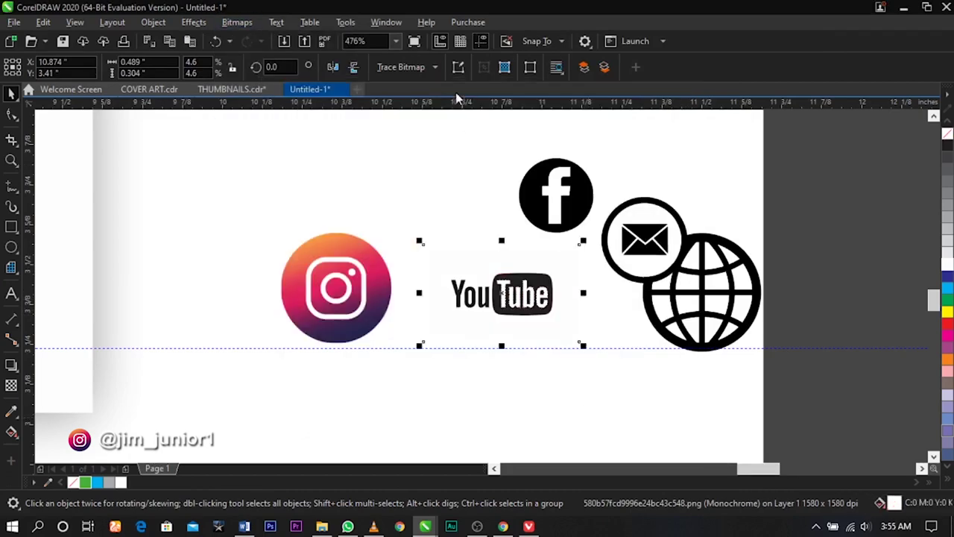
Outline-trace the YouTube logo as Line art, move the trace below the other traced icons and remove the original bitmap
{"action": "left_click", "coordinate": [401, 66]}
{"action": "mouse_move", "coordinate": [432, 117]}
{"action": "left_click", "coordinate": [522, 117]}
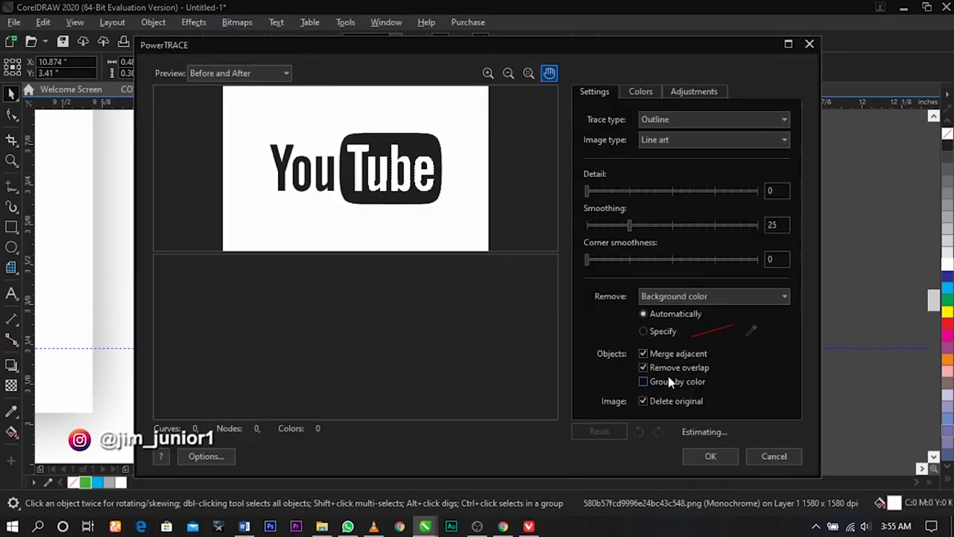
{"action": "left_click", "coordinate": [710, 455]}
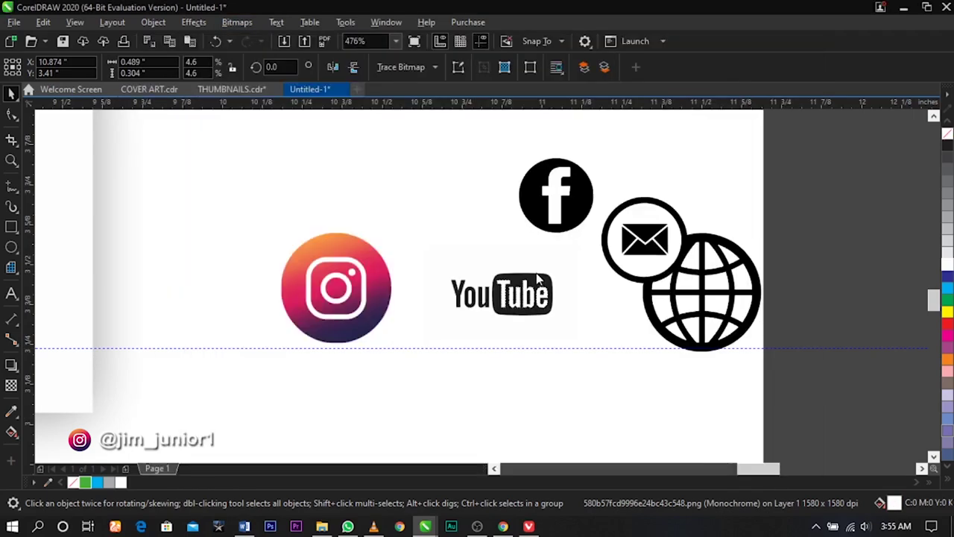
{"action": "left_click_drag", "start_coordinate": [537, 280], "coordinate": [613, 334]}
{"action": "left_click", "coordinate": [515, 306]}
Convert the Instagram icon to 1-bit black and white and outline-trace it as Line art
{"action": "left_click", "coordinate": [236, 22]}
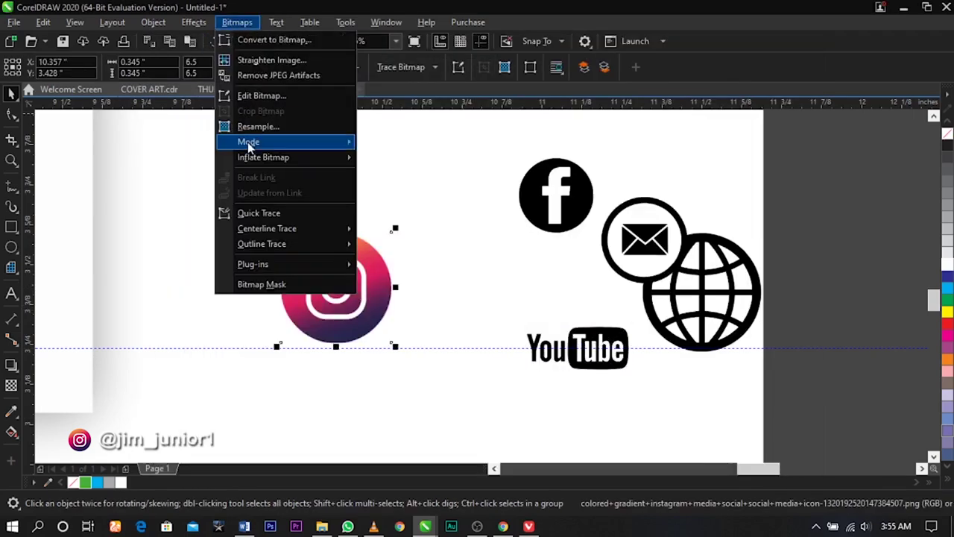
{"action": "mouse_move", "coordinate": [247, 141]}
{"action": "left_click", "coordinate": [415, 143]}
{"action": "left_click", "coordinate": [603, 420]}
{"action": "left_click", "coordinate": [402, 66]}
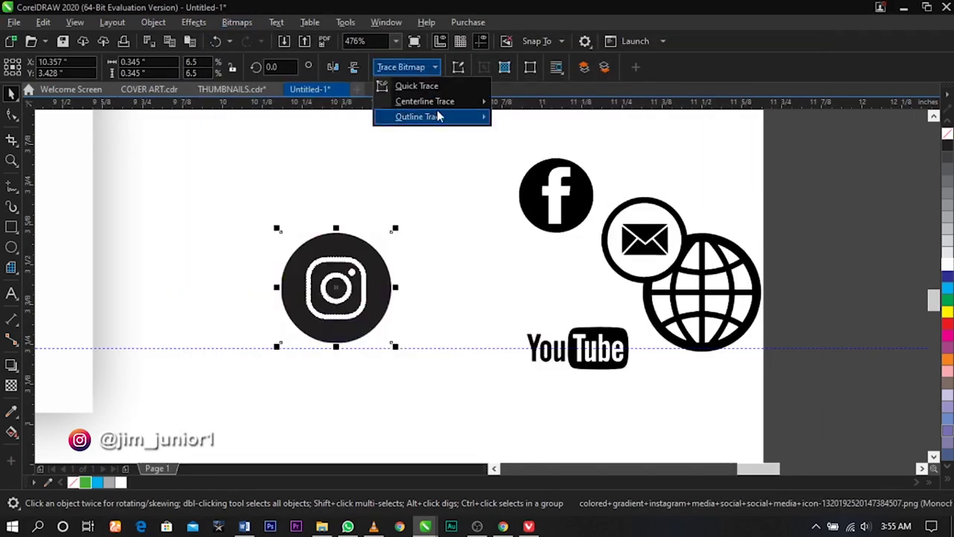
{"action": "mouse_move", "coordinate": [447, 115]}
{"action": "left_click", "coordinate": [522, 117]}
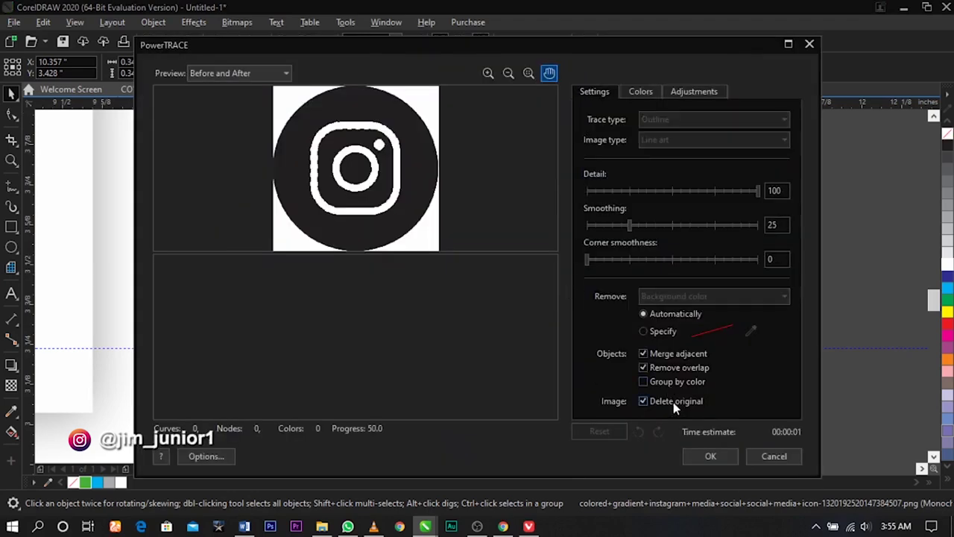
{"action": "key", "text": "Return"}
Scale the traced globe icon down to about 0.19 inch and place it at the email icon's lower right
{"action": "left_click_drag", "start_coordinate": [766, 355], "coordinate": [704, 295]}
{"action": "left_click_drag", "start_coordinate": [688, 287], "coordinate": [711, 323]}
{"action": "scroll", "coordinate": [711, 323], "scroll_direction": "down", "scroll_amount": 1}
{"action": "left_click", "coordinate": [736, 333]}
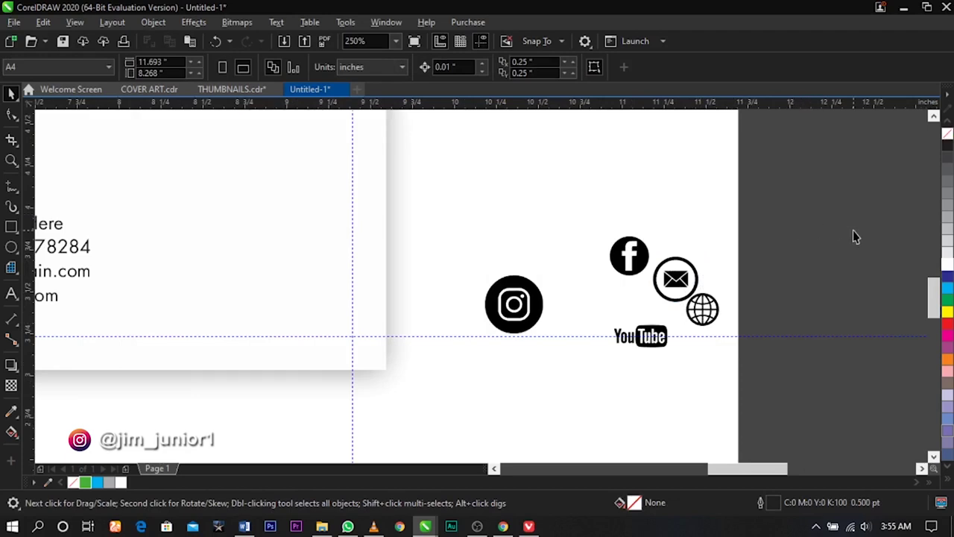
Move the email and globe icons together onto the second card, just left of the contact lines
{"action": "left_click_drag", "start_coordinate": [658, 322], "coordinate": [292, 290]}
{"action": "scroll", "coordinate": [704, 307], "scroll_direction": "down", "scroll_amount": 2}
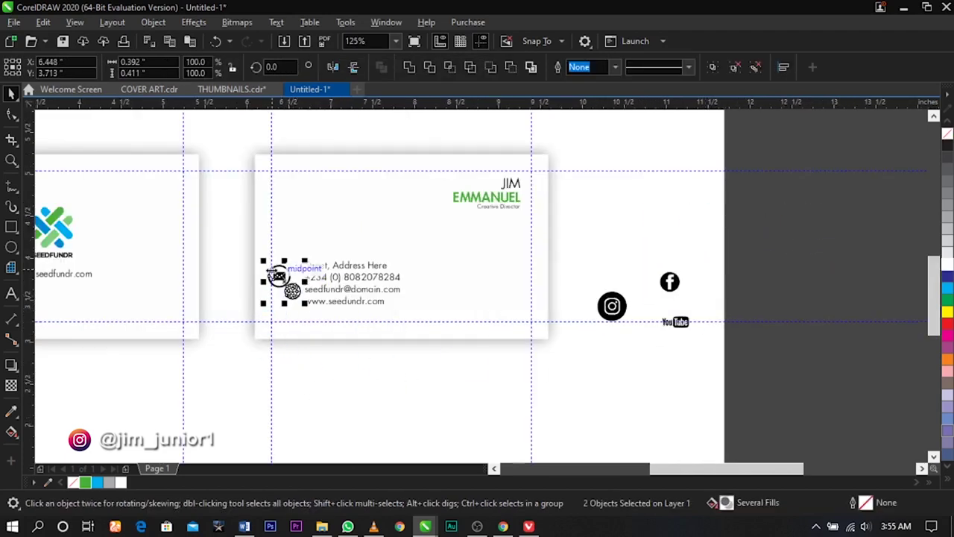
{"action": "key", "text": "z"}
{"action": "left_click_drag", "start_coordinate": [203, 234], "coordinate": [340, 328]}
{"action": "key", "text": "space"}
{"action": "left_click", "coordinate": [502, 367]}
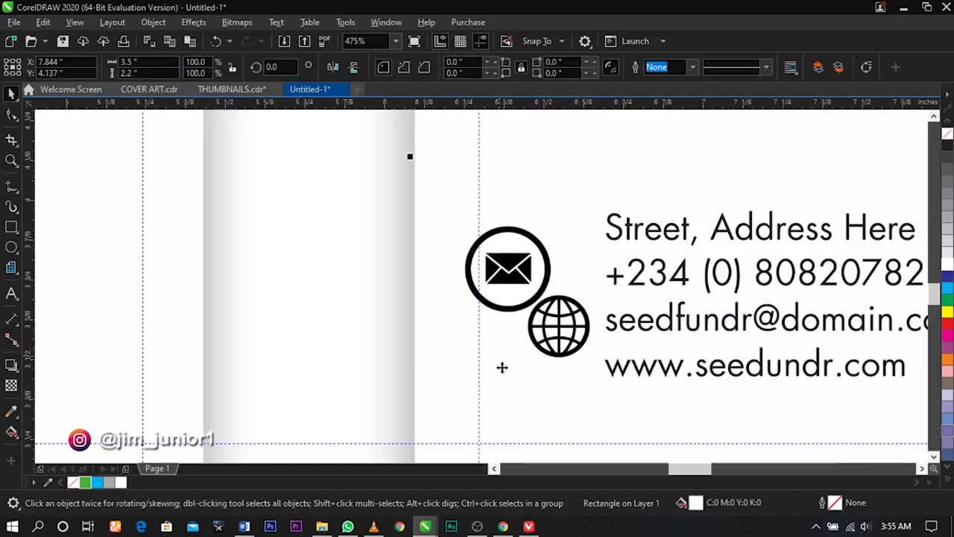
{"action": "scroll", "coordinate": [345, 337], "scroll_direction": "down", "scroll_amount": 4}
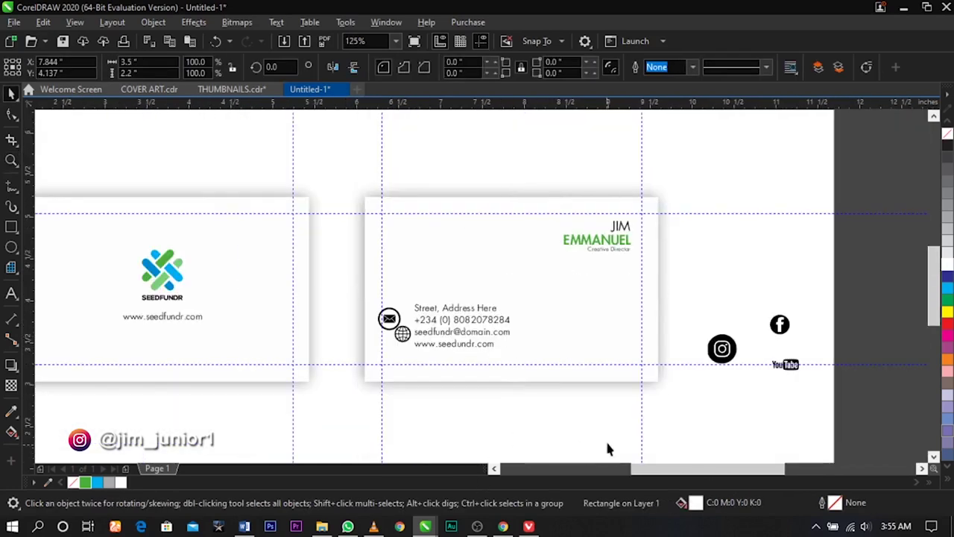
Import google-location-icon-16 and place it to the right of the second card, about 0.29 by 0.36 inch
{"action": "right_click", "coordinate": [697, 296]}
{"action": "left_click", "coordinate": [728, 373]}
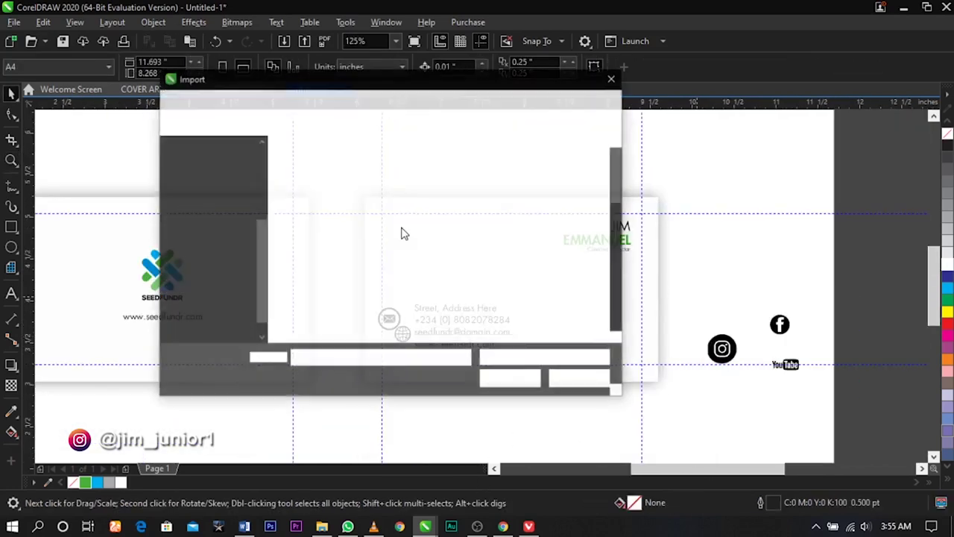
{"action": "scroll", "coordinate": [401, 227], "scroll_direction": "down", "scroll_amount": 5}
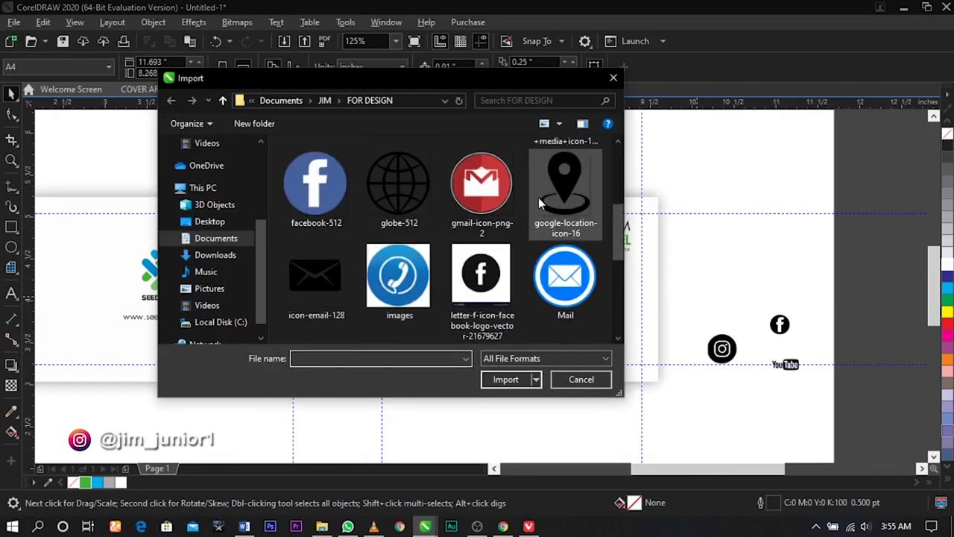
{"action": "left_click", "coordinate": [565, 190]}
{"action": "left_click", "coordinate": [506, 379]}
{"action": "left_click", "coordinate": [680, 269]}
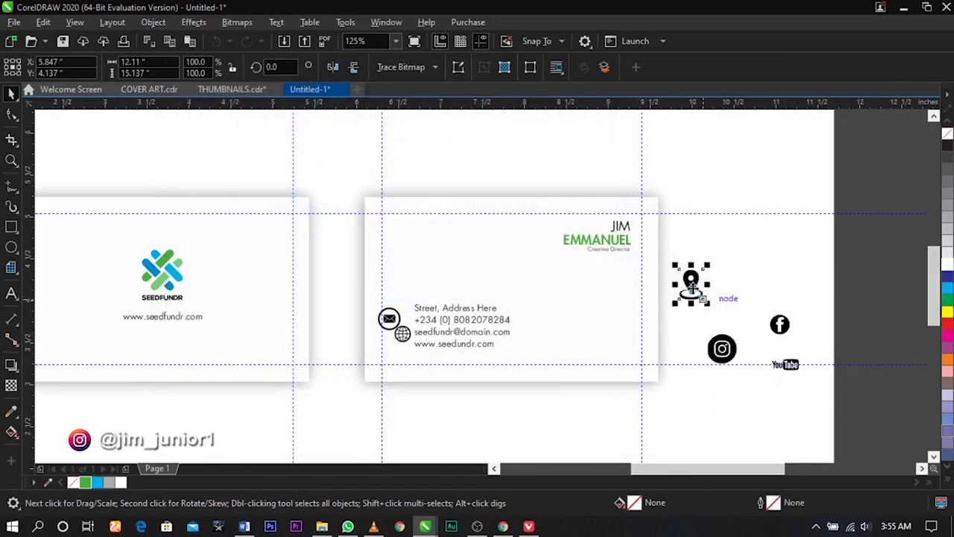
{"action": "key", "text": "z"}
{"action": "left_click_drag", "start_coordinate": [585, 320], "coordinate": [486, 316]}
{"action": "key", "text": "space"}
{"action": "scroll", "coordinate": [647, 294], "scroll_direction": "down", "scroll_amount": 2}
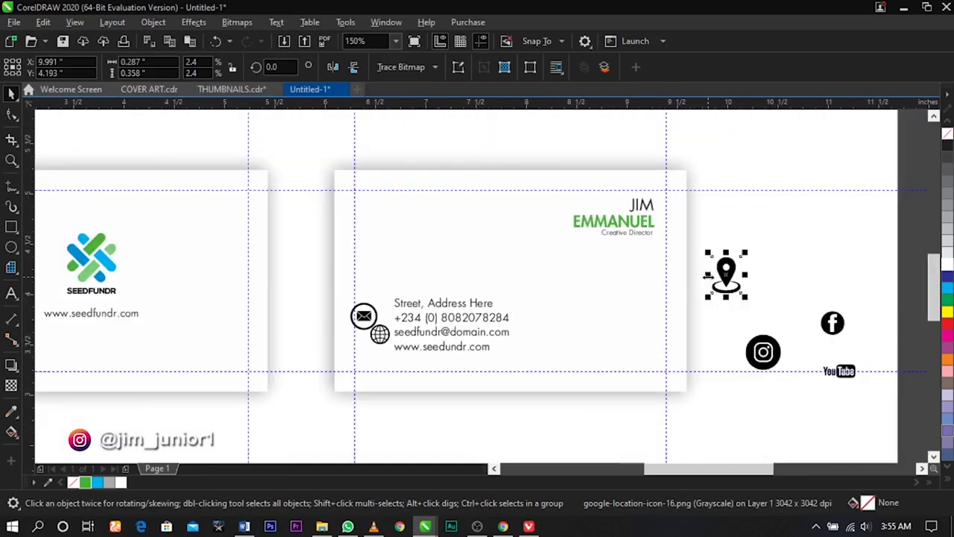
Move the location icon beside the contact lines and shrink it to about 0.09 by 0.12 inch
{"action": "left_click_drag", "start_coordinate": [724, 275], "coordinate": [395, 307]}
{"action": "key", "text": "z"}
{"action": "left_click_drag", "start_coordinate": [316, 285], "coordinate": [504, 350]}
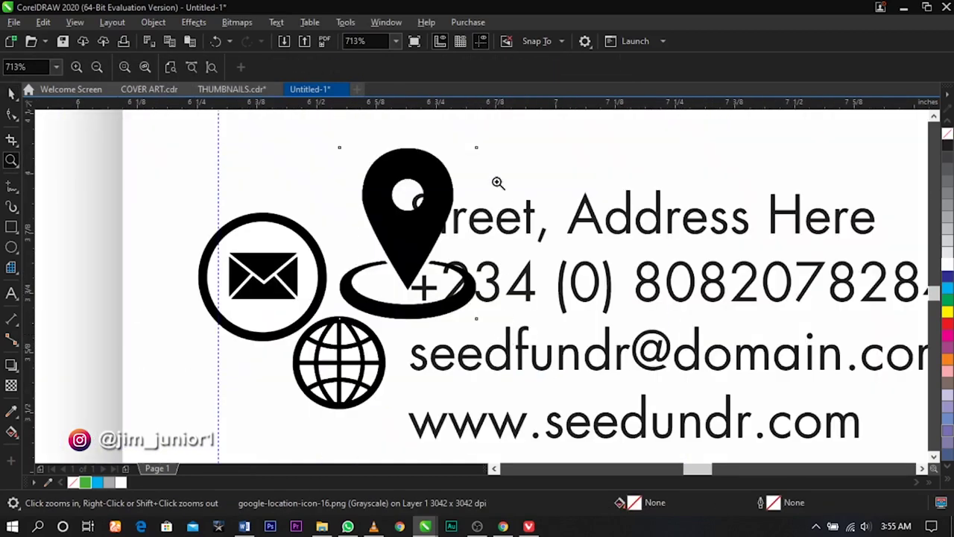
{"action": "key", "text": "space"}
{"action": "left_click_drag", "start_coordinate": [486, 141], "coordinate": [392, 257]}
Shift the email and globe icons down and left, and place the location icon directly before the street address line
{"action": "left_click_drag", "start_coordinate": [281, 276], "coordinate": [206, 340]}
{"action": "left_click", "coordinate": [340, 333]}
{"action": "left_click_drag", "start_coordinate": [380, 349], "coordinate": [323, 405]}
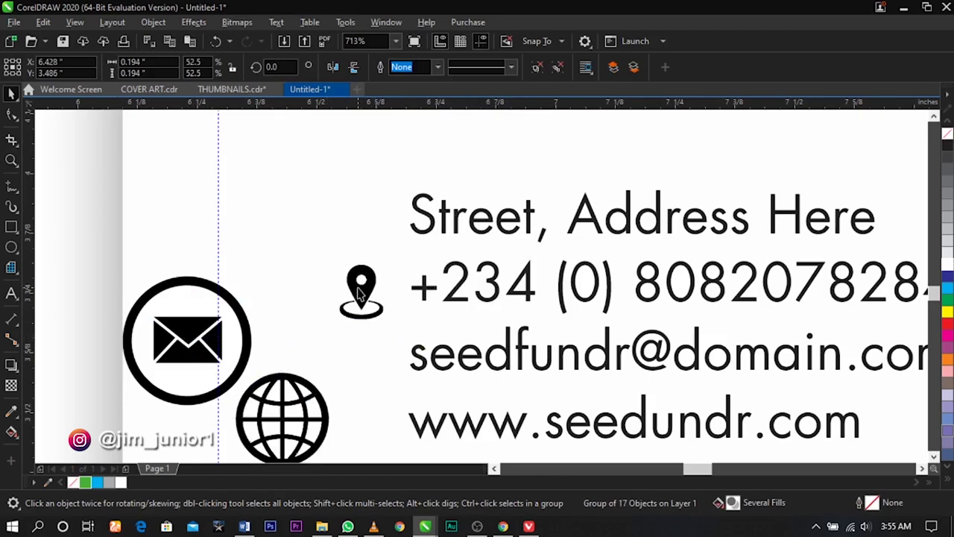
{"action": "left_click", "coordinate": [344, 223]}
{"action": "left_click_drag", "start_coordinate": [353, 222], "coordinate": [363, 213]}
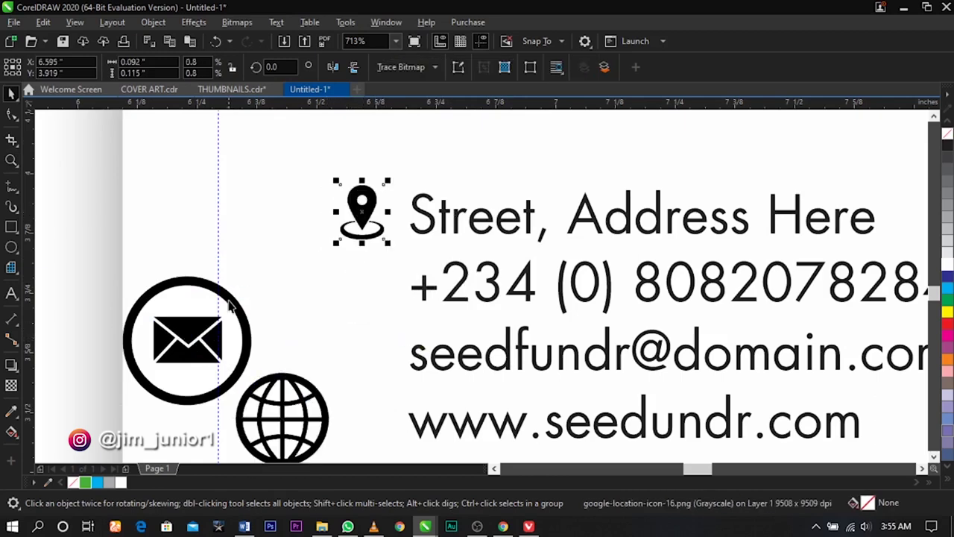
Scale the email icon down to about 0.1 inch
{"action": "left_click", "coordinate": [229, 302]}
{"action": "left_click_drag", "start_coordinate": [255, 270], "coordinate": [254, 296]}
{"action": "scroll", "coordinate": [272, 288], "scroll_direction": "down", "scroll_amount": 2}
{"action": "key", "text": "F2"}
{"action": "left_click_drag", "start_coordinate": [177, 258], "coordinate": [437, 387]}
{"action": "left_click_drag", "start_coordinate": [320, 326], "coordinate": [302, 325]}
{"action": "scroll", "coordinate": [302, 325], "scroll_direction": "down", "scroll_amount": 2}
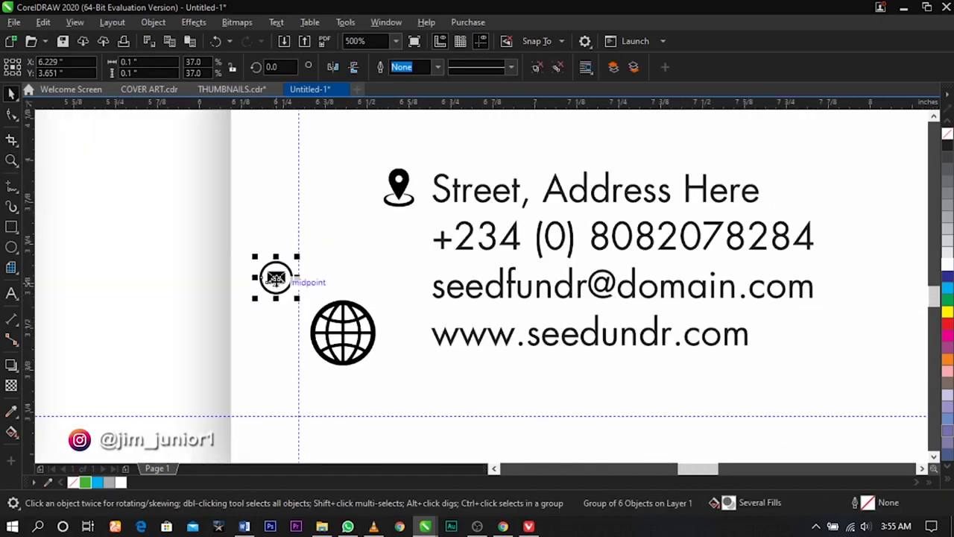
Place the email icon before the email line, centred horizontally on the location icon above it
{"action": "left_click_drag", "start_coordinate": [276, 277], "coordinate": [350, 335]}
{"action": "left_click", "coordinate": [399, 191], "text": "shift"}
{"action": "key", "text": "c"}
Scale the globe icon down to about 0.08 inch and centre it horizontally under the email icon
{"action": "left_click", "coordinate": [334, 323]}
{"action": "left_click", "coordinate": [366, 313]}
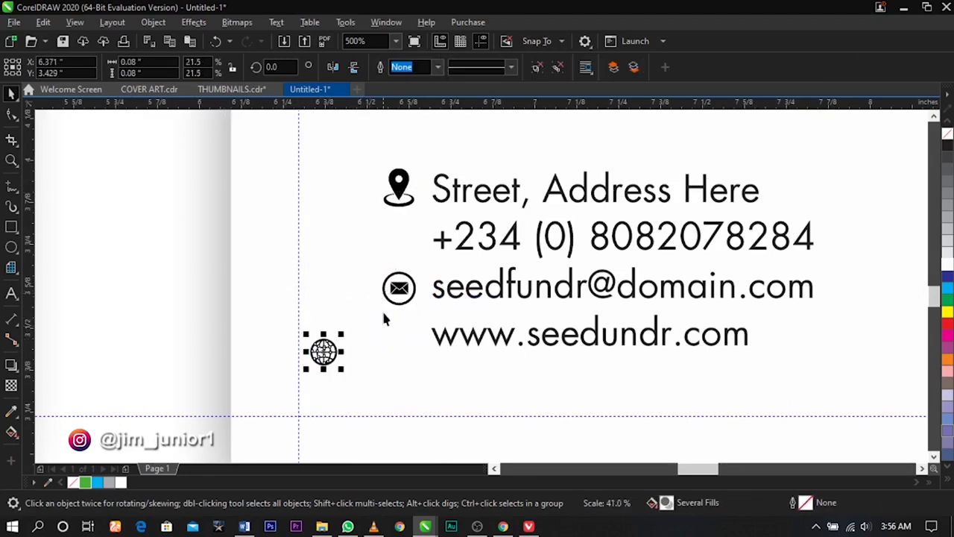
{"action": "left_click", "coordinate": [391, 294], "text": "shift"}
{"action": "key", "text": "c"}
Add vertical guidelines along the left and right edges of the email icon
{"action": "left_click", "coordinate": [92, 302]}
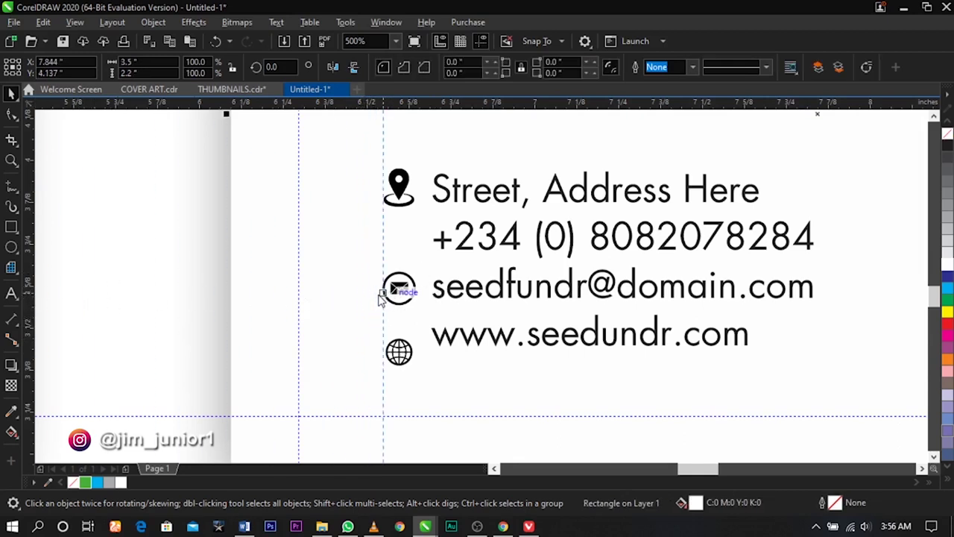
{"action": "left_click_drag", "start_coordinate": [28, 269], "coordinate": [415, 267]}
{"action": "key", "text": "z"}
{"action": "left_click_drag", "start_coordinate": [317, 230], "coordinate": [495, 381]}
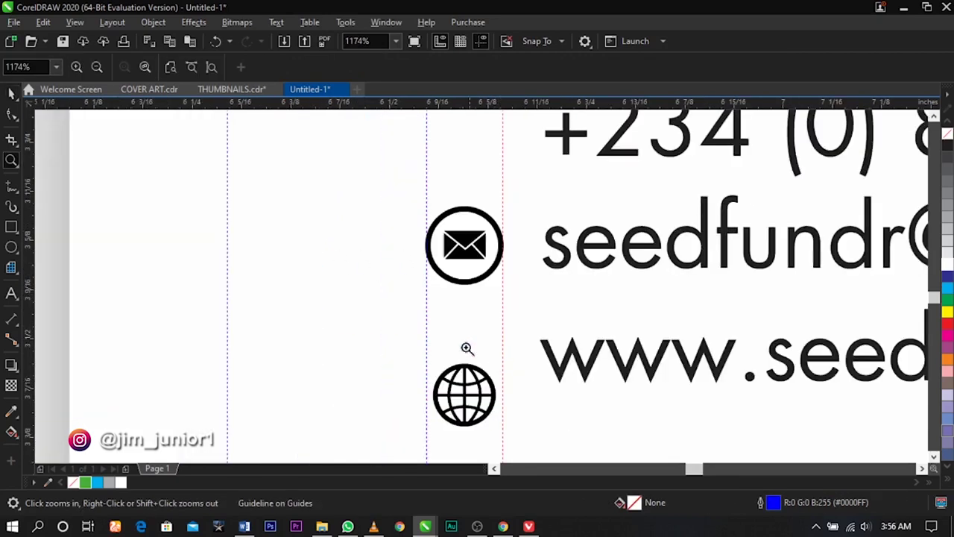
Enlarge the globe icon to the email icon's width of about 0.1 inch, between the two vertical guidelines
{"action": "key", "text": "space"}
{"action": "left_click", "coordinate": [466, 284]}
{"action": "scroll", "coordinate": [465, 284], "scroll_direction": "up", "scroll_amount": 2}
{"action": "left_click_drag", "start_coordinate": [466, 284], "coordinate": [466, 291]}
{"action": "scroll", "coordinate": [467, 291], "scroll_direction": "down", "scroll_amount": 2}
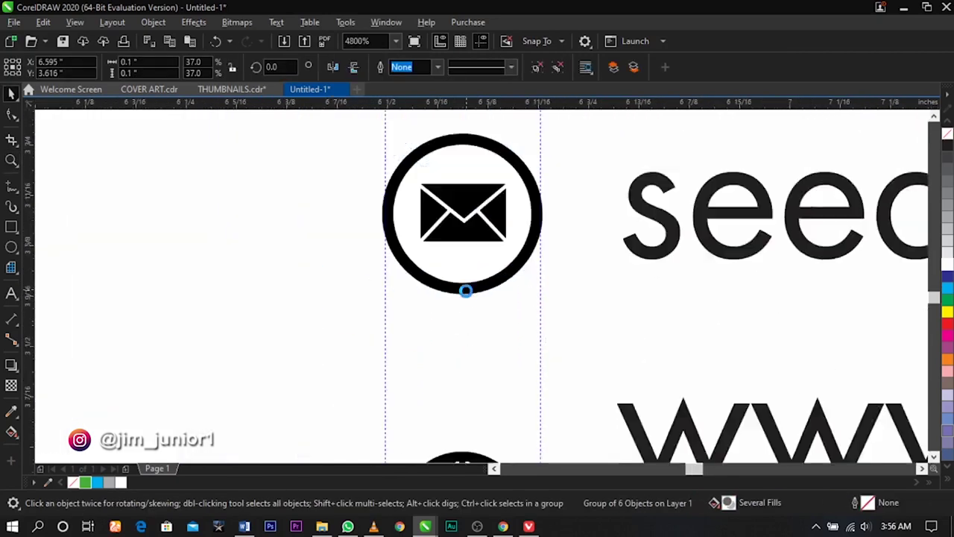
{"action": "key", "text": "z"}
{"action": "left_click_drag", "start_coordinate": [376, 336], "coordinate": [512, 407]}
{"action": "left_click_drag", "start_coordinate": [558, 298], "coordinate": [571, 188]}
{"action": "left_click_drag", "start_coordinate": [577, 335], "coordinate": [609, 356]}
{"action": "scroll", "coordinate": [536, 310], "scroll_direction": "down", "scroll_amount": 4}
{"action": "left_click", "coordinate": [525, 222], "text": "shift"}
{"action": "scroll", "coordinate": [523, 225], "scroll_direction": "down", "scroll_amount": 3}
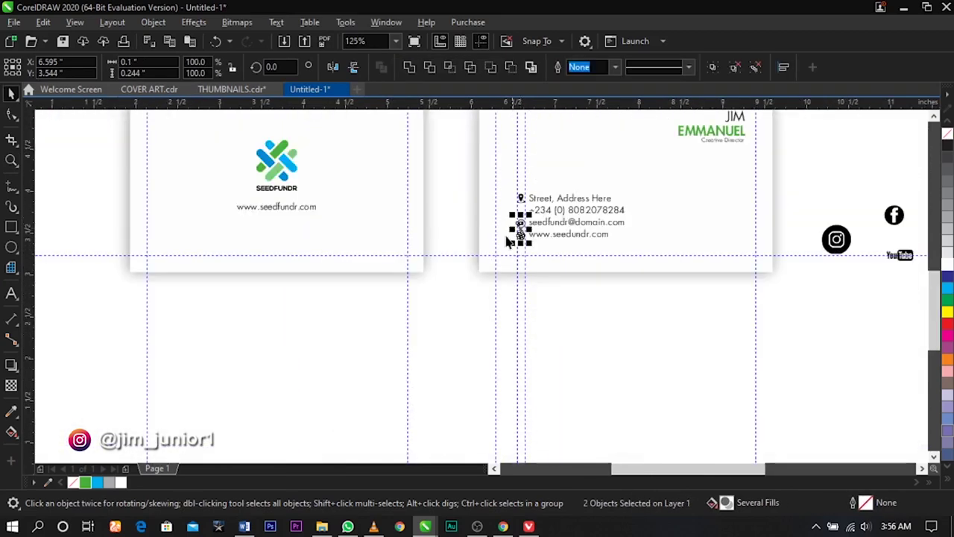
Delete the two vertical guidelines running along the edges of the contact icons
{"action": "key", "text": "z"}
{"action": "left_click_drag", "start_coordinate": [479, 269], "coordinate": [675, 164]}
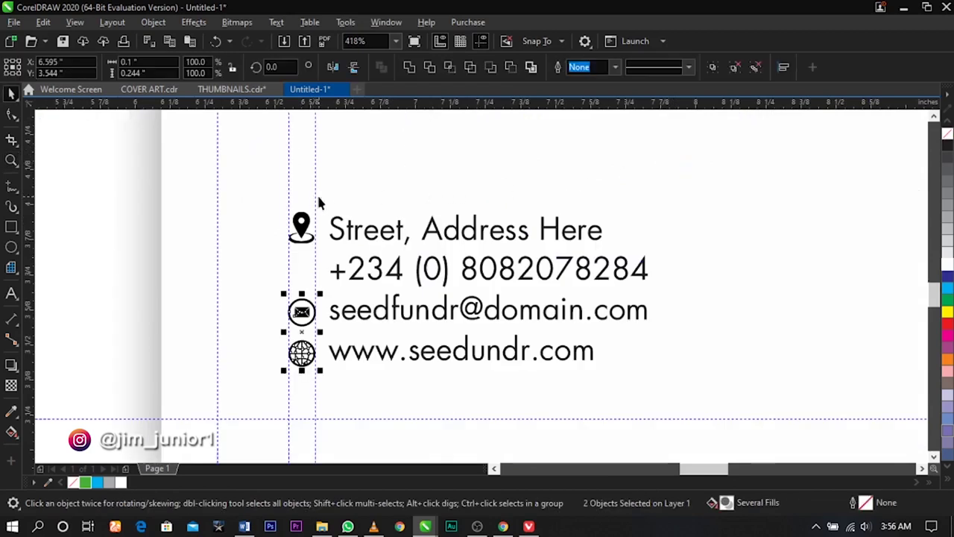
{"action": "left_click_drag", "start_coordinate": [315, 192], "coordinate": [288, 186]}
{"action": "left_click", "coordinate": [288, 187]}
{"action": "key", "text": "Delete"}
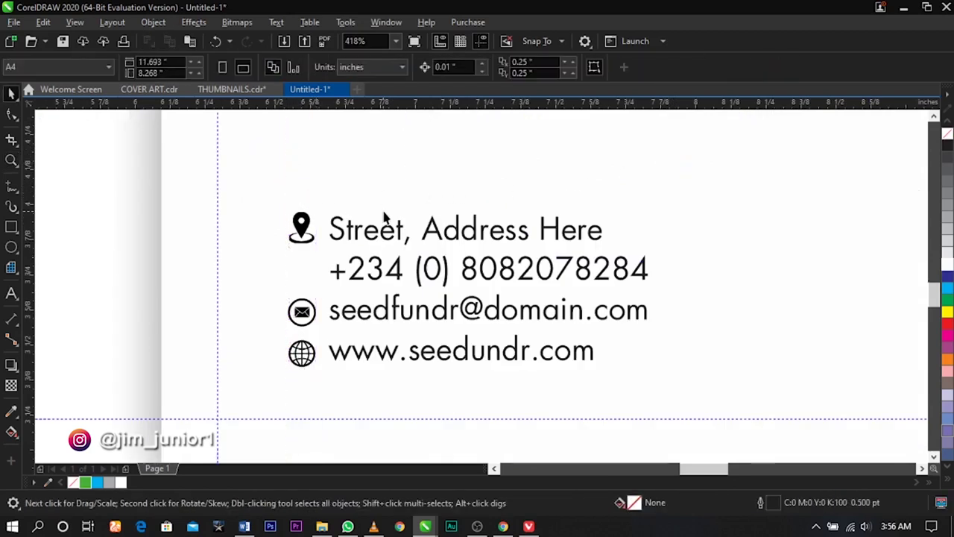
Import molumen-phone-icon.png into the empty area beside the contact card at about 0.3 inch wide
{"action": "scroll", "coordinate": [379, 213], "scroll_direction": "down", "scroll_amount": 3}
{"action": "scroll", "coordinate": [618, 284], "scroll_direction": "down", "scroll_amount": 1}
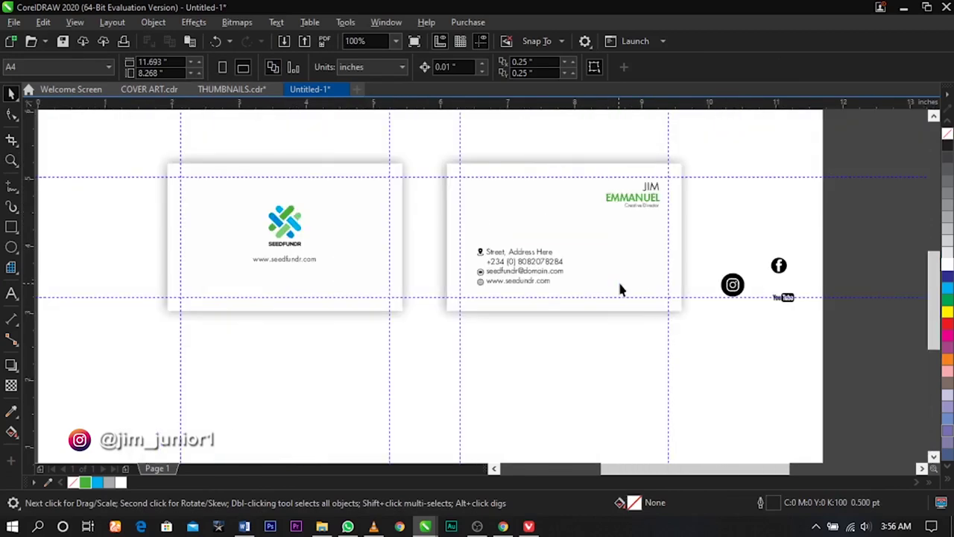
{"action": "key", "text": "F2"}
{"action": "left_click_drag", "start_coordinate": [409, 192], "coordinate": [843, 359]}
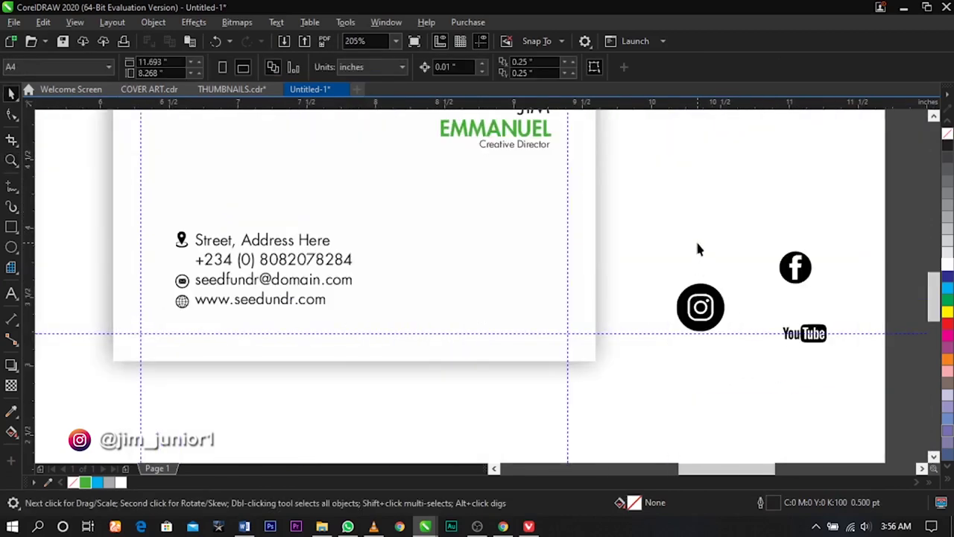
{"action": "right_click", "coordinate": [696, 249]}
{"action": "left_click", "coordinate": [729, 321]}
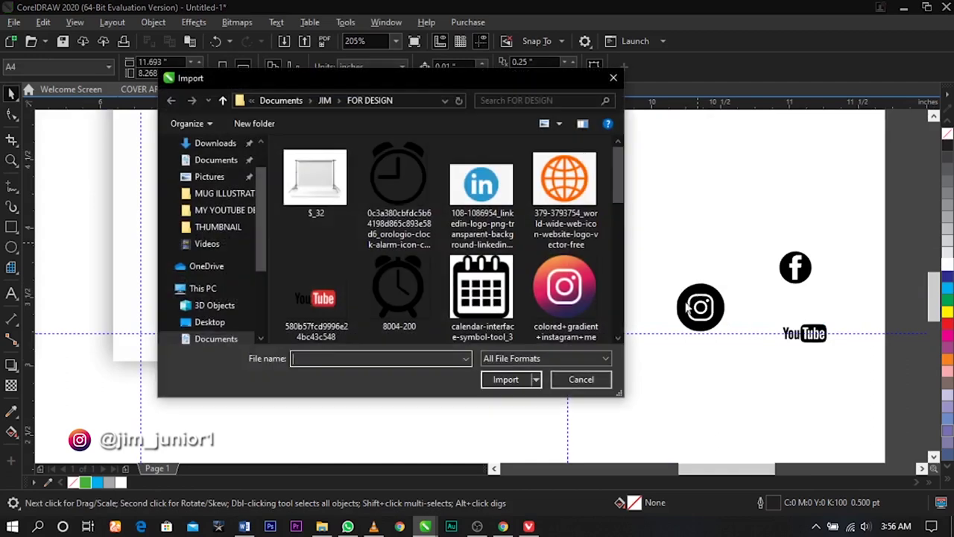
{"action": "scroll", "coordinate": [504, 271], "scroll_direction": "down", "scroll_amount": 5}
{"action": "scroll", "coordinate": [504, 270], "scroll_direction": "down", "scroll_amount": 1}
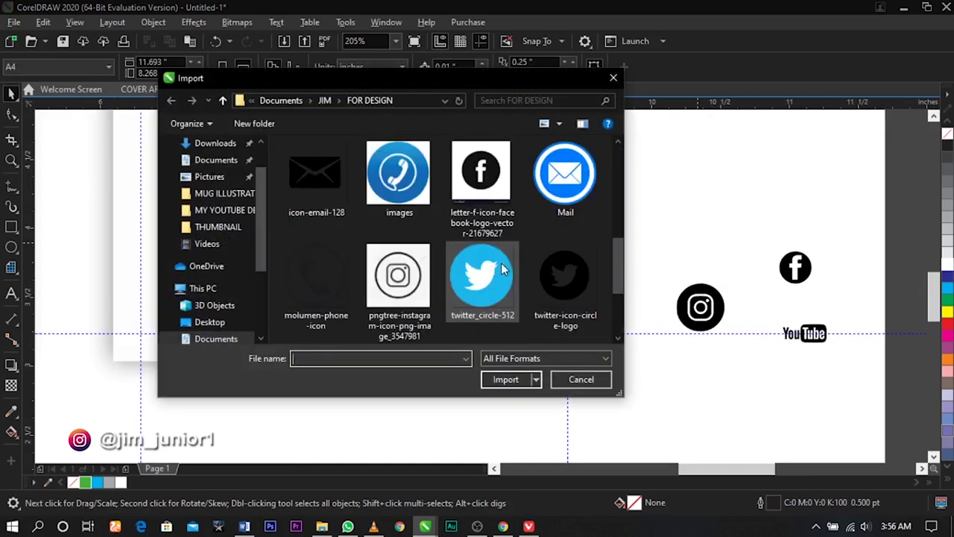
{"action": "left_click", "coordinate": [316, 276]}
{"action": "left_click", "coordinate": [506, 380]}
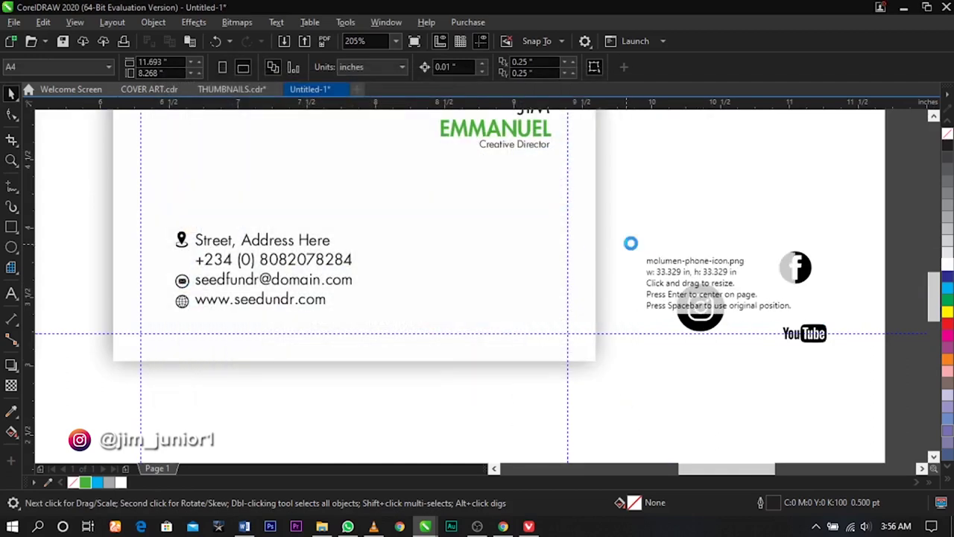
{"action": "left_click", "coordinate": [627, 238]}
Move the phone icon in front of the phone number line and scale it down to about 0.1 inch
{"action": "key", "text": "z"}
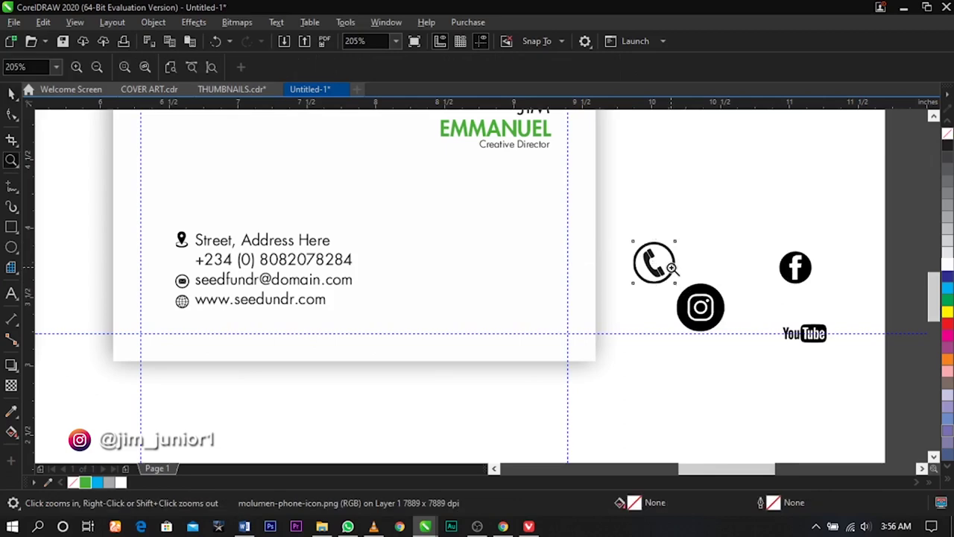
{"action": "left_click", "coordinate": [672, 267]}
{"action": "key", "text": "space"}
{"action": "scroll", "coordinate": [657, 269], "scroll_direction": "down", "scroll_amount": 2}
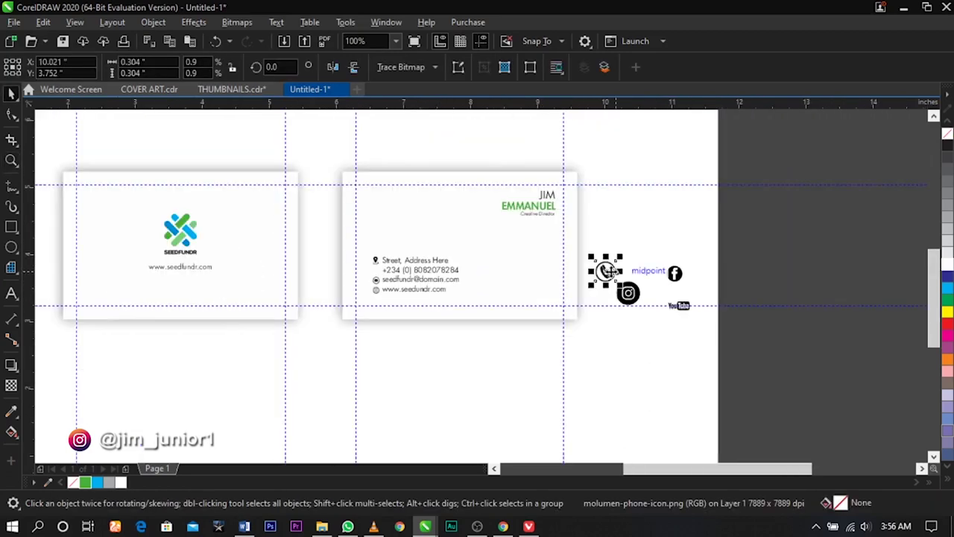
{"action": "left_click_drag", "start_coordinate": [606, 270], "coordinate": [379, 277]}
{"action": "scroll", "coordinate": [380, 276], "scroll_direction": "up", "scroll_amount": 3}
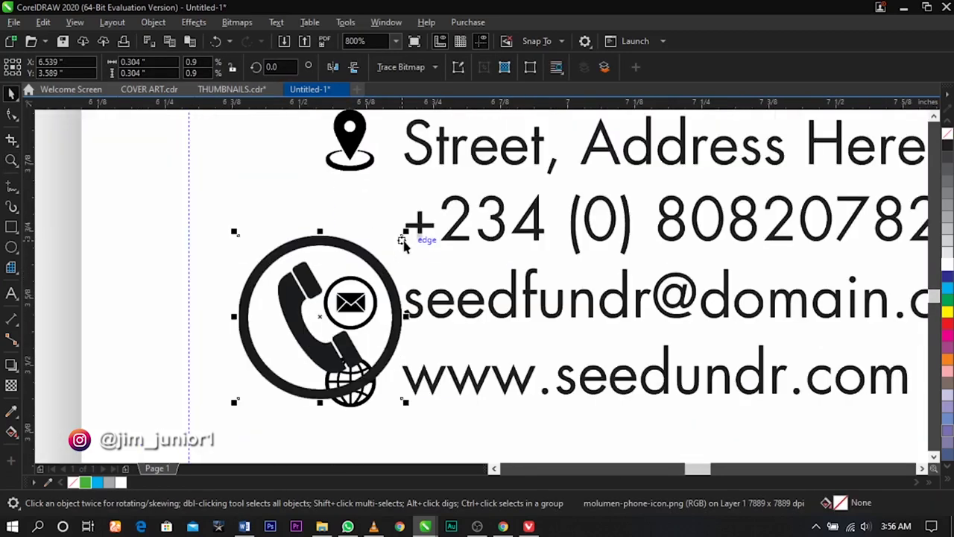
{"action": "left_click_drag", "start_coordinate": [406, 232], "coordinate": [336, 304]}
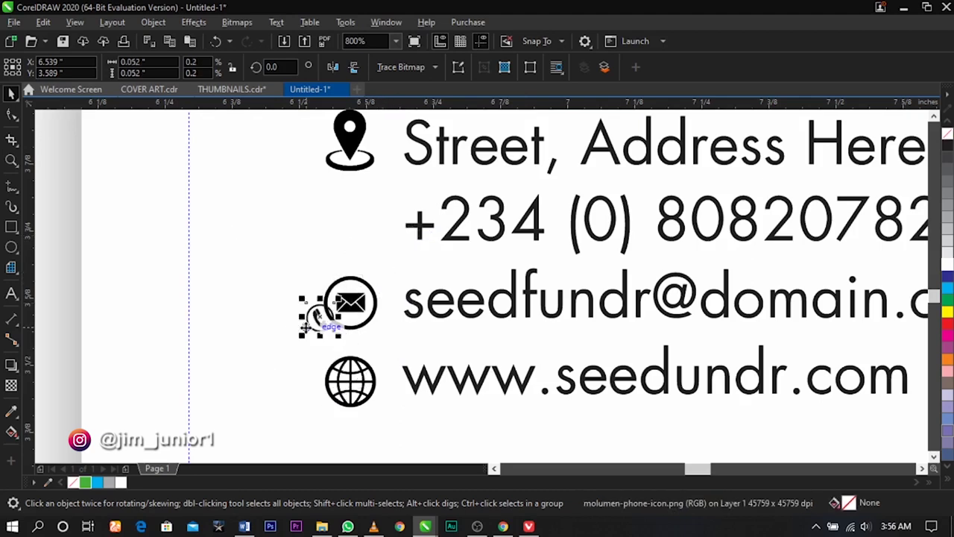
{"action": "left_click_drag", "start_coordinate": [345, 233], "coordinate": [381, 258]}
Centre the phone icon horizontally on the email icon and nudge it up level with the phone number
{"action": "left_click", "coordinate": [364, 280], "text": "shift"}
{"action": "key", "text": "c"}
{"action": "left_click", "coordinate": [371, 248]}
{"action": "left_click", "coordinate": [371, 251]}
{"action": "key", "text": "Up"}
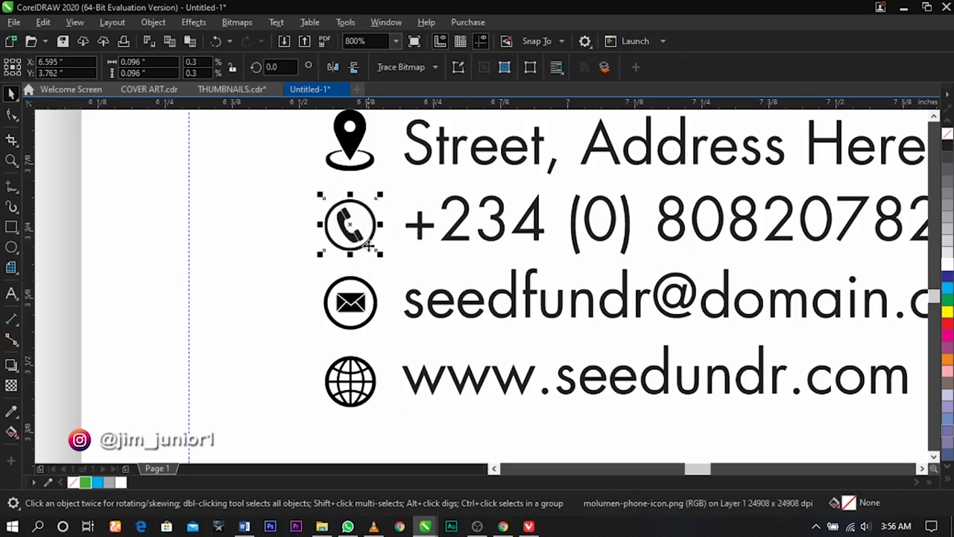
Scale the contact text and its four icons down together to about 1.22 inches wide
{"action": "left_click", "coordinate": [365, 283], "text": "shift"}
{"action": "scroll", "coordinate": [408, 272], "scroll_direction": "down", "scroll_amount": 2}
{"action": "scroll", "coordinate": [408, 272], "scroll_direction": "down", "scroll_amount": 2}
{"action": "left_click_drag", "start_coordinate": [341, 344], "coordinate": [502, 235]}
{"action": "scroll", "coordinate": [453, 259], "scroll_direction": "up", "scroll_amount": 1}
{"action": "left_click_drag", "start_coordinate": [520, 323], "coordinate": [464, 311]}
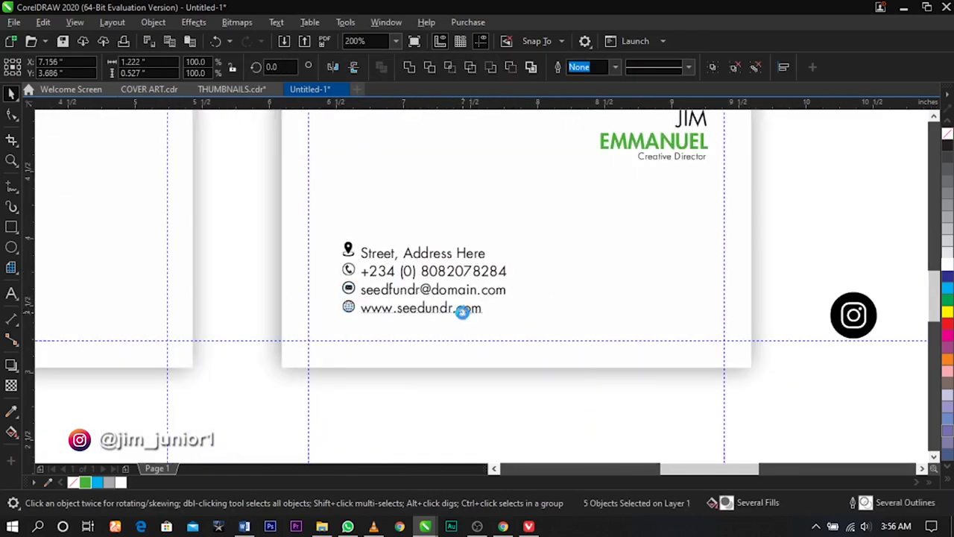
Middle-align the Instagram, Facebook and YouTube icons and place them, scaled to about 0.6 inch wide overall, in the contact card's lower-right area
{"action": "left_click", "coordinate": [754, 283]}
{"action": "scroll", "coordinate": [755, 283], "scroll_direction": "down", "scroll_amount": 1}
{"action": "key", "text": "z"}
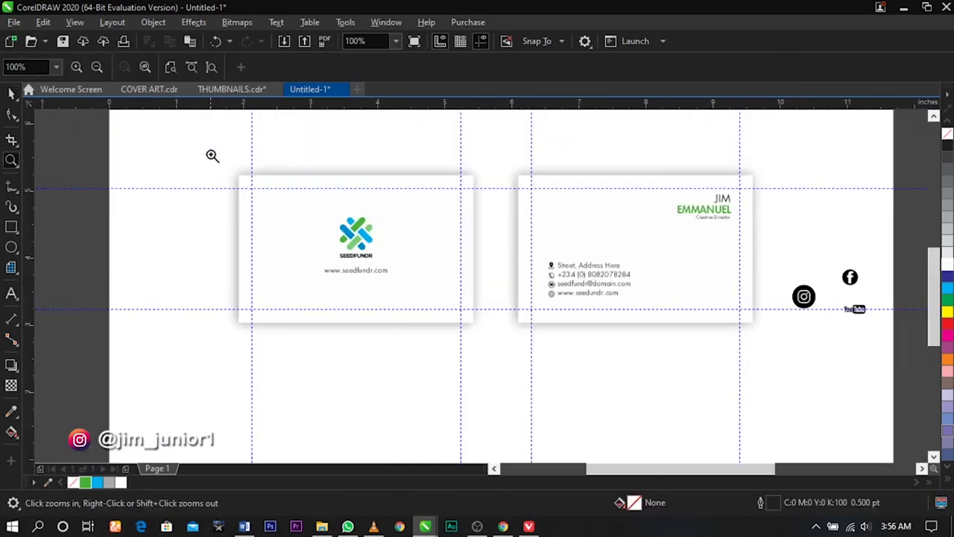
{"action": "left_click_drag", "start_coordinate": [873, 360], "coordinate": [871, 359]}
{"action": "key", "text": "space"}
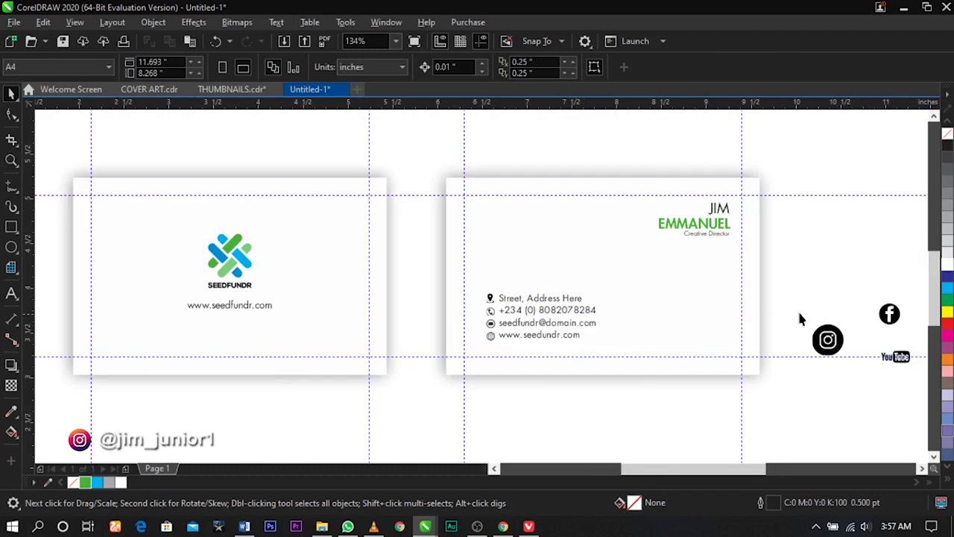
{"action": "left_click_drag", "start_coordinate": [937, 375], "coordinate": [932, 373]}
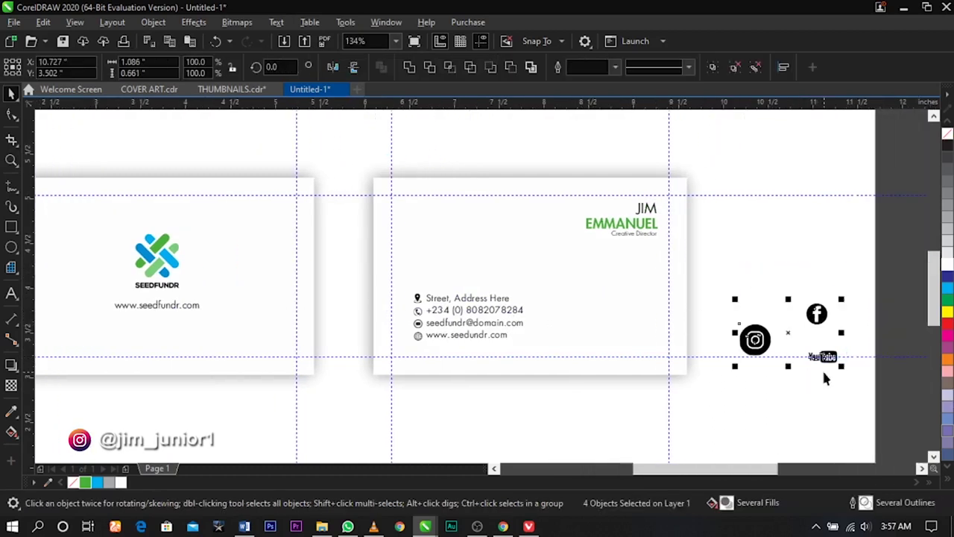
{"action": "key", "text": "e"}
{"action": "left_click_drag", "start_coordinate": [844, 377], "coordinate": [638, 342]}
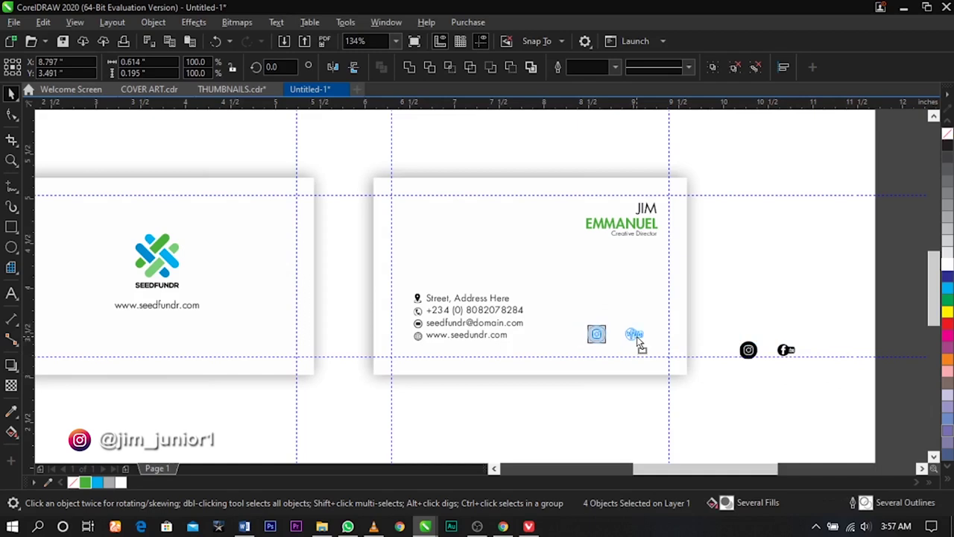
{"action": "key", "text": "Escape"}
Scale the Instagram icon down to about 0.12 inch and delete the leftover larger circle behind it
{"action": "key", "text": "z"}
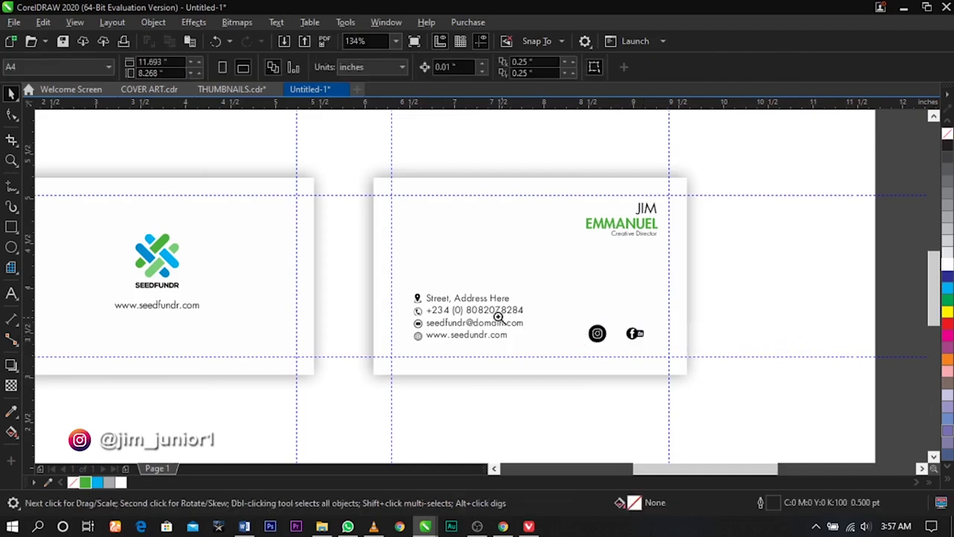
{"action": "left_click_drag", "start_coordinate": [460, 293], "coordinate": [704, 376]}
{"action": "key", "text": "space"}
{"action": "left_click", "coordinate": [548, 299]}
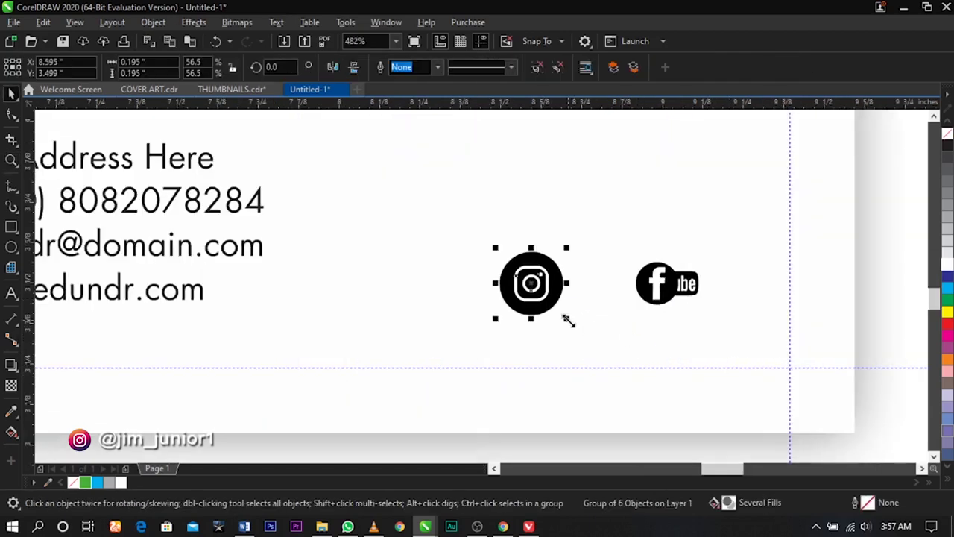
{"action": "left_click_drag", "start_coordinate": [569, 319], "coordinate": [557, 319]}
{"action": "left_click", "coordinate": [656, 303]}
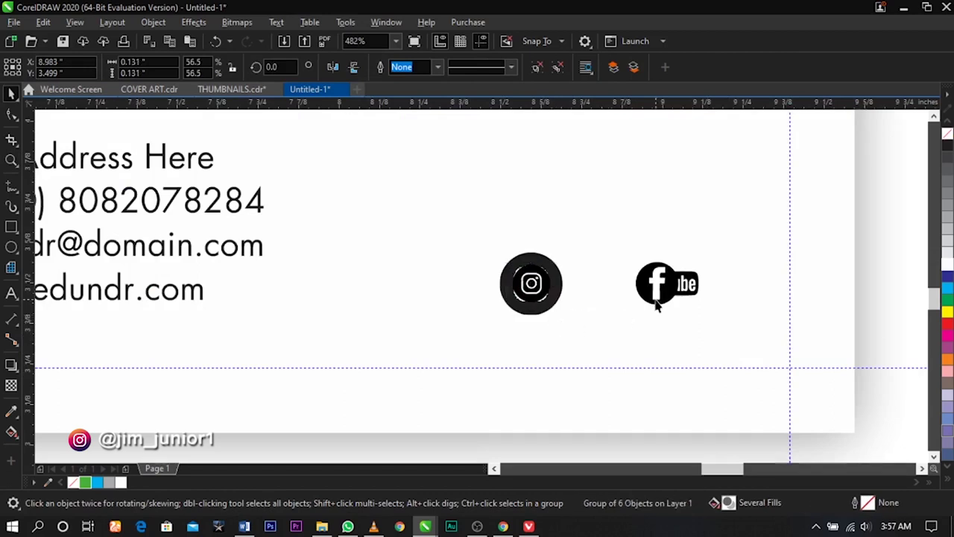
{"action": "left_click", "coordinate": [545, 304]}
{"action": "key", "text": "Delete"}
Place the Facebook icon directly after the Instagram icon and scale it down to match its size
{"action": "left_click_drag", "start_coordinate": [656, 301], "coordinate": [582, 303]}
{"action": "key", "text": "z"}
{"action": "left_click_drag", "start_coordinate": [443, 241], "coordinate": [762, 328]}
{"action": "key", "text": "space"}
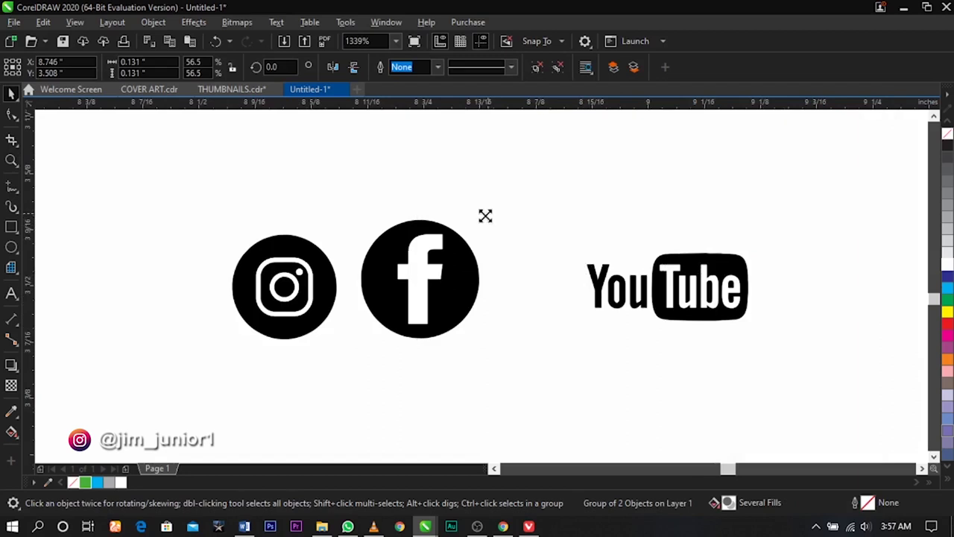
{"action": "left_click_drag", "start_coordinate": [485, 216], "coordinate": [468, 233]}
{"action": "left_click_drag", "start_coordinate": [448, 295], "coordinate": [441, 295]}
Move the YouTube icon directly before the Instagram icon and enlarge it to about 0.24 inch wide
{"action": "left_click", "coordinate": [731, 296]}
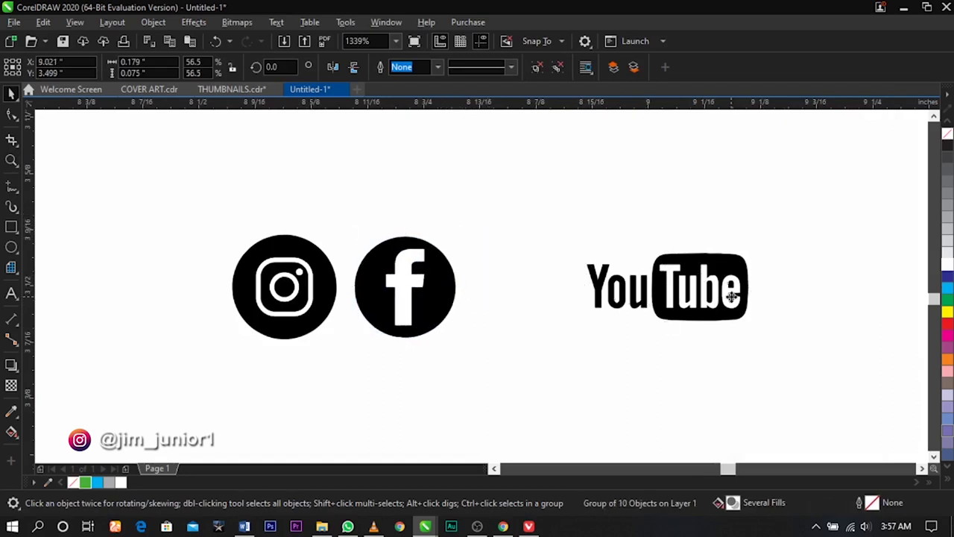
{"action": "left_click_drag", "start_coordinate": [731, 296], "coordinate": [187, 296]}
{"action": "scroll", "coordinate": [510, 267], "scroll_direction": "down", "scroll_amount": 2}
{"action": "key", "text": "z"}
{"action": "left_click_drag", "start_coordinate": [249, 230], "coordinate": [432, 321]}
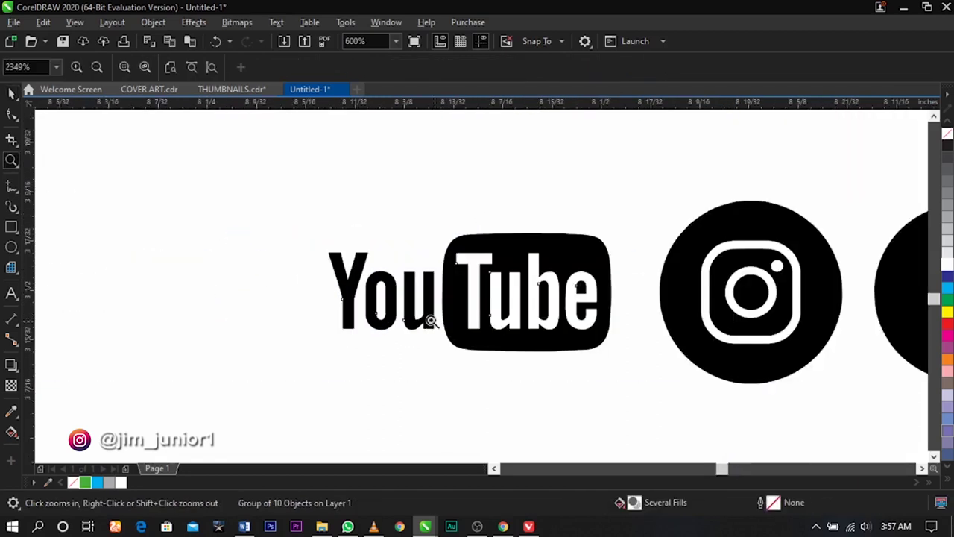
{"action": "key", "text": "space"}
{"action": "left_click_drag", "start_coordinate": [328, 348], "coordinate": [288, 368]}
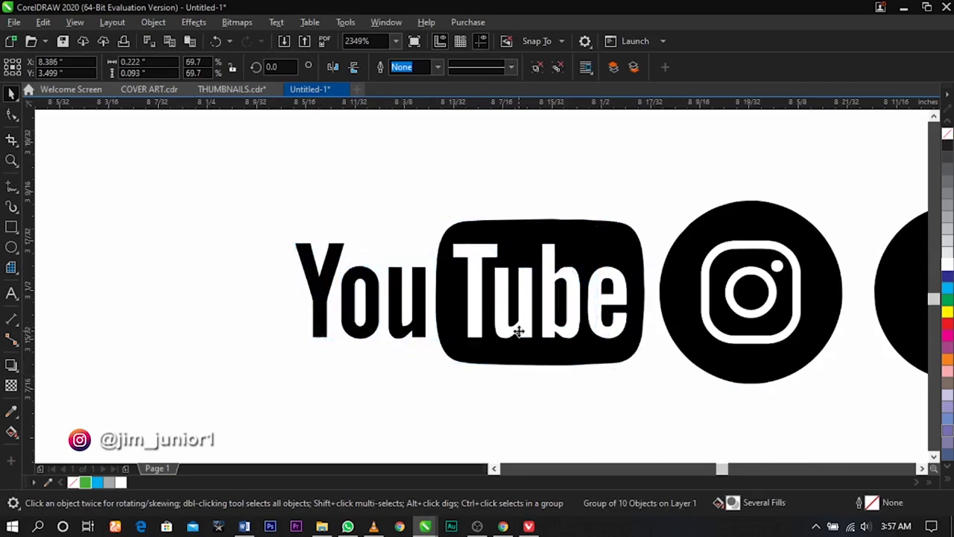
{"action": "left_click_drag", "start_coordinate": [566, 331], "coordinate": [519, 331]}
{"action": "left_click_drag", "start_coordinate": [600, 215], "coordinate": [586, 235]}
{"action": "scroll", "coordinate": [584, 234], "scroll_direction": "down", "scroll_amount": 3}
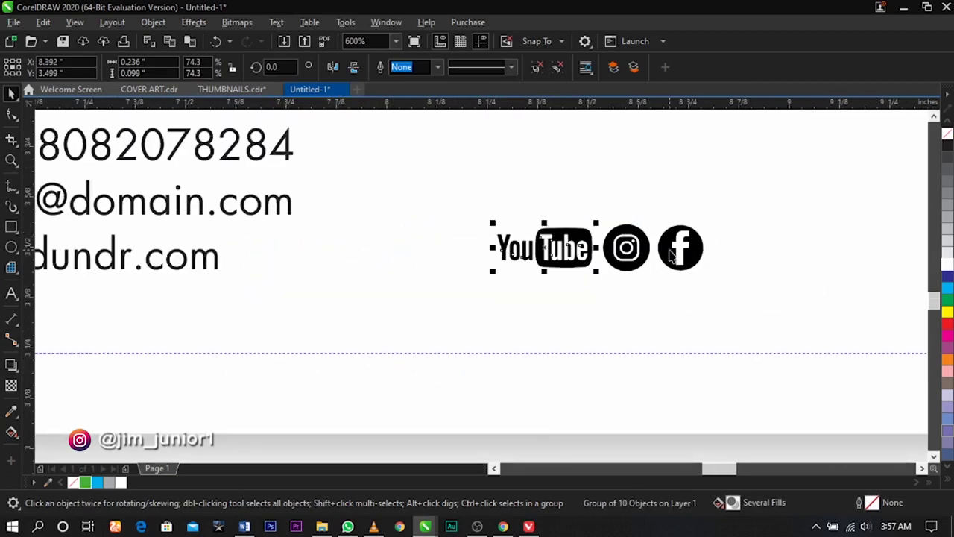
{"action": "left_click", "coordinate": [646, 255], "text": "shift"}
{"action": "left_click", "coordinate": [669, 251], "text": "shift"}
{"action": "scroll", "coordinate": [597, 269], "scroll_direction": "down", "scroll_amount": 2}
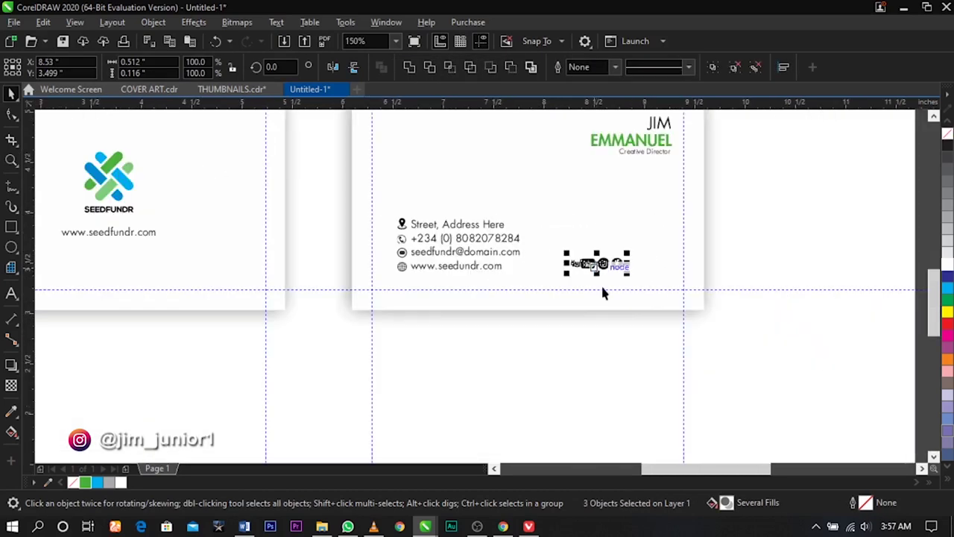
{"action": "left_click", "coordinate": [732, 282]}
{"action": "key", "text": "Escape"}
{"action": "left_click_drag", "start_coordinate": [147, 234], "coordinate": [686, 276]}
{"action": "right_click", "coordinate": [686, 276]}
{"action": "key", "text": "z"}
{"action": "left_click_drag", "start_coordinate": [740, 291], "coordinate": [739, 290]}
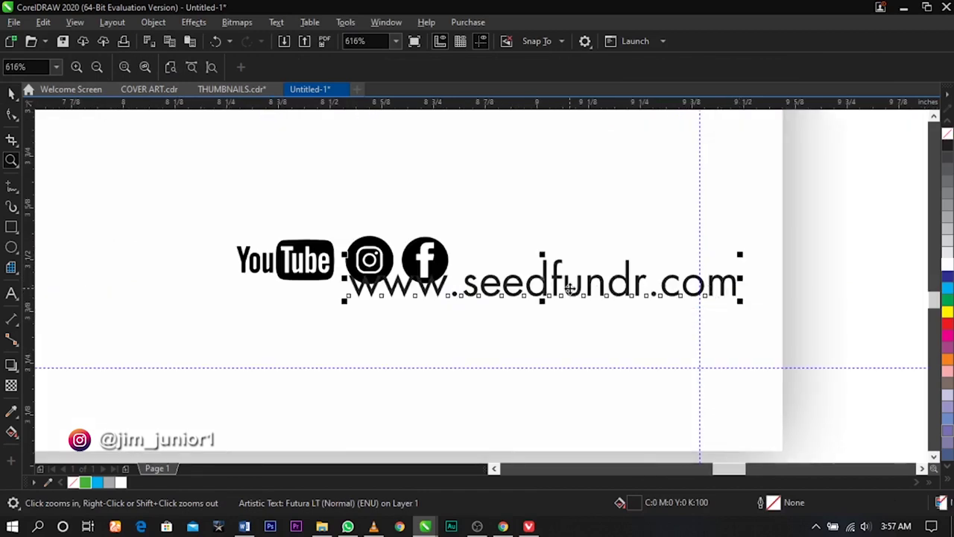
Change the copied web address to "seedfundr" and place it directly after the Facebook icon
{"action": "key", "text": "space"}
{"action": "double_click", "coordinate": [566, 291]}
{"action": "key", "text": "ctrl+a"}
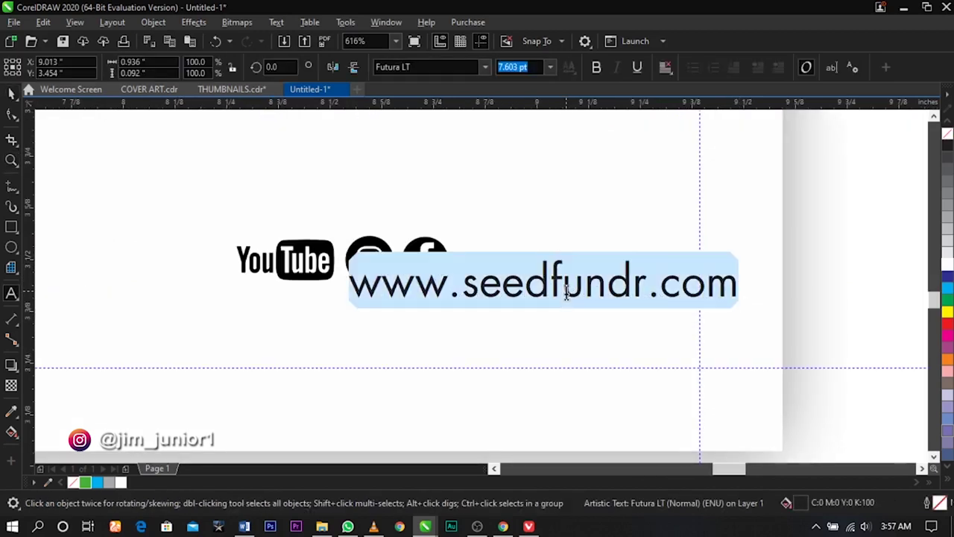
{"action": "type", "text": "seed"}
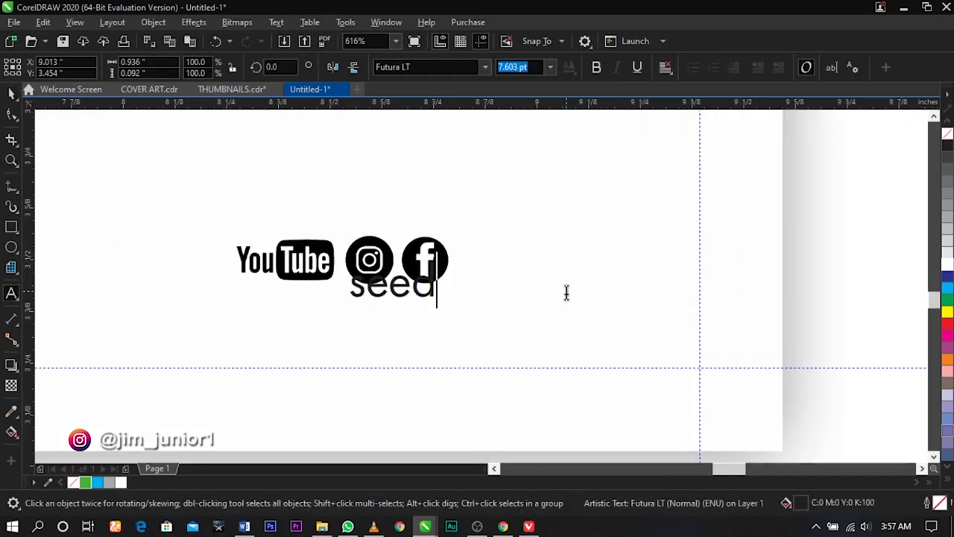
{"action": "type", "text": "fundr"}
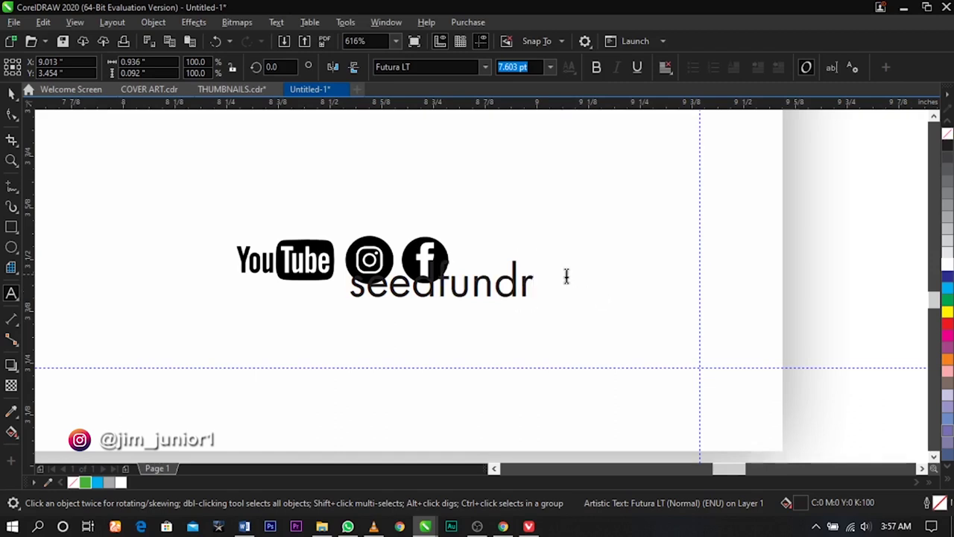
{"action": "key", "text": "ctrl+space"}
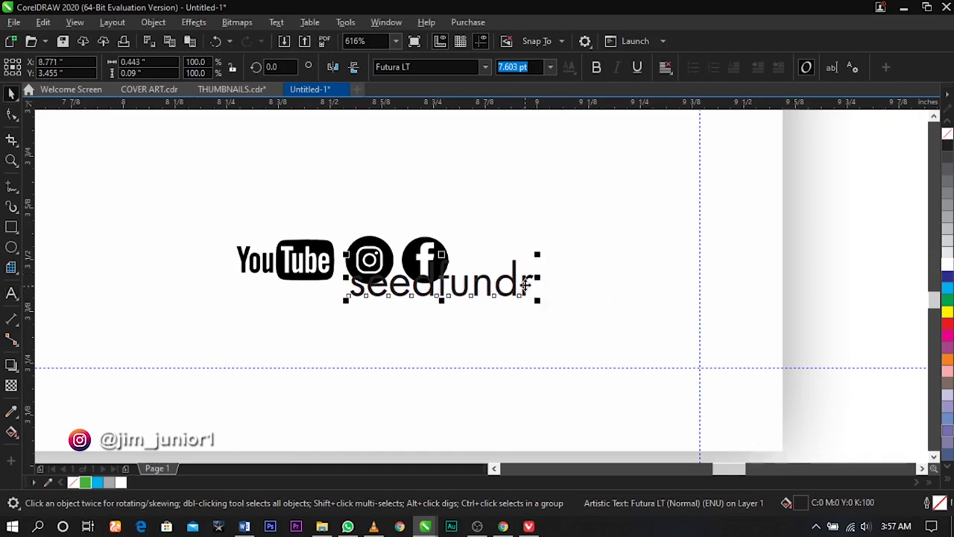
{"action": "left_click_drag", "start_coordinate": [527, 292], "coordinate": [635, 275]}
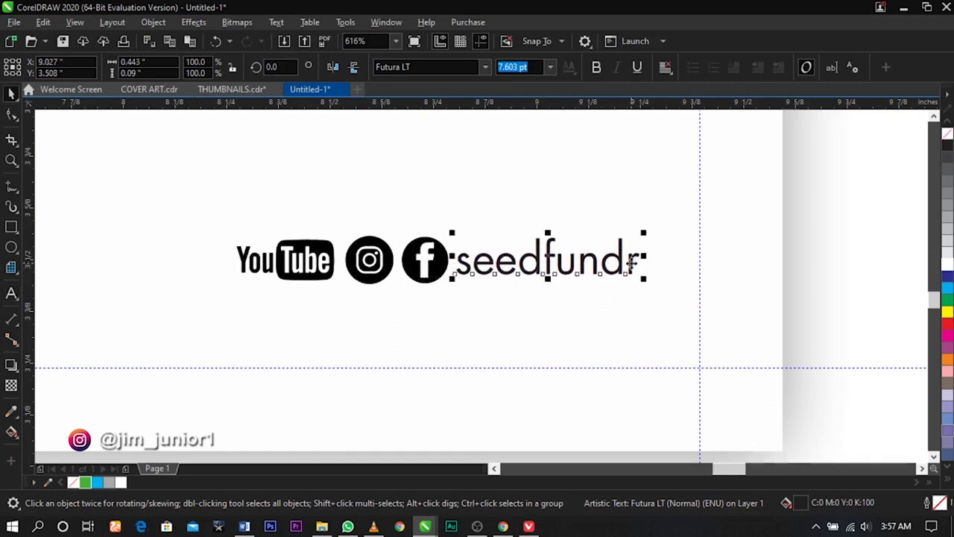
Scale the social media icons and the seedfundr text down slightly together in the card's lower-right area
{"action": "scroll", "coordinate": [634, 274], "scroll_direction": "down", "scroll_amount": 2}
{"action": "left_click_drag", "start_coordinate": [790, 216], "coordinate": [463, 273]}
{"action": "left_click_drag", "start_coordinate": [589, 265], "coordinate": [582, 275]}
{"action": "left_click", "coordinate": [828, 261]}
{"action": "scroll", "coordinate": [825, 266], "scroll_direction": "down", "scroll_amount": 2}
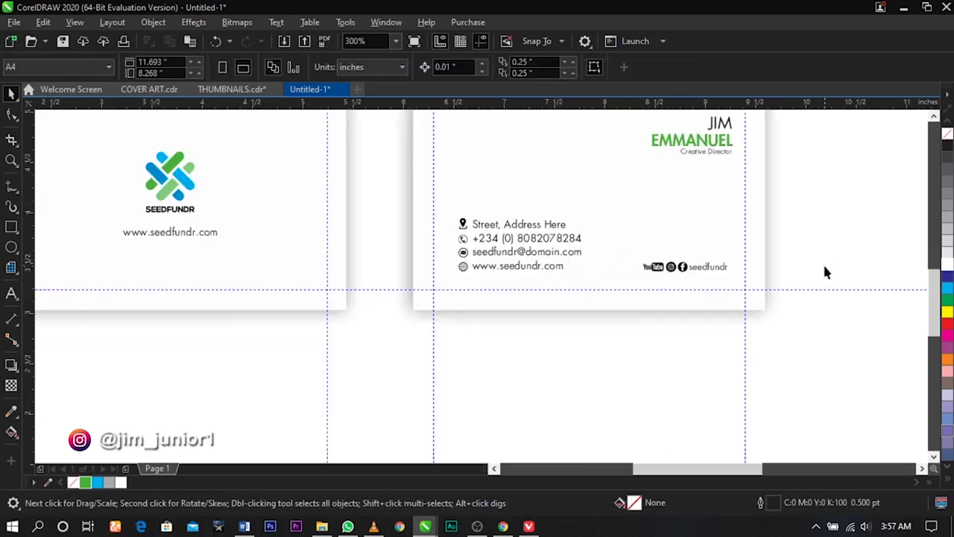
Place the QR code in the upper-left corner of the details card, scaled to about 0.39 inch square
{"action": "key", "text": "z"}
{"action": "left_click_drag", "start_coordinate": [841, 316], "coordinate": [305, 152]}
{"action": "key", "text": "space"}
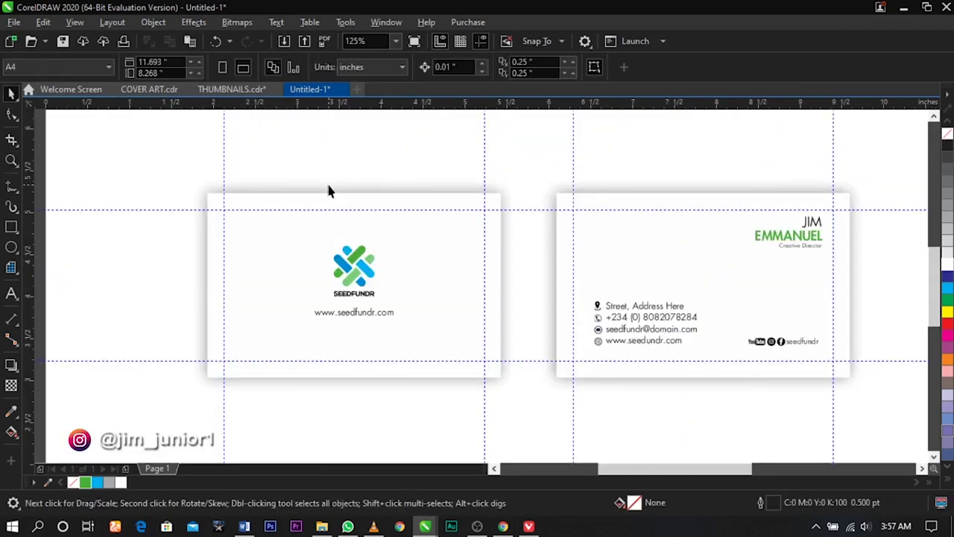
{"action": "key", "text": "F4"}
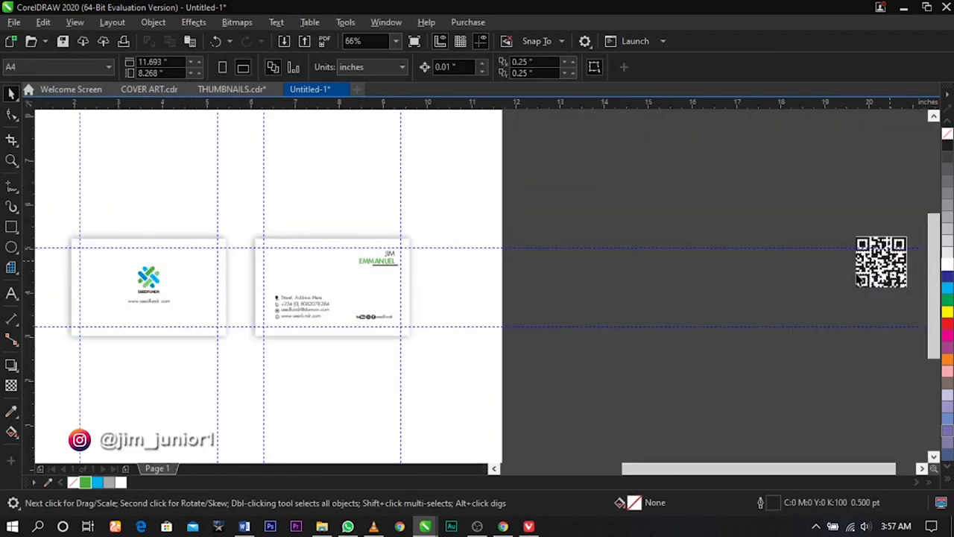
{"action": "left_click_drag", "start_coordinate": [890, 261], "coordinate": [382, 295]}
{"action": "key", "text": "F2"}
{"action": "left_click_drag", "start_coordinate": [210, 230], "coordinate": [214, 190]}
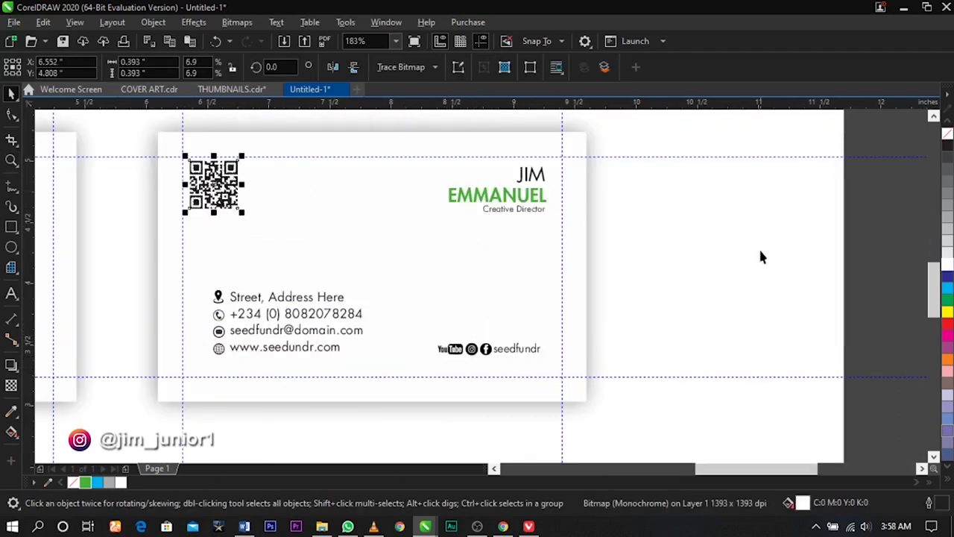
Draw a square of about 0.39 inch over the QR code with green fill #49B039 and no outline
{"action": "key", "text": "z"}
{"action": "left_click_drag", "start_coordinate": [377, 270], "coordinate": [376, 269]}
{"action": "key", "text": "space"}
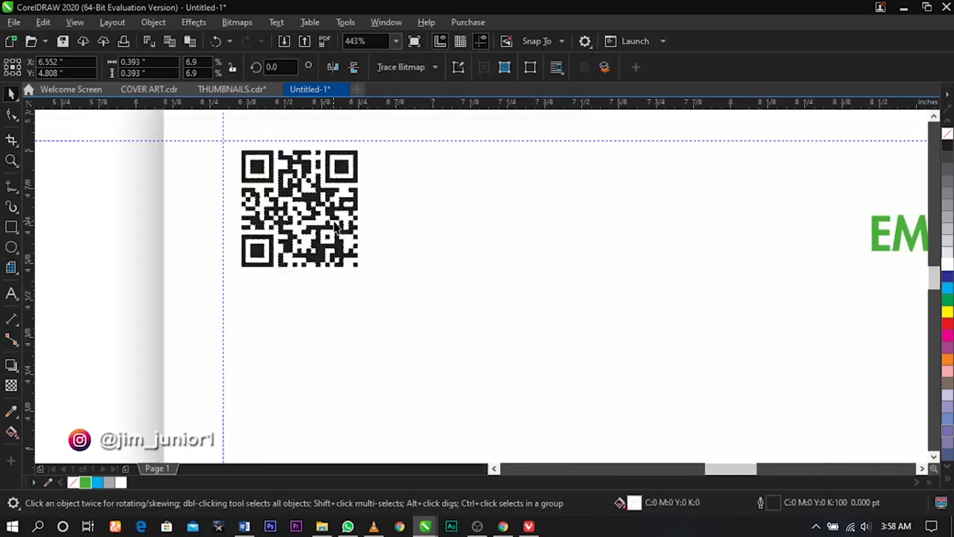
{"action": "left_click", "coordinate": [10, 228]}
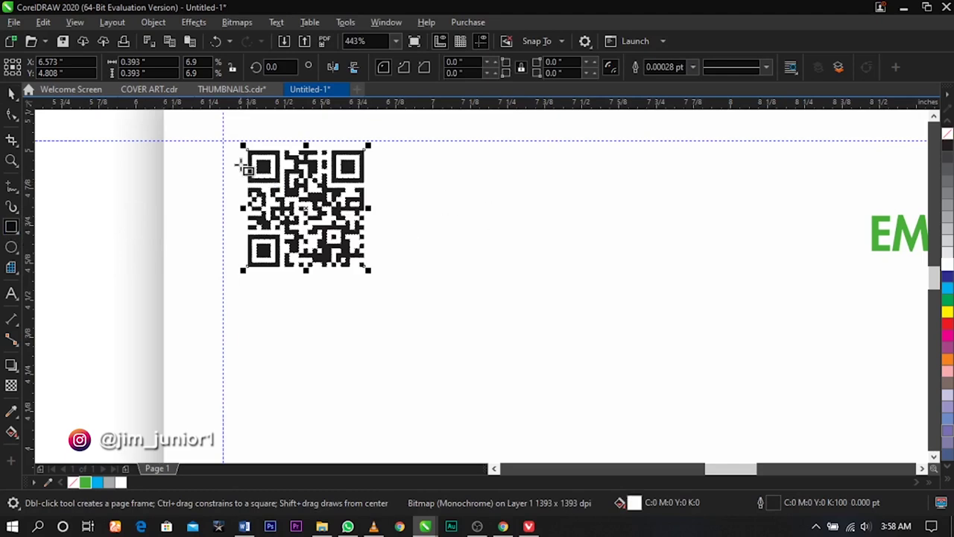
{"action": "left_click_drag", "start_coordinate": [244, 147], "coordinate": [368, 270]}
{"action": "key", "text": "space"}
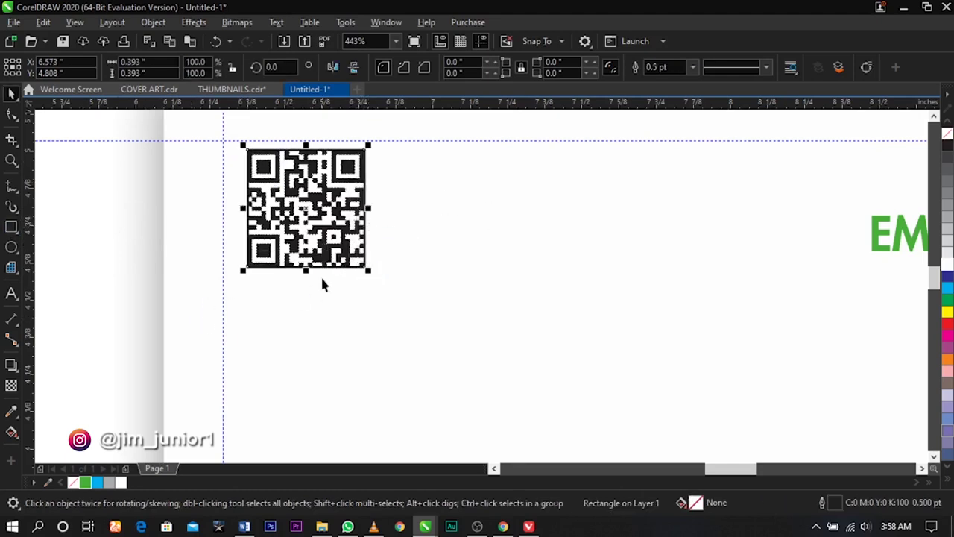
{"action": "left_click", "coordinate": [87, 483]}
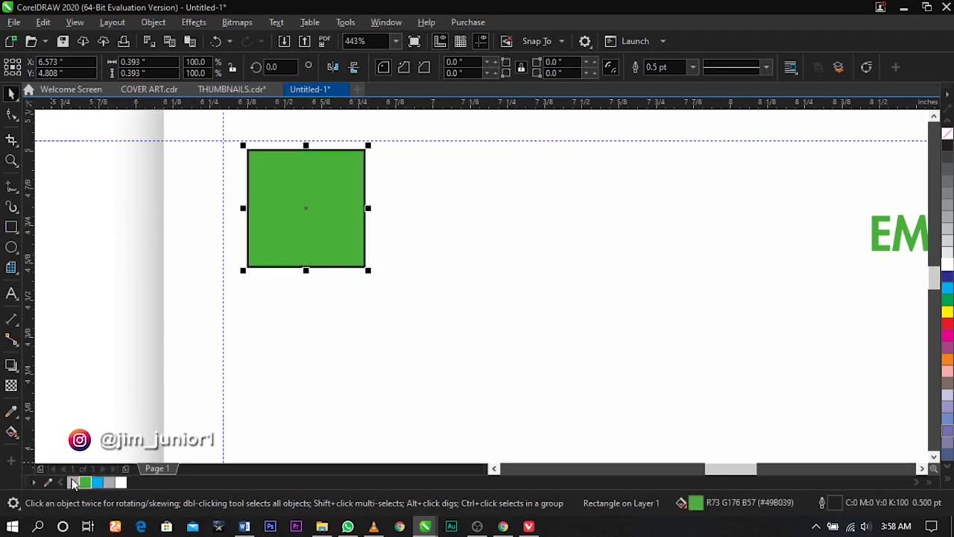
{"action": "right_click", "coordinate": [73, 482]}
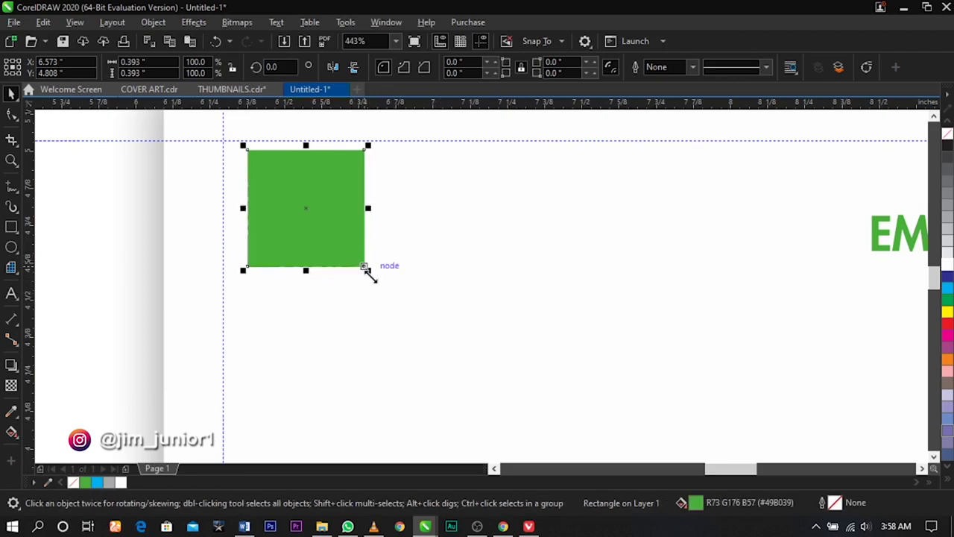
Enlarge the green square to about 0.44 inch and send it behind the QR code as a frame grouped with it
{"action": "left_click_drag", "start_coordinate": [366, 271], "coordinate": [377, 279]}
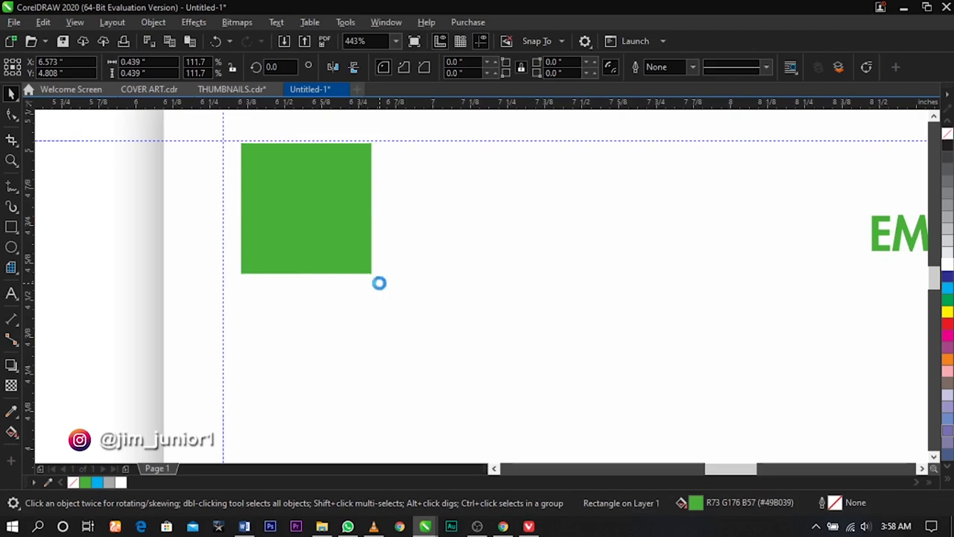
{"action": "key", "text": "shift+Page_Down"}
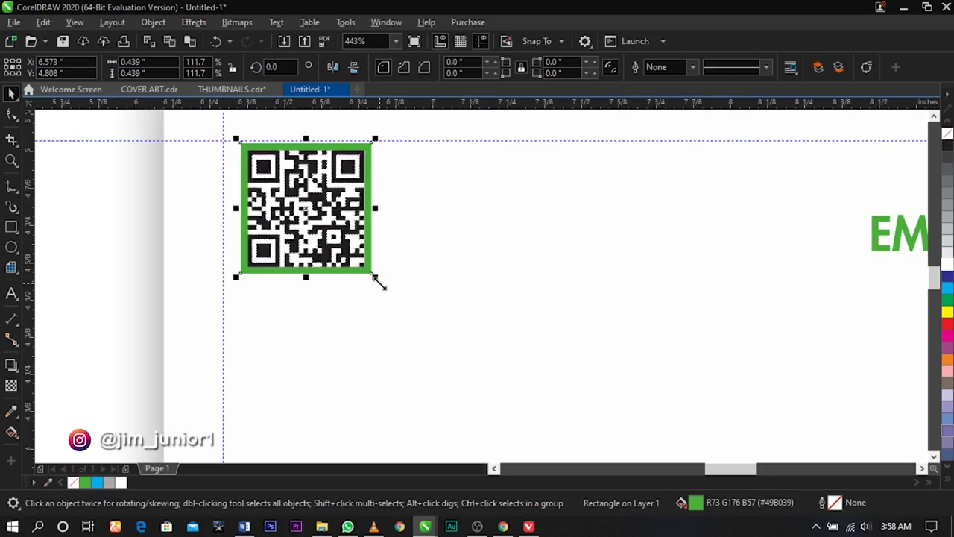
{"action": "left_click", "coordinate": [346, 245], "text": "shift"}
{"action": "left_click", "coordinate": [483, 240]}
{"action": "scroll", "coordinate": [512, 227], "scroll_direction": "down", "scroll_amount": 4}
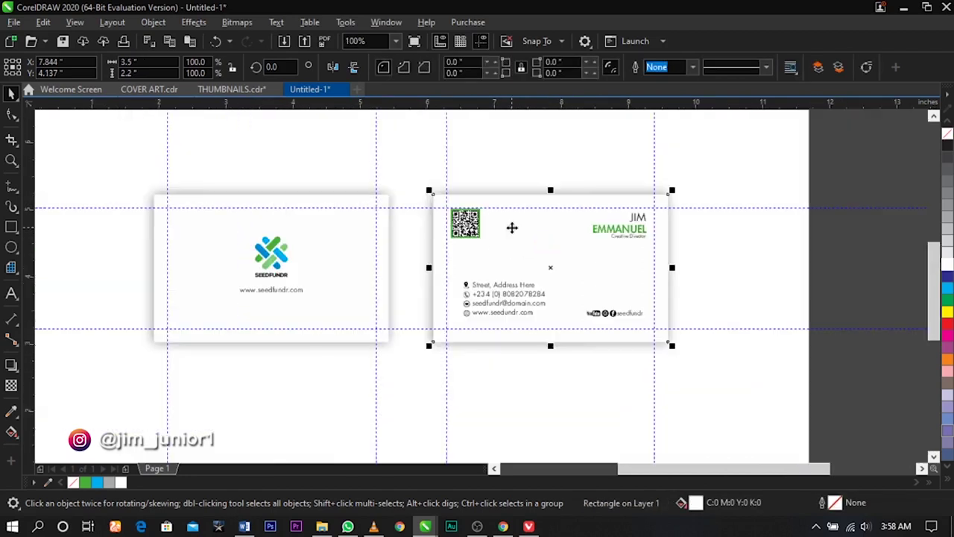
Enlarge the Seedfundr logo on the logo side of the card slightly, to about 0.55 inch wide
{"action": "key", "text": "z"}
{"action": "left_click_drag", "start_coordinate": [465, 365], "coordinate": [710, 387]}
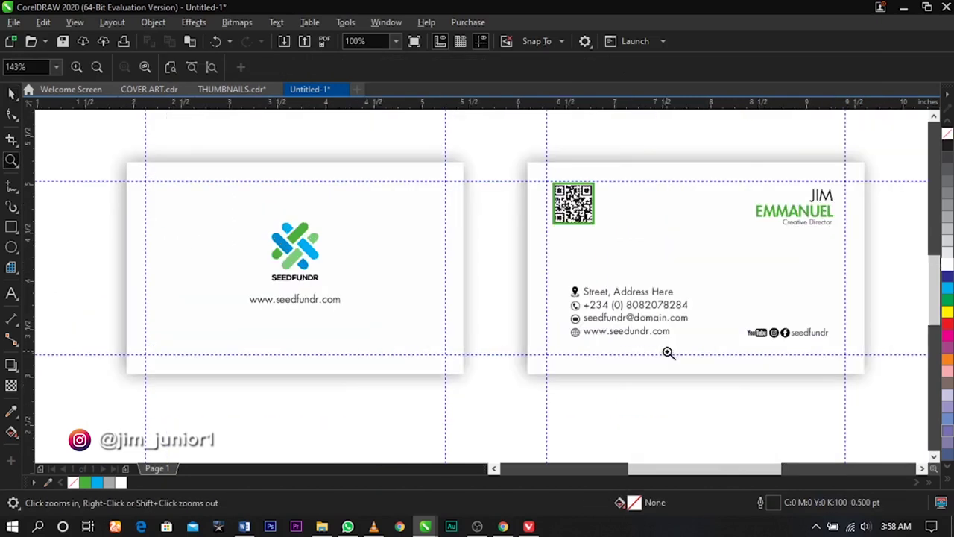
{"action": "key", "text": "space"}
{"action": "left_click", "coordinate": [305, 259]}
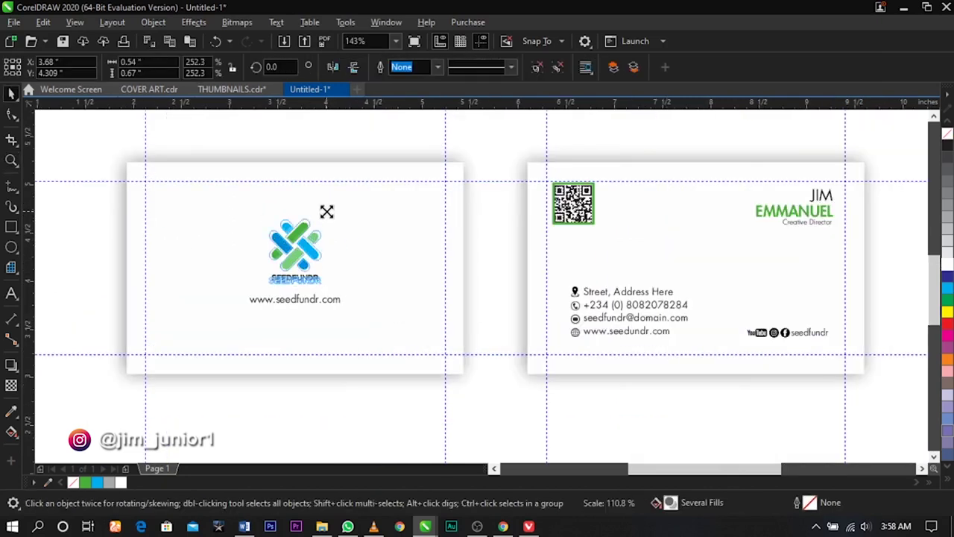
{"action": "left_click", "coordinate": [341, 409]}
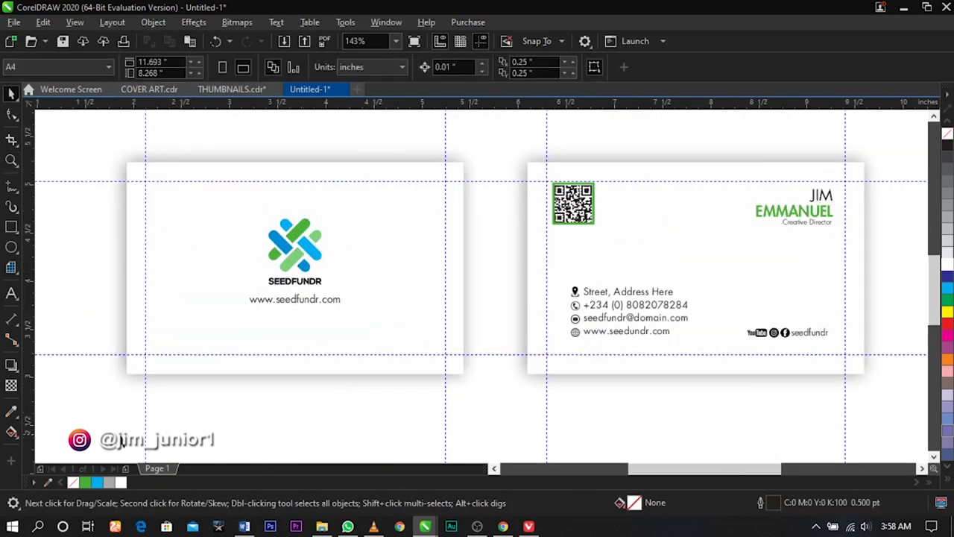
{"action": "left_click_drag", "start_coordinate": [417, 215], "coordinate": [417, 213]}
{"action": "scroll", "coordinate": [308, 300], "scroll_direction": "up", "scroll_amount": 2}
{"action": "left_click_drag", "start_coordinate": [309, 304], "coordinate": [328, 316], "text": "ctrl"}
{"action": "left_click", "coordinate": [378, 300]}
{"action": "scroll", "coordinate": [377, 300], "scroll_direction": "down", "scroll_amount": 2}
Copy the logo to the empty page area above the card, ungroup the copy and delete its SEEDFUNDR text
{"action": "left_click_drag", "start_coordinate": [351, 279], "coordinate": [215, 193]}
{"action": "left_click_drag", "start_coordinate": [379, 322], "coordinate": [502, 362]}
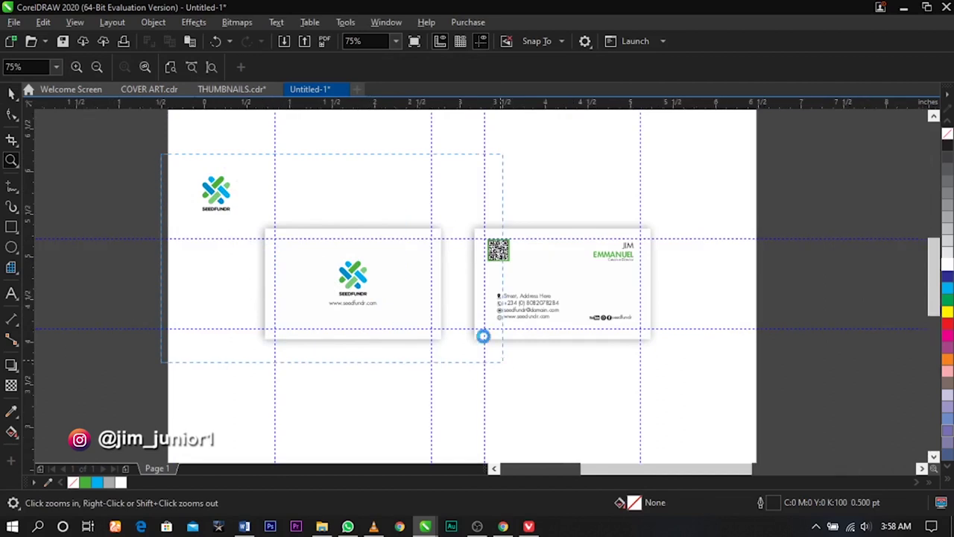
{"action": "key", "text": "space"}
{"action": "left_click", "coordinate": [307, 204]}
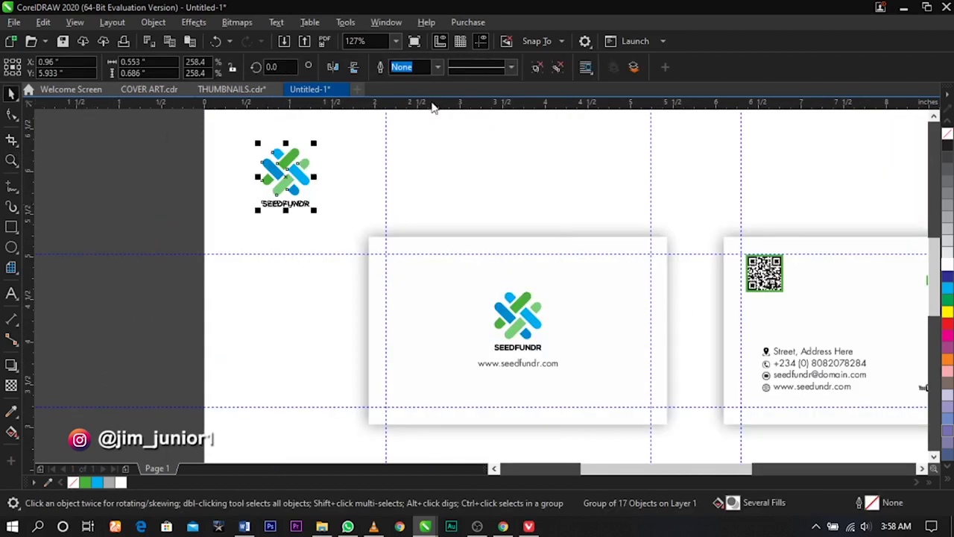
{"action": "left_click", "coordinate": [534, 71]}
{"action": "left_click_drag", "start_coordinate": [232, 190], "coordinate": [347, 224]}
{"action": "key", "text": "Delete"}
Group the copied emblem's pieces at about 1.09 inch wide and PowerClip the emblem inside the logo-side card
{"action": "left_click_drag", "start_coordinate": [209, 198], "coordinate": [371, 111]}
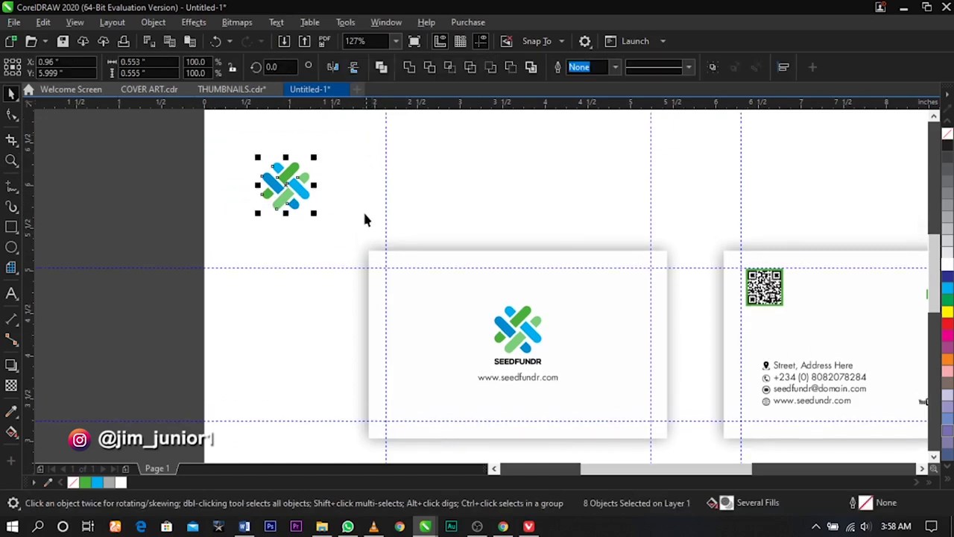
{"action": "left_click_drag", "start_coordinate": [314, 215], "coordinate": [338, 237]}
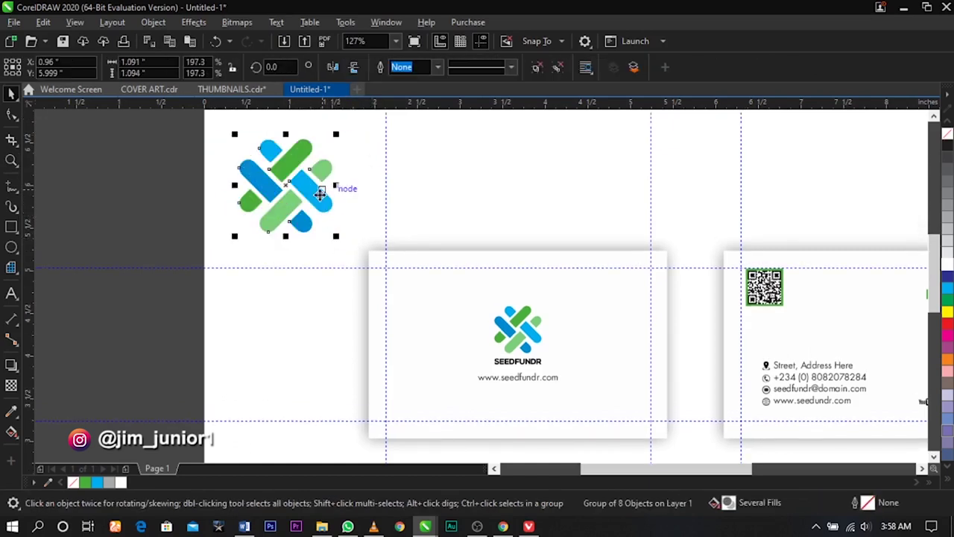
{"action": "right_click", "coordinate": [319, 195]}
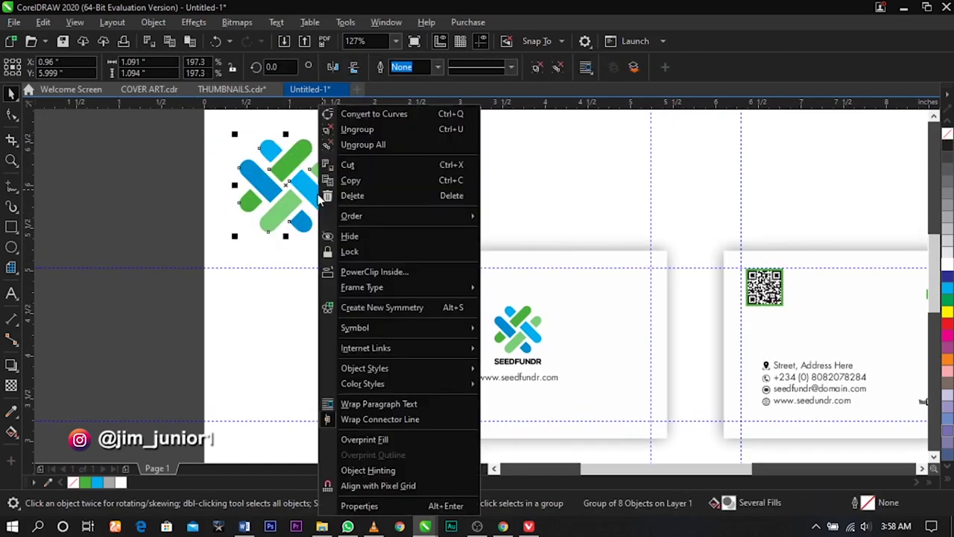
{"action": "left_click", "coordinate": [347, 274]}
{"action": "left_click", "coordinate": [387, 296]}
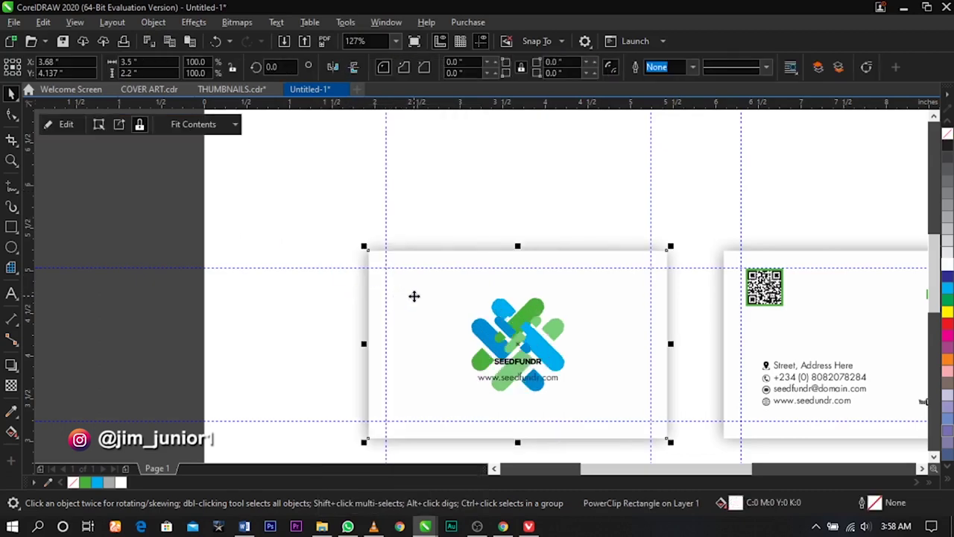
Edit the logo-side card's PowerClip contents and move the large emblem so it overlaps the card's lower-left corner
{"action": "right_click", "coordinate": [413, 296]}
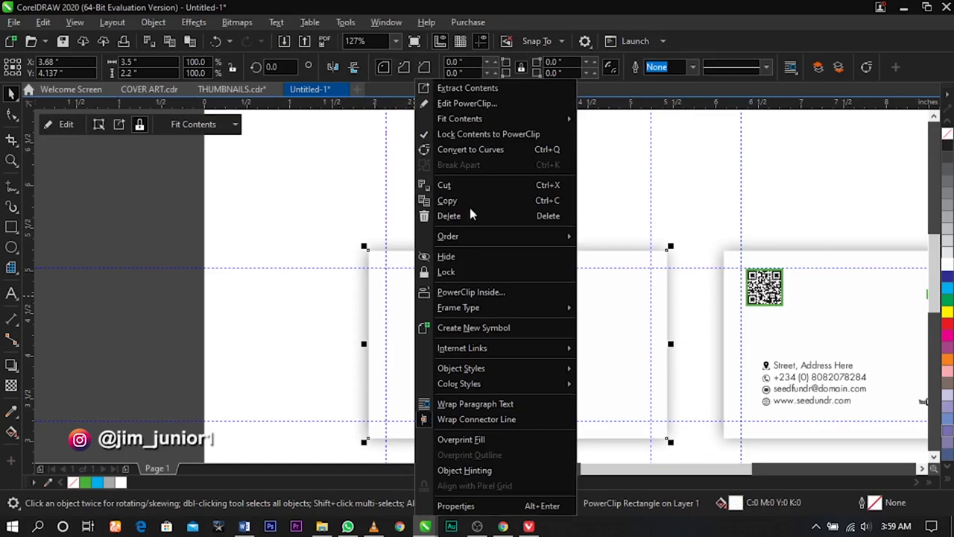
{"action": "left_click", "coordinate": [480, 105]}
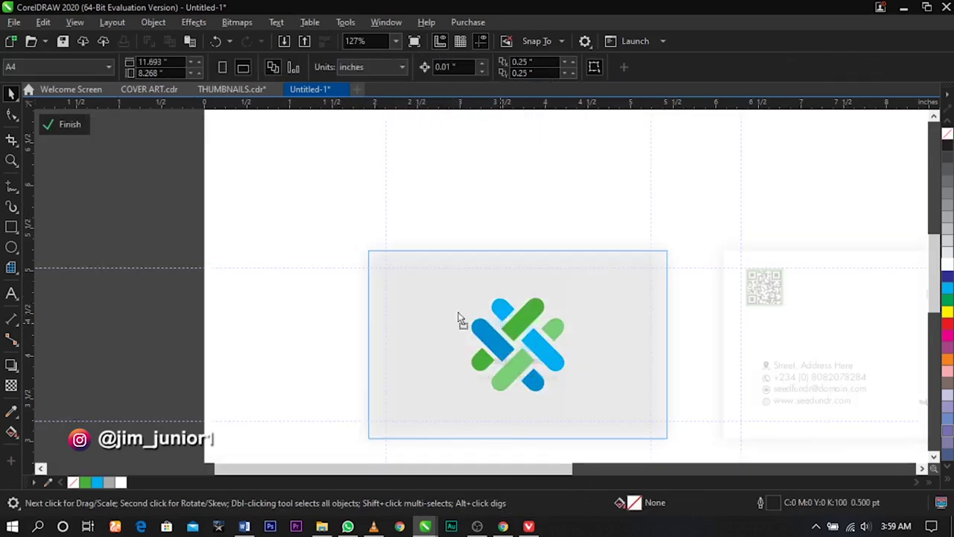
{"action": "left_click_drag", "start_coordinate": [514, 334], "coordinate": [375, 409]}
{"action": "key", "text": "z"}
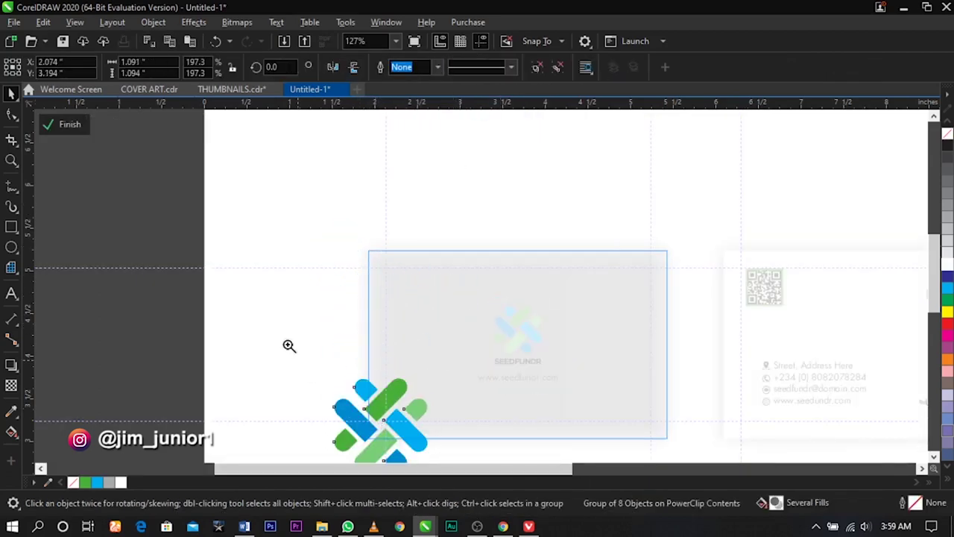
{"action": "left_click_drag", "start_coordinate": [289, 344], "coordinate": [561, 488]}
{"action": "key", "text": "space"}
{"action": "left_click_drag", "start_coordinate": [458, 271], "coordinate": [456, 262]}
{"action": "scroll", "coordinate": [456, 262], "scroll_direction": "down", "scroll_amount": 2}
{"action": "key", "text": "p"}
{"action": "key", "text": "z"}
{"action": "left_click_drag", "start_coordinate": [392, 162], "coordinate": [640, 298]}
{"action": "key", "text": "space"}
{"action": "left_click_drag", "start_coordinate": [545, 251], "coordinate": [324, 391]}
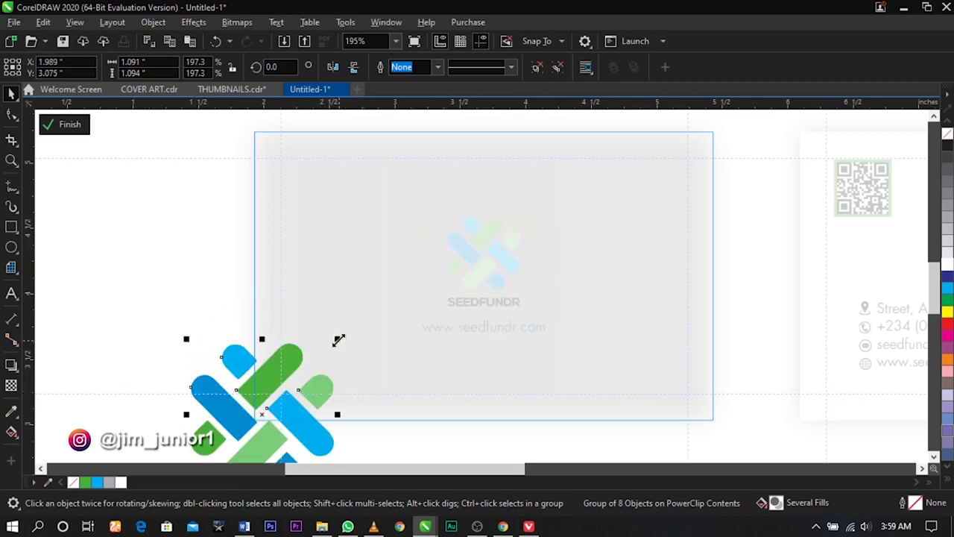
{"action": "left_click", "coordinate": [176, 308], "text": "ctrl"}
{"action": "key", "text": "F3"}
{"action": "left_click", "coordinate": [272, 312]}
Copy the large emblem within the PowerClip to the middle of the card's right edge and finish editing
{"action": "key", "text": "z"}
{"action": "left_click_drag", "start_coordinate": [226, 207], "coordinate": [927, 393]}
{"action": "left_click_drag", "start_coordinate": [147, 341], "coordinate": [437, 265]}
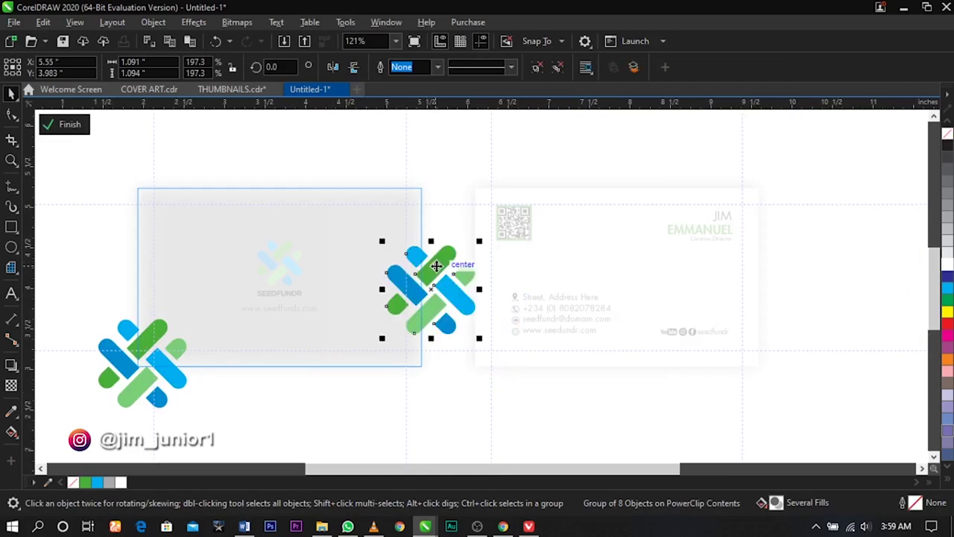
{"action": "left_click", "coordinate": [808, 288], "text": "ctrl"}
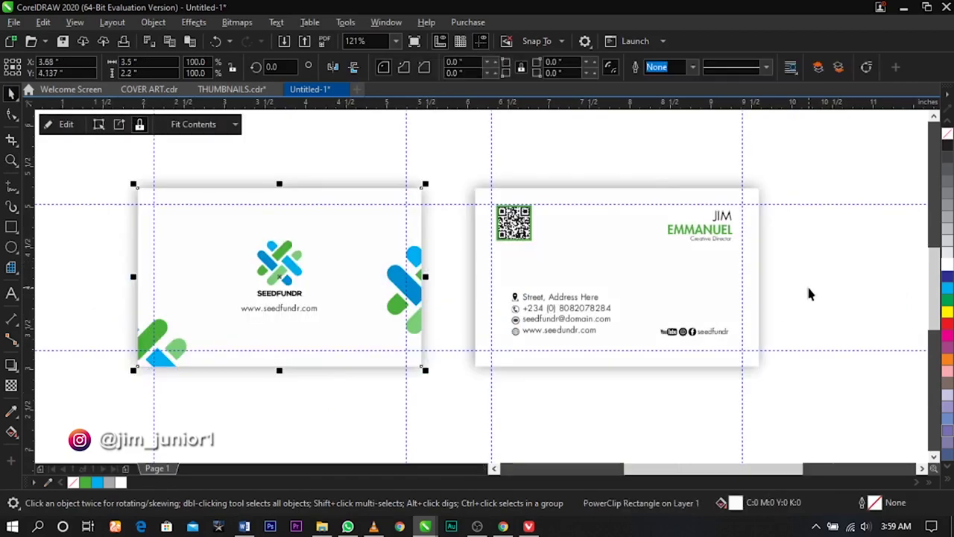
{"action": "left_click", "coordinate": [809, 288]}
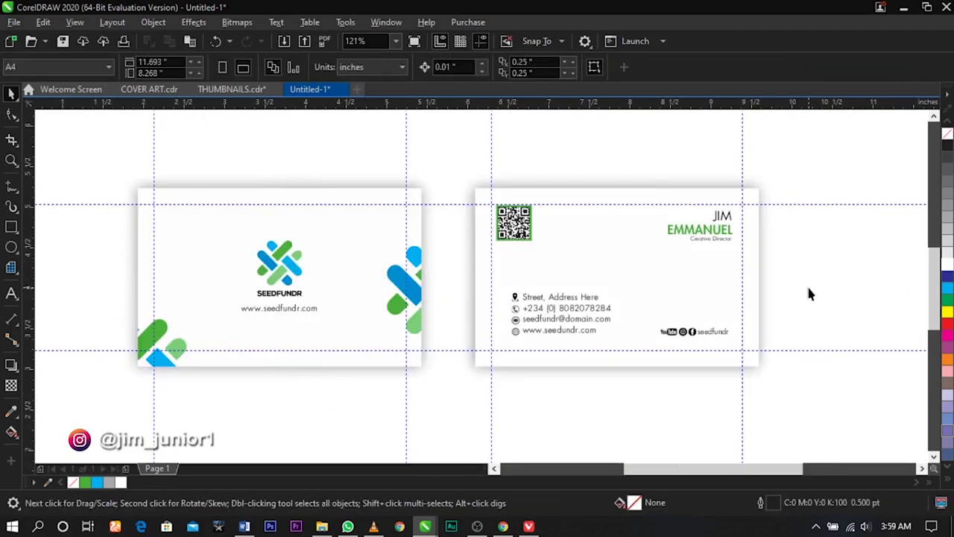
Copy the right-edge emblem out of the logo-side card's PowerClip and PowerClip the copy inside the details card
{"action": "double_click", "coordinate": [399, 295]}
{"action": "left_click", "coordinate": [413, 282]}
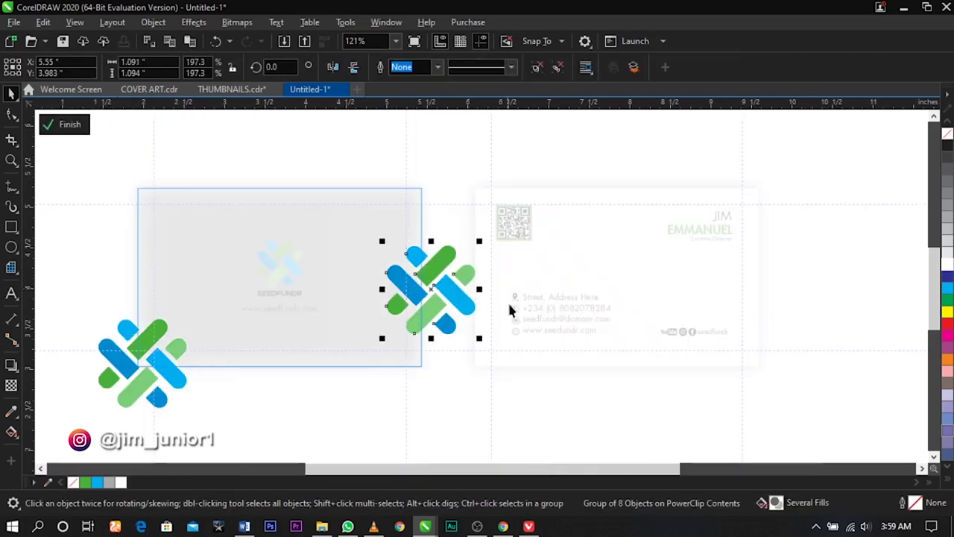
{"action": "left_click", "coordinate": [890, 305], "text": "ctrl"}
{"action": "left_click", "coordinate": [889, 305]}
{"action": "key", "text": "ctrl+z"}
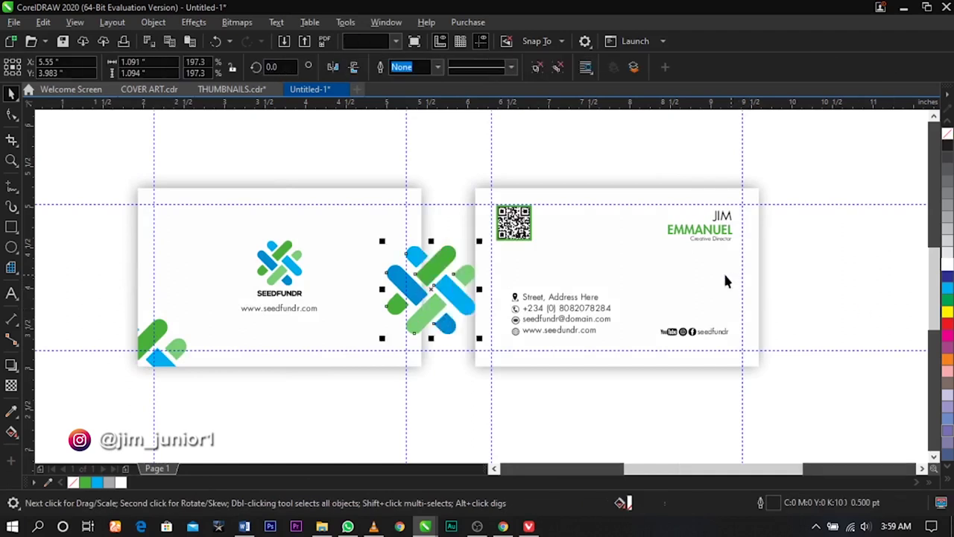
{"action": "right_click", "coordinate": [446, 266]}
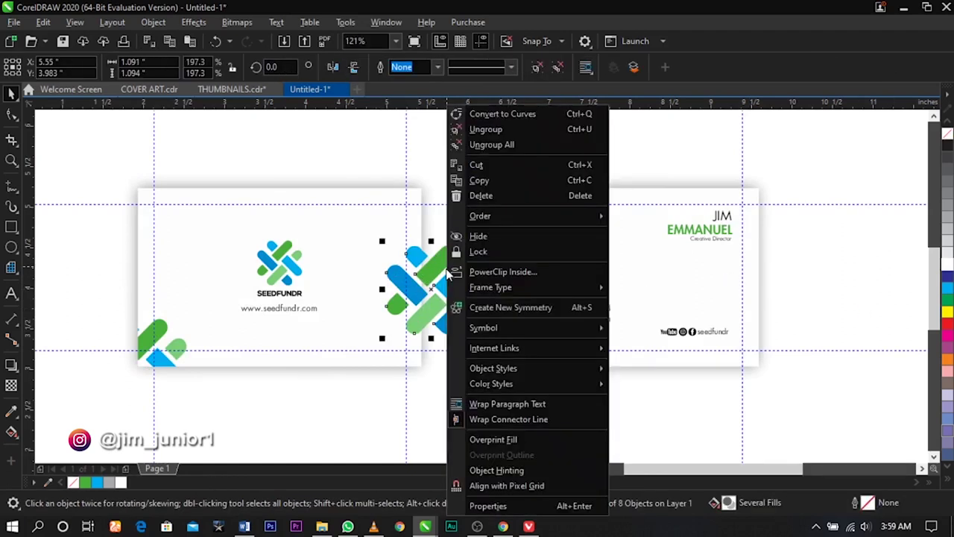
{"action": "left_click", "coordinate": [485, 271]}
{"action": "left_click", "coordinate": [624, 271]}
Edit the details card's PowerClip contents and move the emblem so it overlaps the card's lower-right corner
{"action": "double_click", "coordinate": [513, 285]}
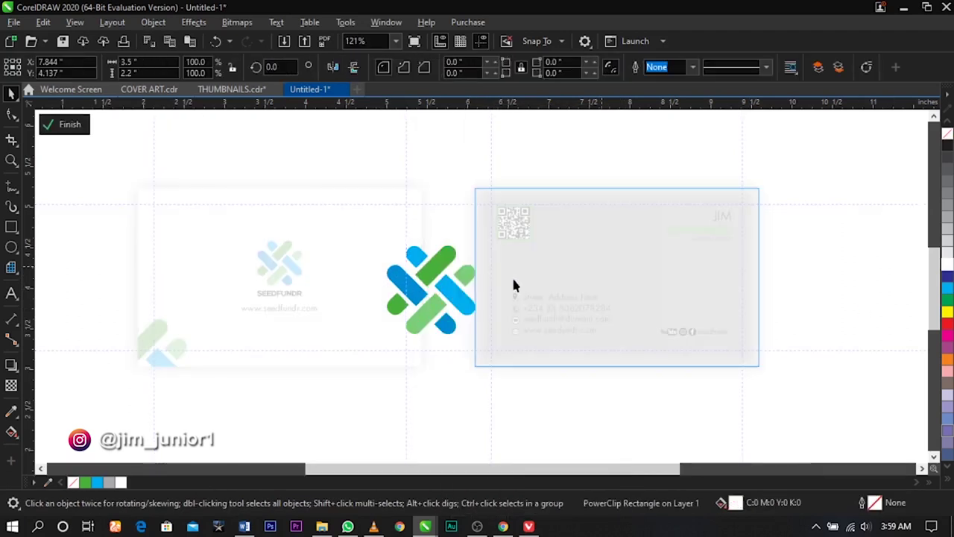
{"action": "left_click_drag", "start_coordinate": [454, 287], "coordinate": [789, 329]}
{"action": "left_click", "coordinate": [852, 293], "text": "ctrl"}
{"action": "left_click", "coordinate": [852, 293]}
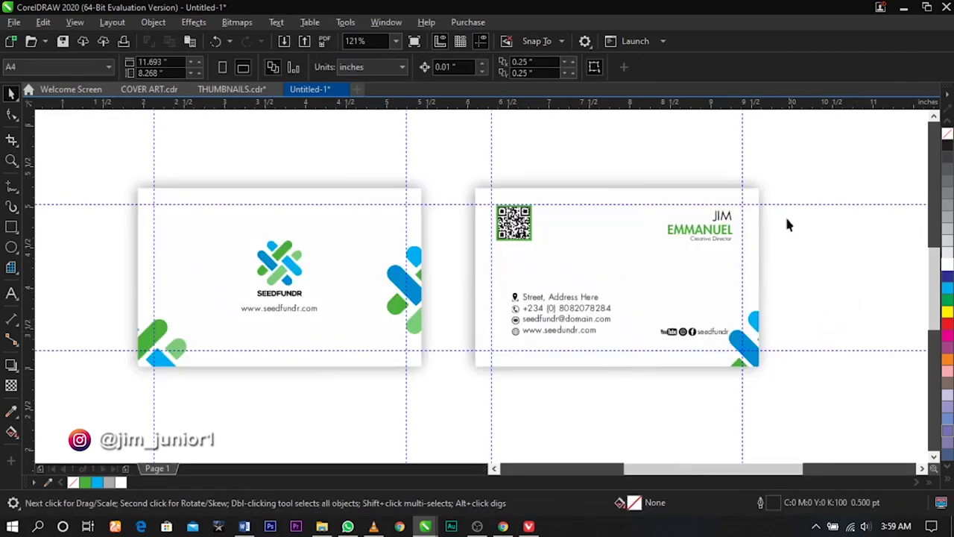
Move the contact details and the social media line on the details card up slightly together
{"action": "key", "text": "z"}
{"action": "left_click_drag", "start_coordinate": [803, 192], "coordinate": [621, 427]}
{"action": "key", "text": "space"}
{"action": "key", "text": "ctrl+z"}
{"action": "scroll", "coordinate": [450, 347], "scroll_direction": "down", "scroll_amount": 1}
{"action": "left_click_drag", "start_coordinate": [723, 312], "coordinate": [422, 385]}
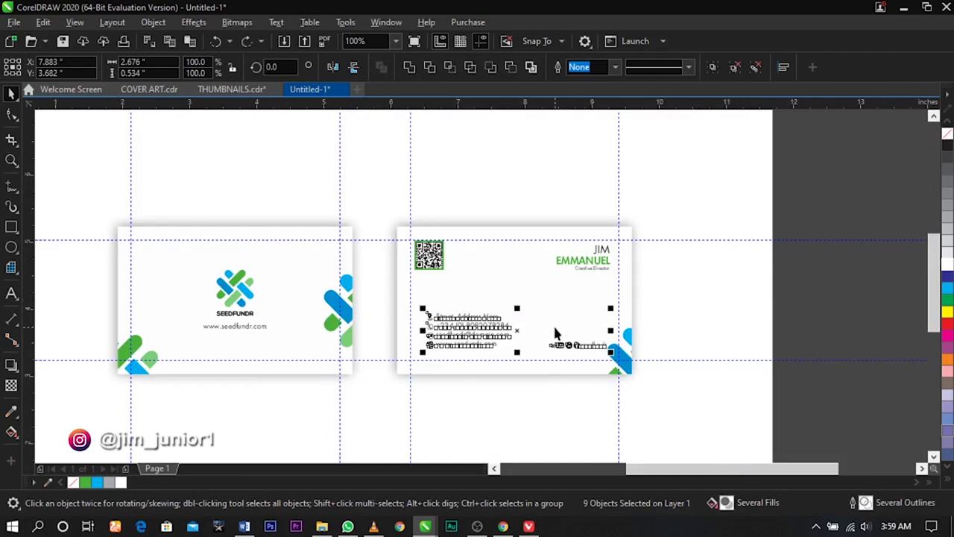
{"action": "scroll", "coordinate": [558, 334], "scroll_direction": "up", "scroll_amount": 2}
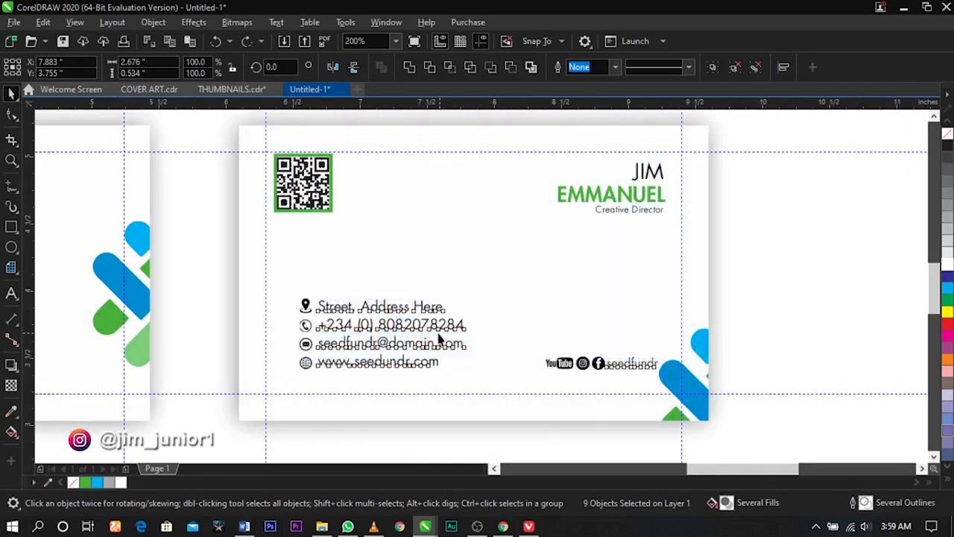
{"action": "left_click_drag", "start_coordinate": [441, 343], "coordinate": [438, 333]}
{"action": "left_click", "coordinate": [734, 305]}
Group the contact details with their icons and left-align the group with the QR code
{"action": "left_click_drag", "start_coordinate": [814, 261], "coordinate": [250, 370]}
{"action": "left_click_drag", "start_coordinate": [767, 305], "coordinate": [465, 379]}
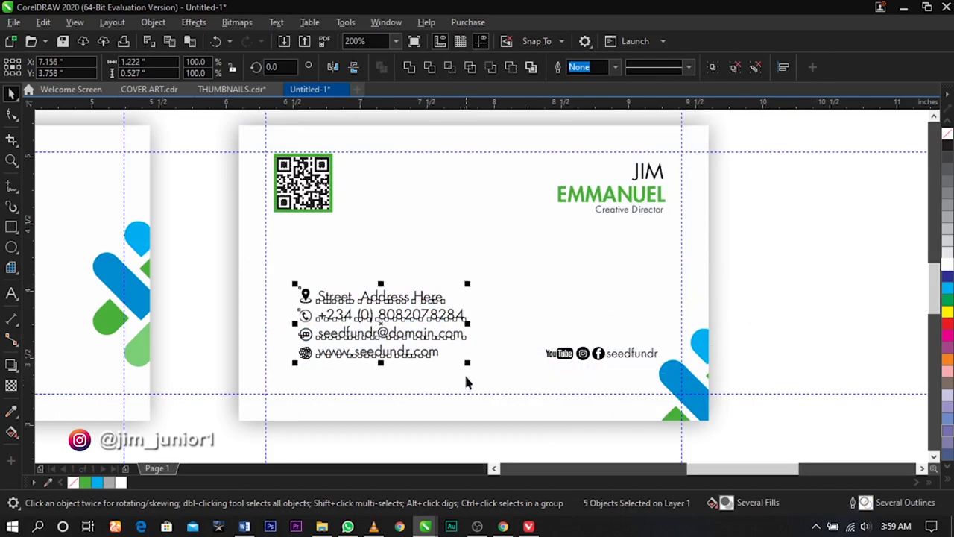
{"action": "key", "text": "ctrl+g"}
{"action": "left_click", "coordinate": [316, 210], "text": "shift"}
{"action": "key", "text": "l"}
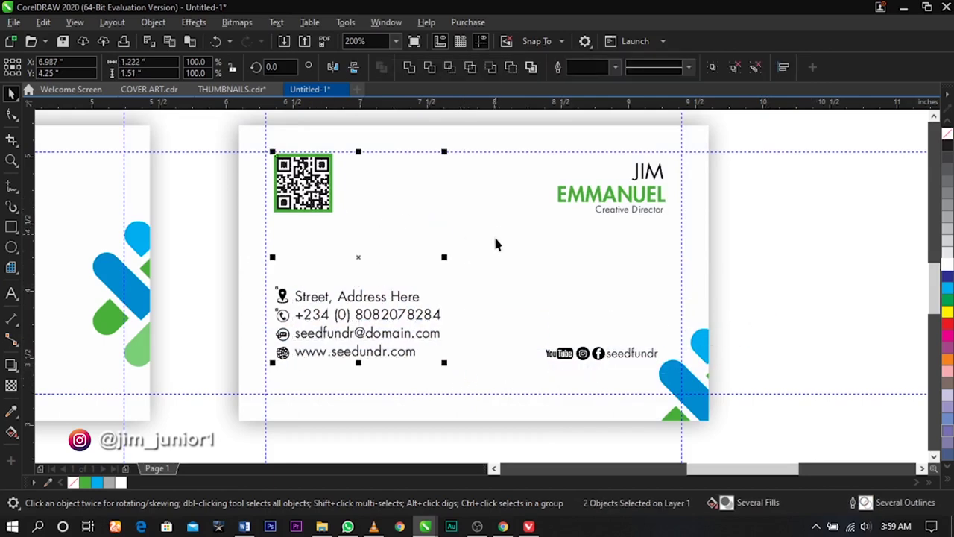
{"action": "left_click_drag", "start_coordinate": [787, 316], "coordinate": [490, 373]}
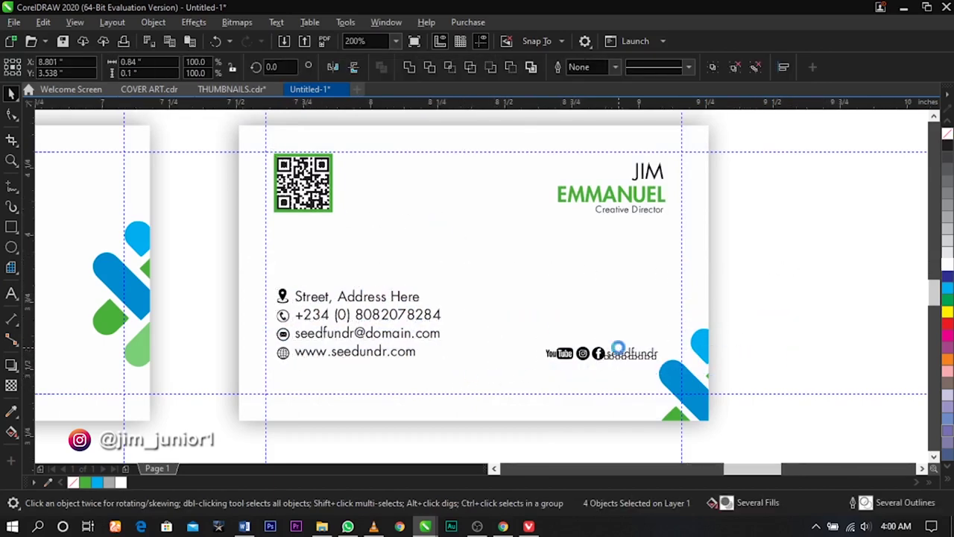
{"action": "scroll", "coordinate": [618, 350], "scroll_direction": "up", "scroll_amount": 2}
{"action": "scroll", "coordinate": [617, 360], "scroll_direction": "down", "scroll_amount": 4}
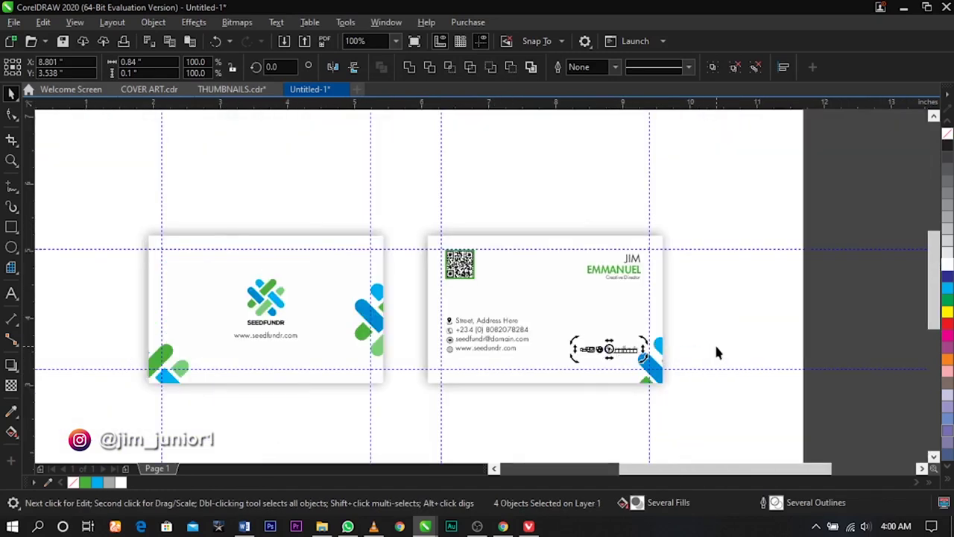
{"action": "left_click", "coordinate": [681, 320]}
Preview both sides of the business card in full screen
{"action": "scroll", "coordinate": [681, 320], "scroll_direction": "down", "scroll_amount": 2}
{"action": "key", "text": "z"}
{"action": "left_click_drag", "start_coordinate": [383, 266], "coordinate": [705, 369]}
{"action": "key", "text": "space"}
{"action": "scroll", "coordinate": [905, 323], "scroll_direction": "up", "scroll_amount": 1}
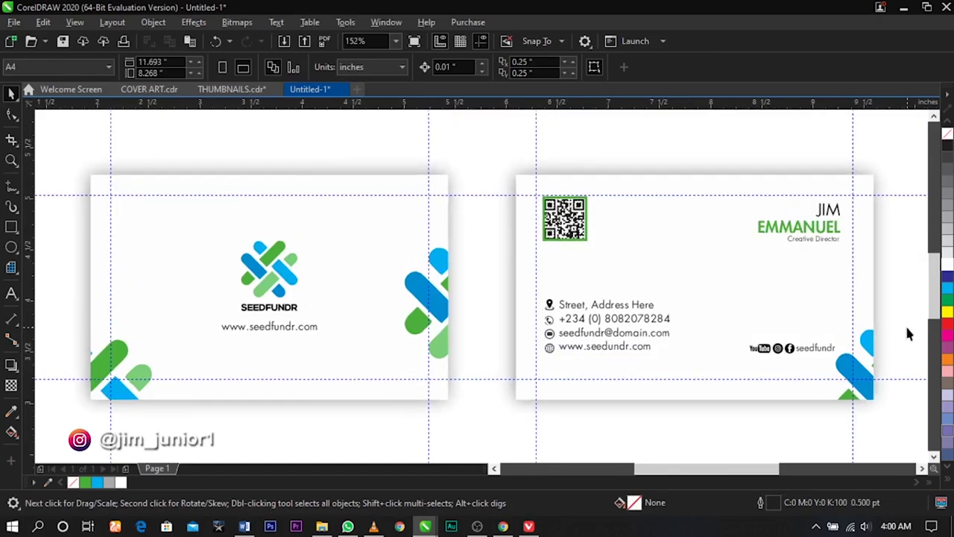
{"action": "key", "text": "F9"}
{"action": "key", "text": "F9"}
{"action": "key", "text": "F9"}
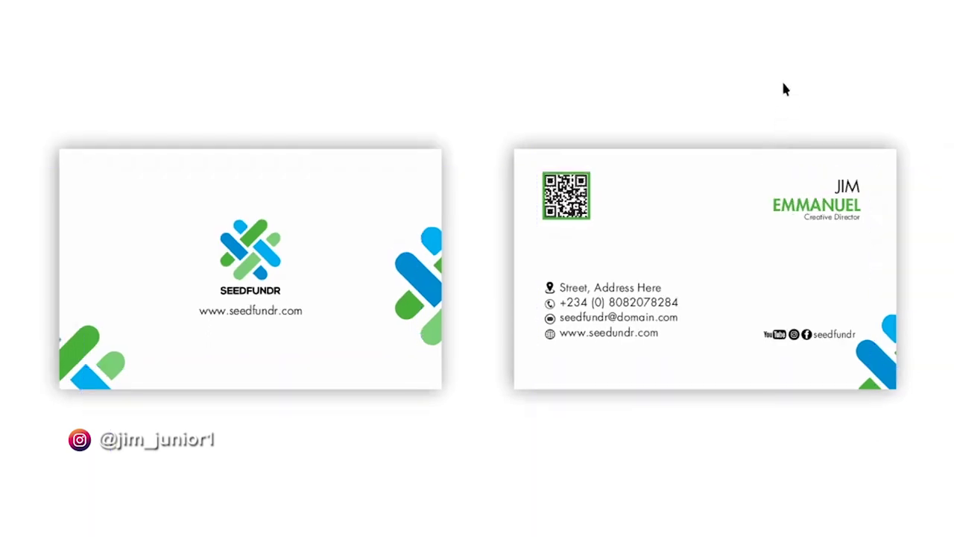